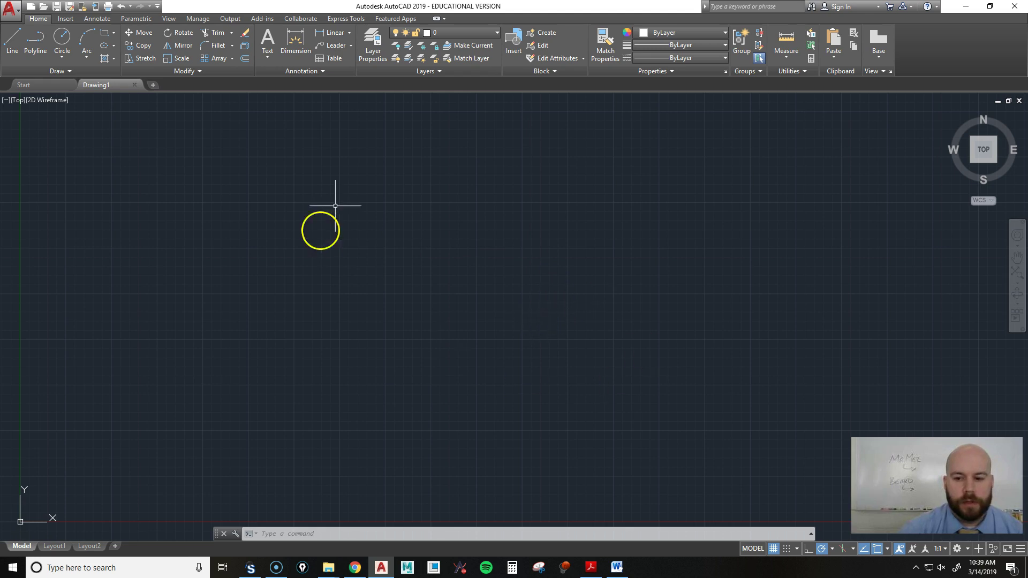
- Set the STARTUP system variable to 3 and check which dialog a new drawing request opens, without creating a drawing
text(star)
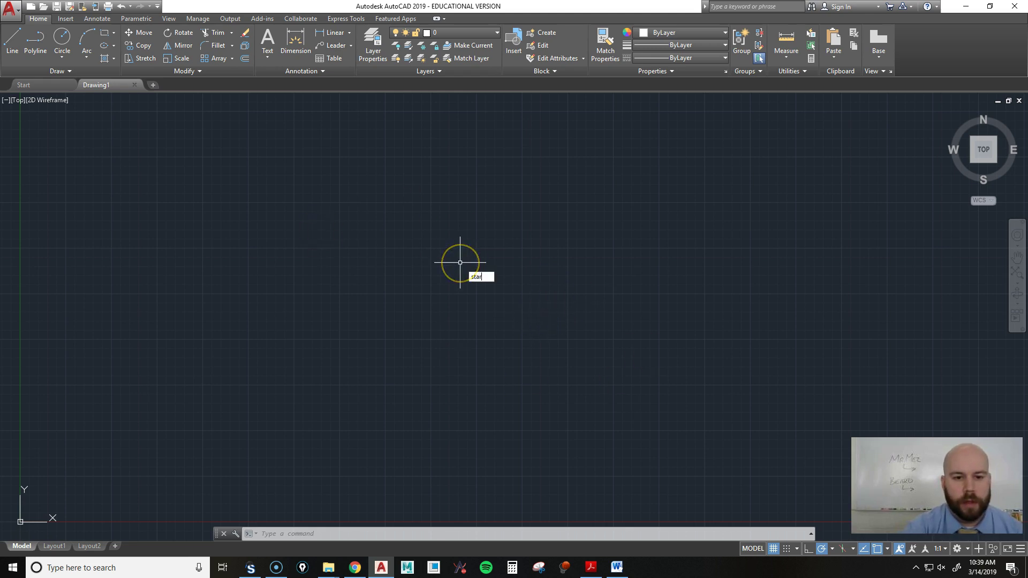
key(Return)
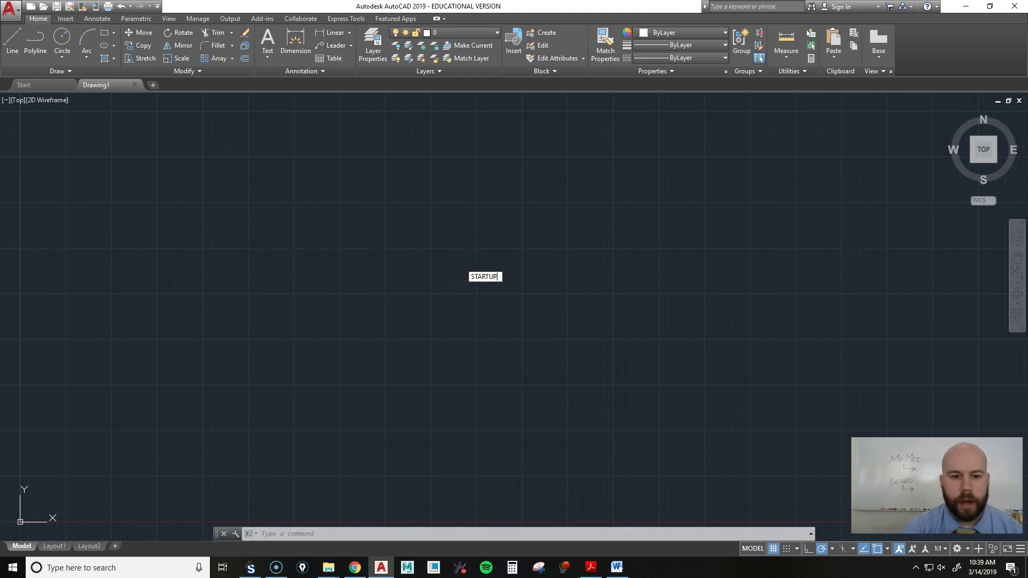
text(3)
key(Return)
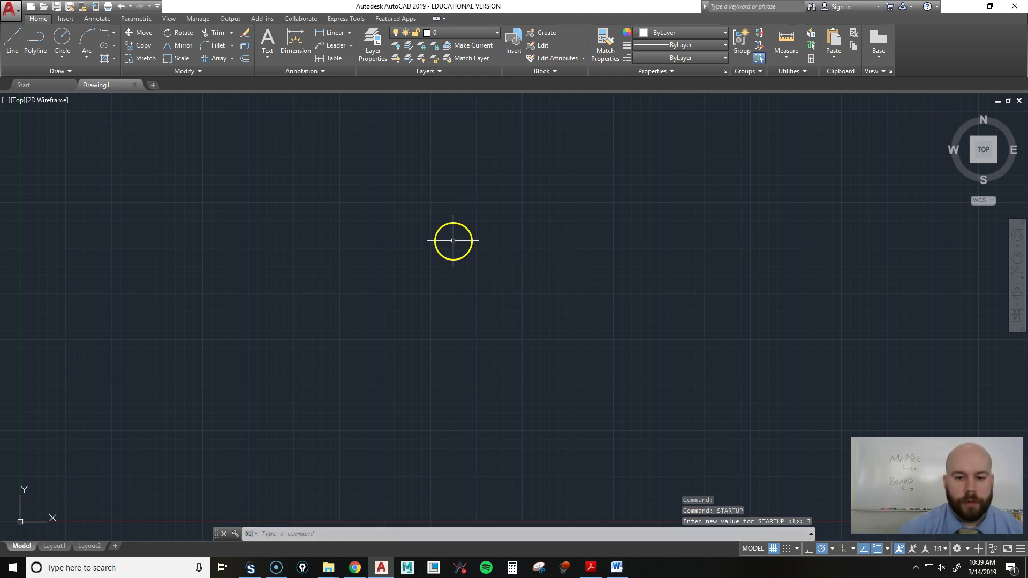
click(30, 7)
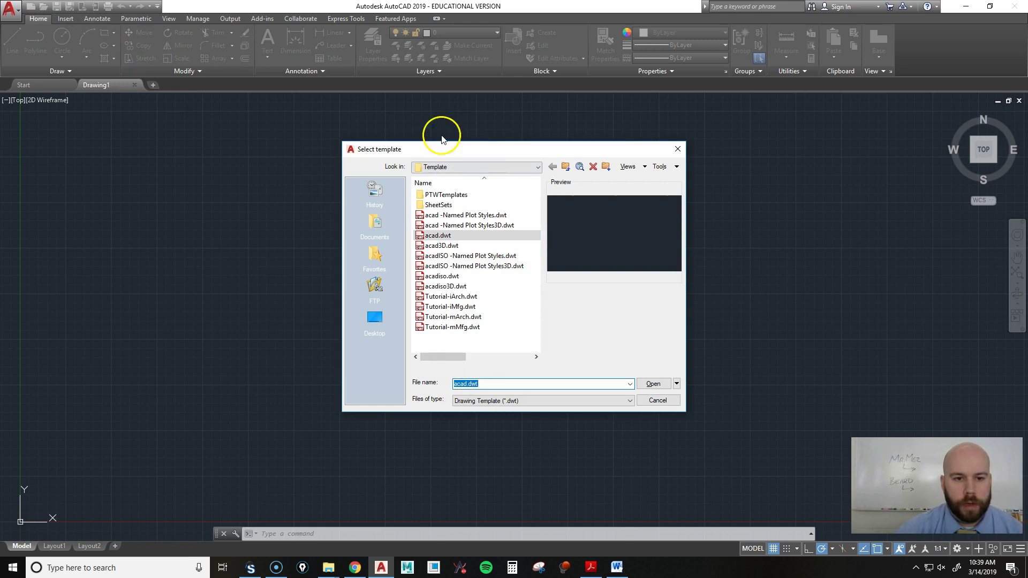
click(658, 401)
- Set the STARTUP system variable to 1
text(c)
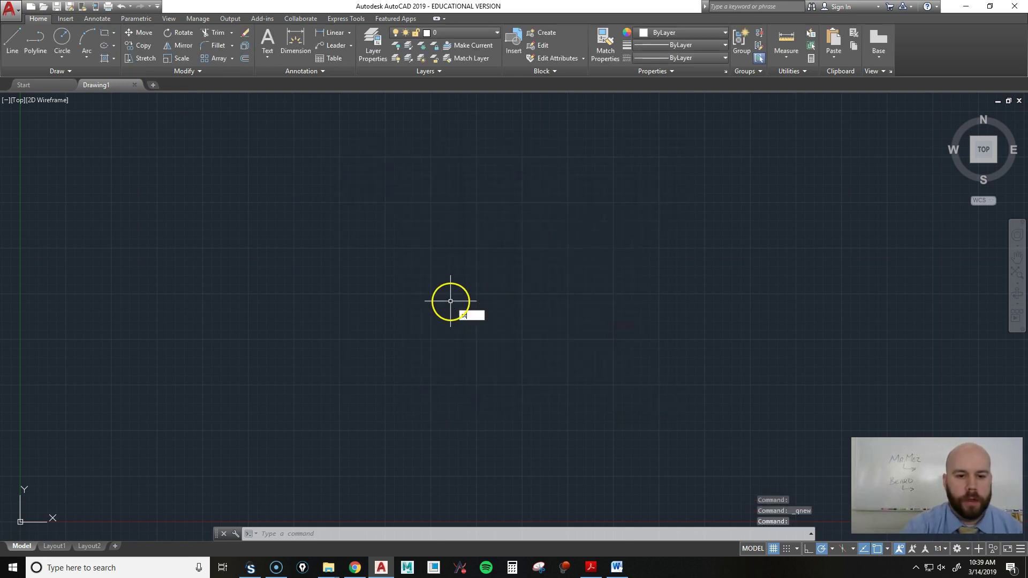
text(tartup)
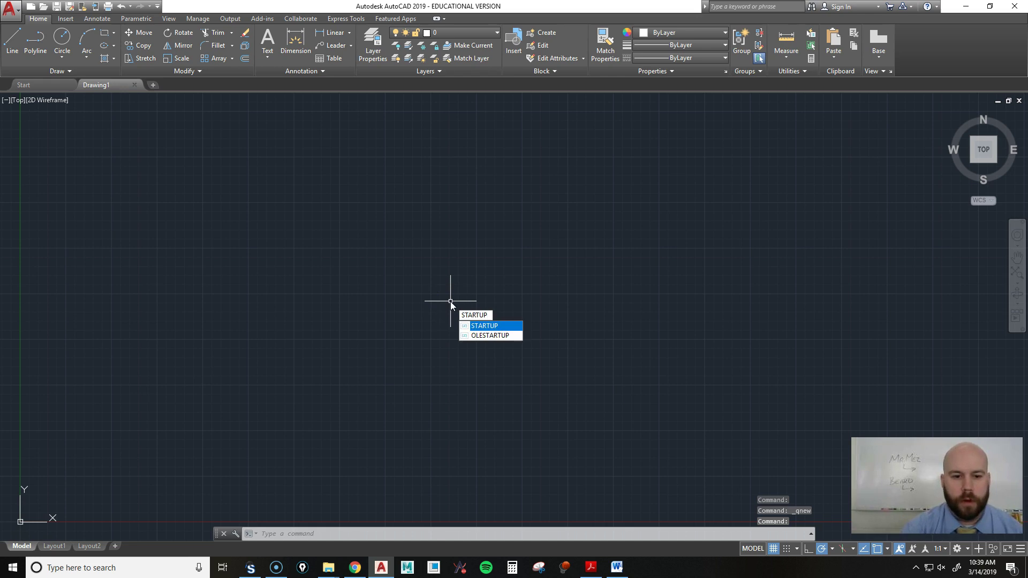
key(Return)
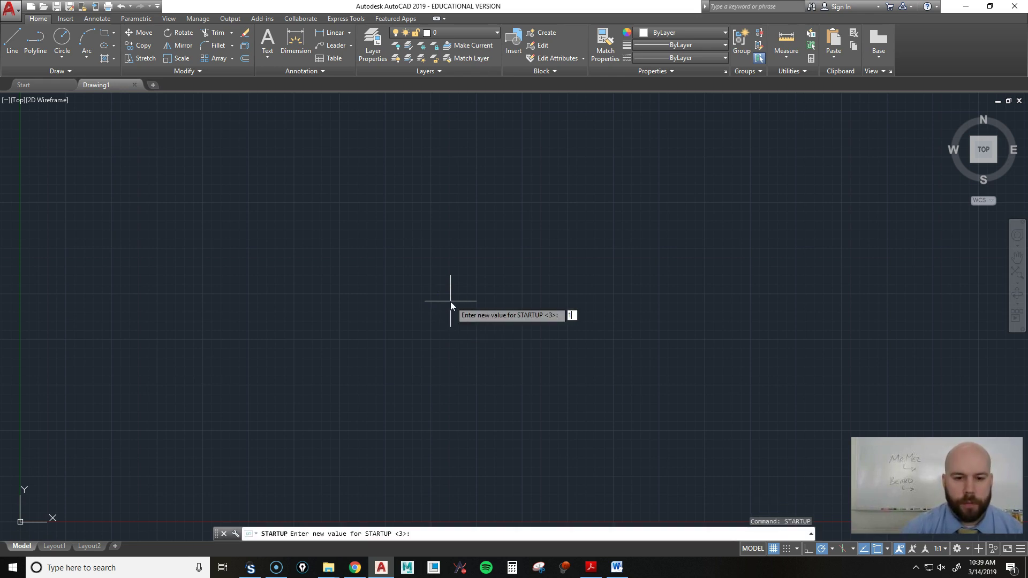
text(1)
key(Return)
- Examine the template choices and template files offered for a new drawing, and leave without creating one
click(31, 7)
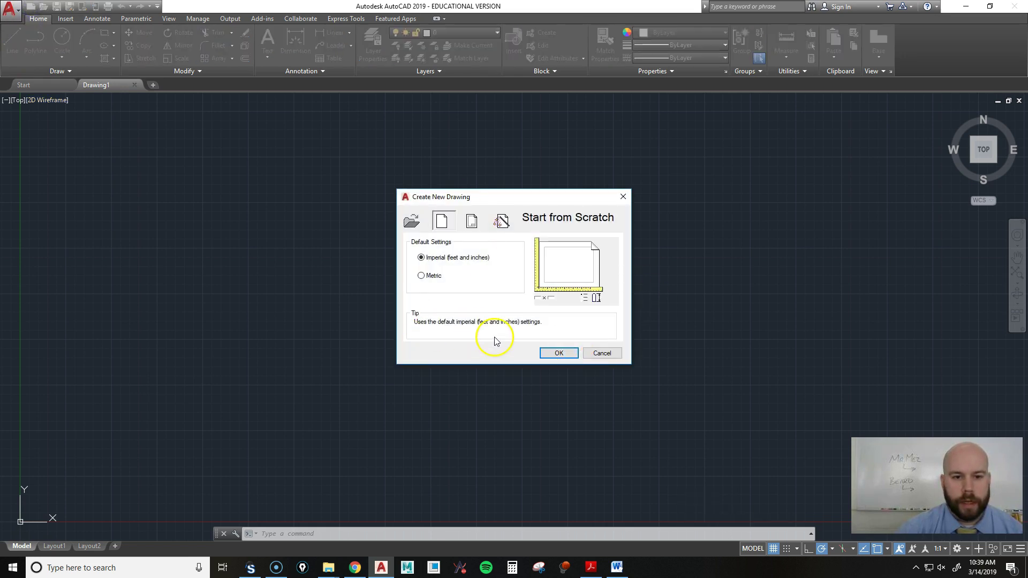
click(471, 220)
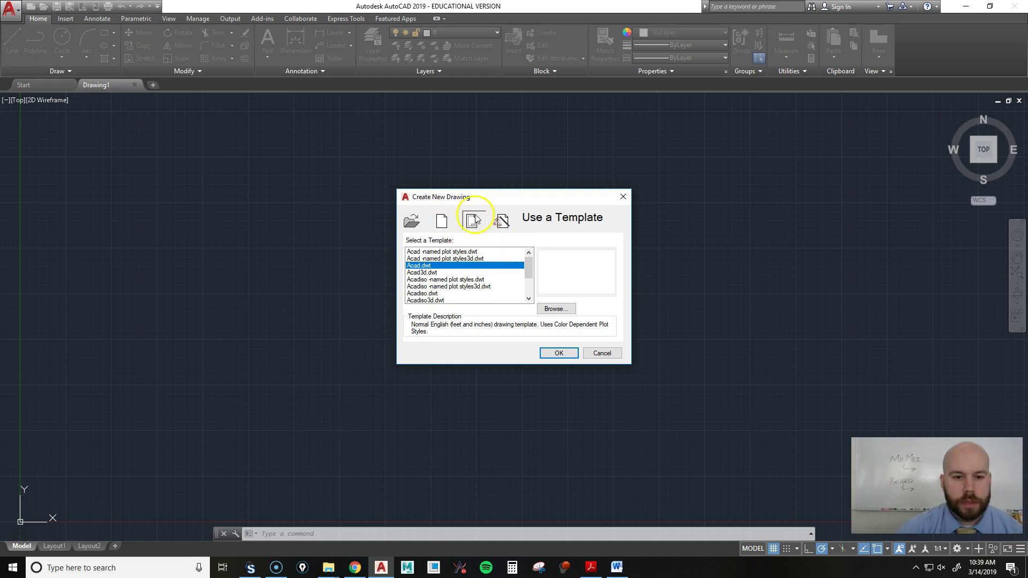
click(555, 309)
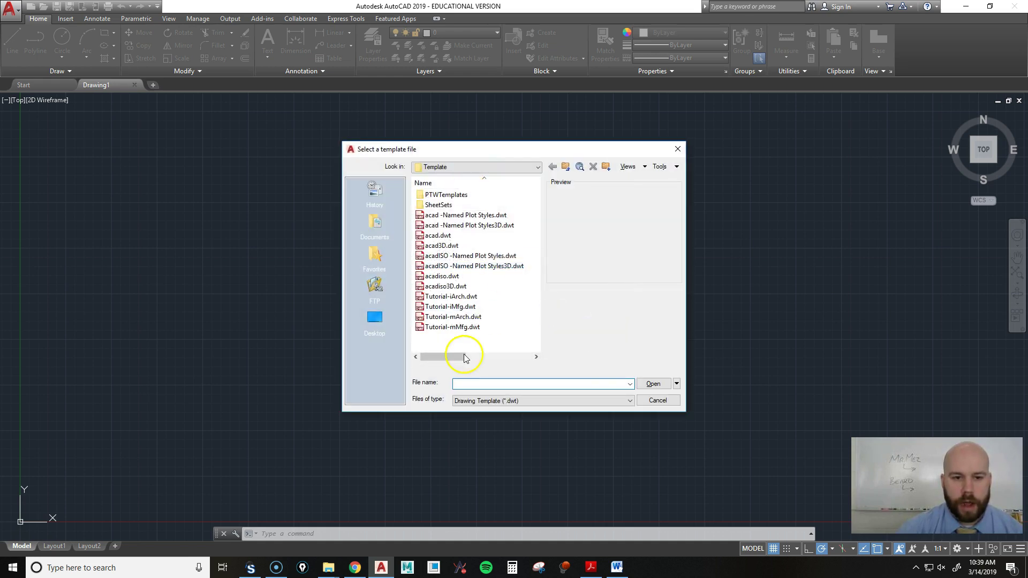
click(658, 401)
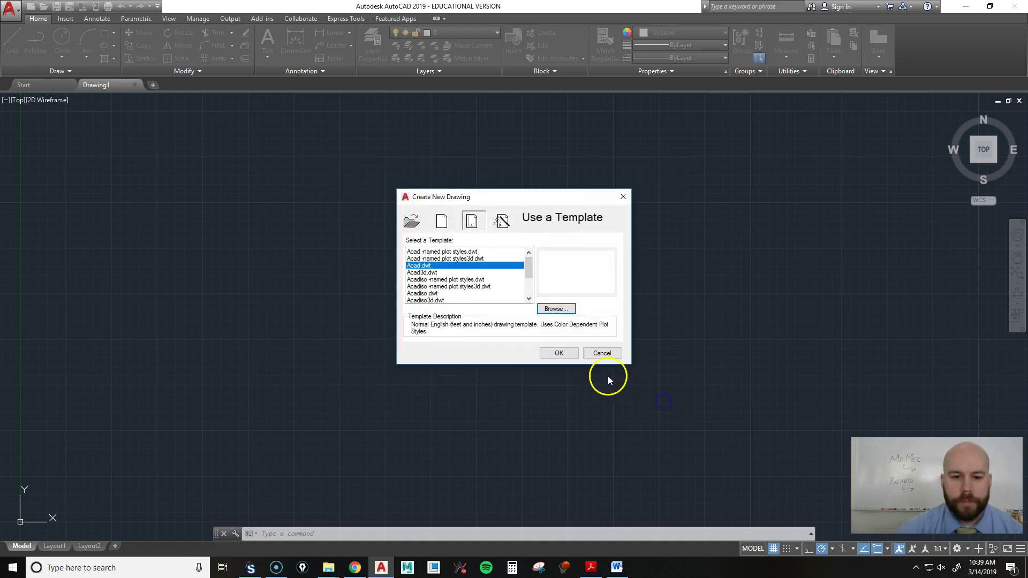
click(607, 353)
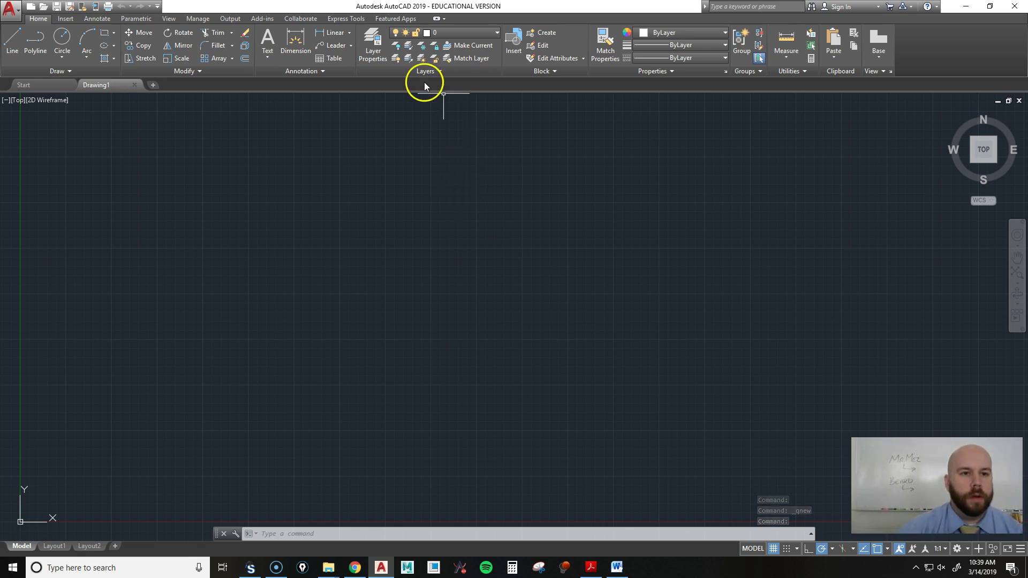
- Open the Layer Properties Manager, enlarge it, and widen the Color, Linetype and Lineweight columns
click(377, 45)
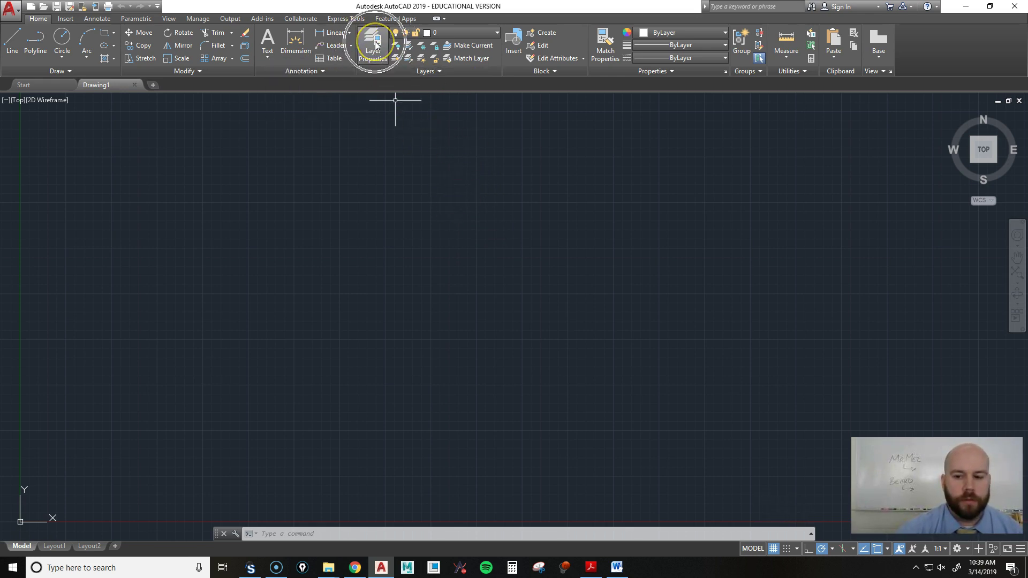
click(376, 45)
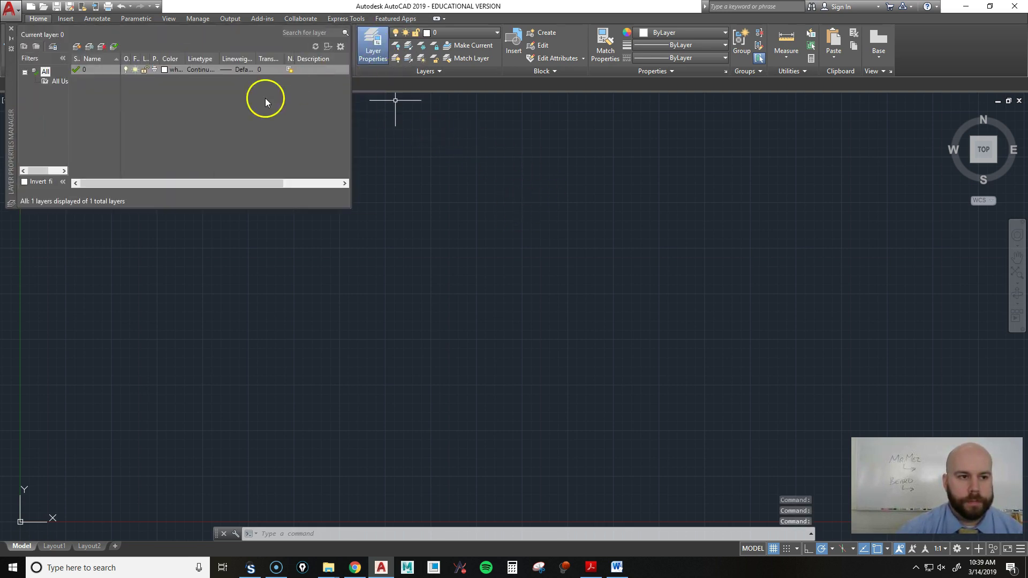
click(208, 107)
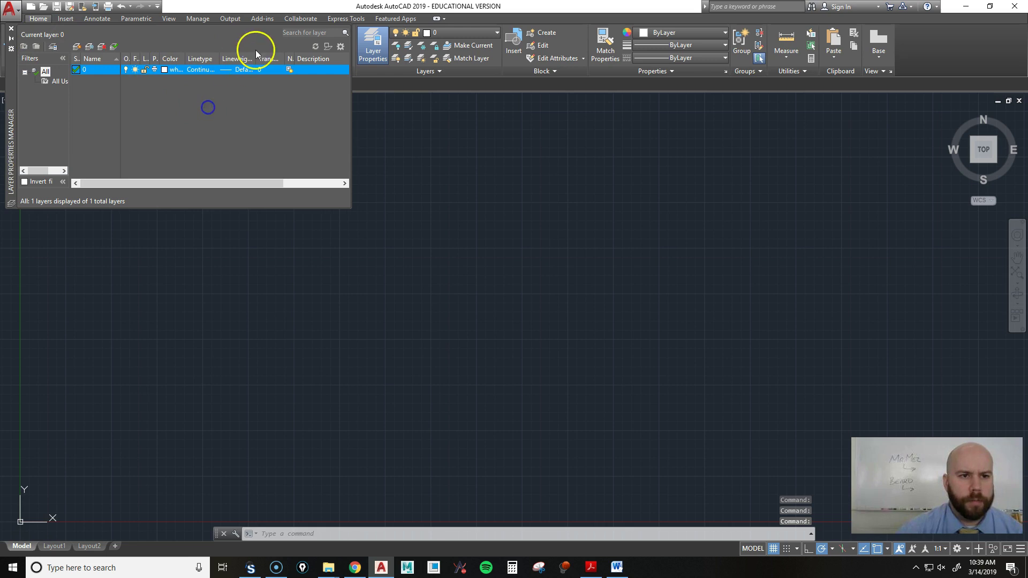
drag(349, 207, 665, 428)
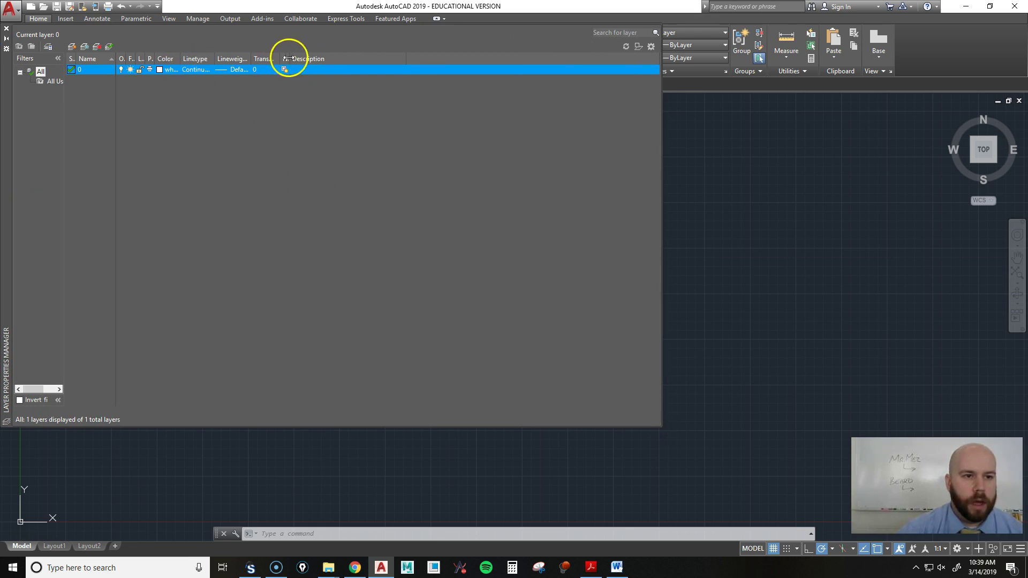
drag(250, 60, 356, 60)
drag(215, 59, 304, 60)
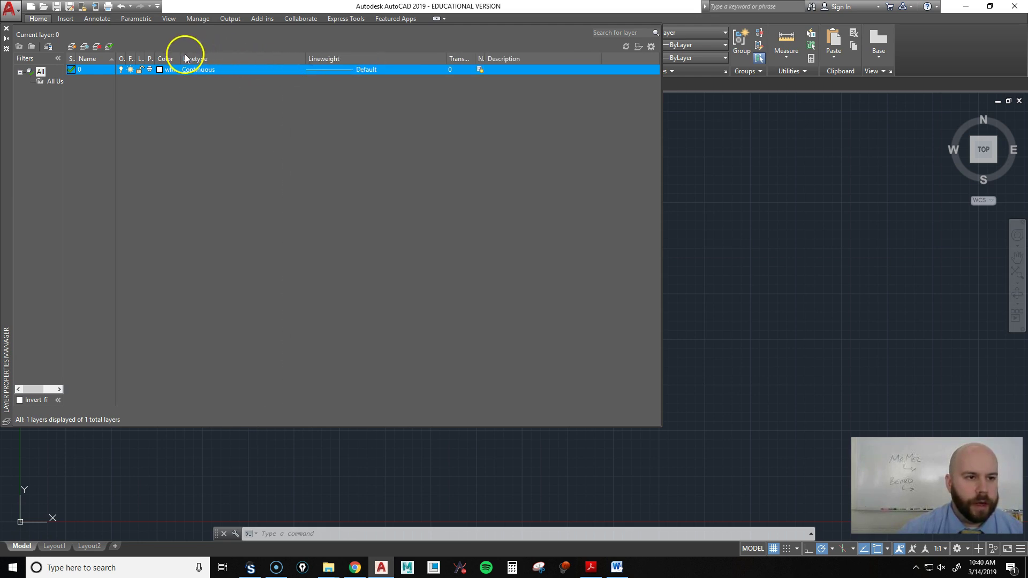
drag(183, 58, 257, 59)
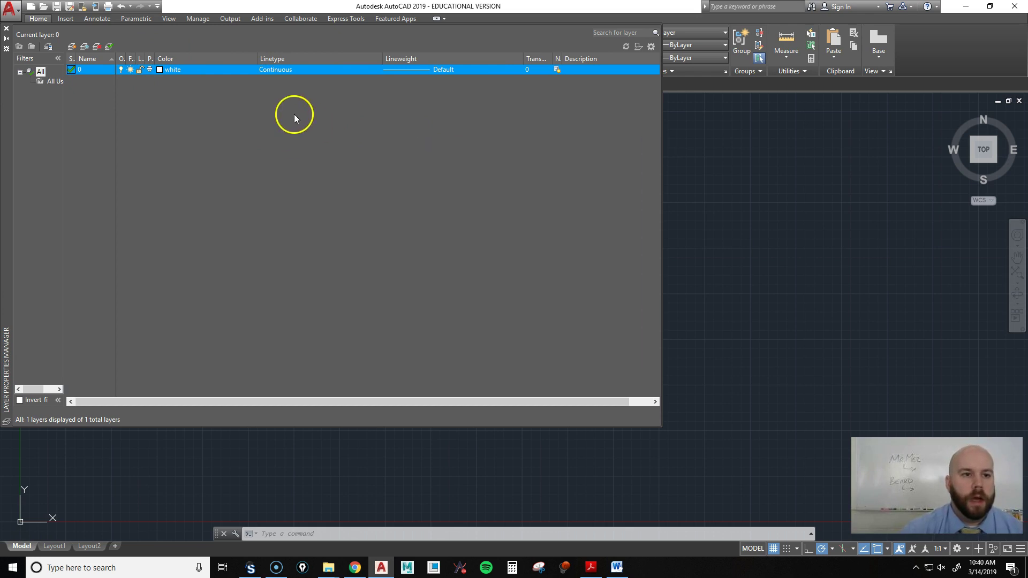
- Create a new layer named Construction
click(75, 69)
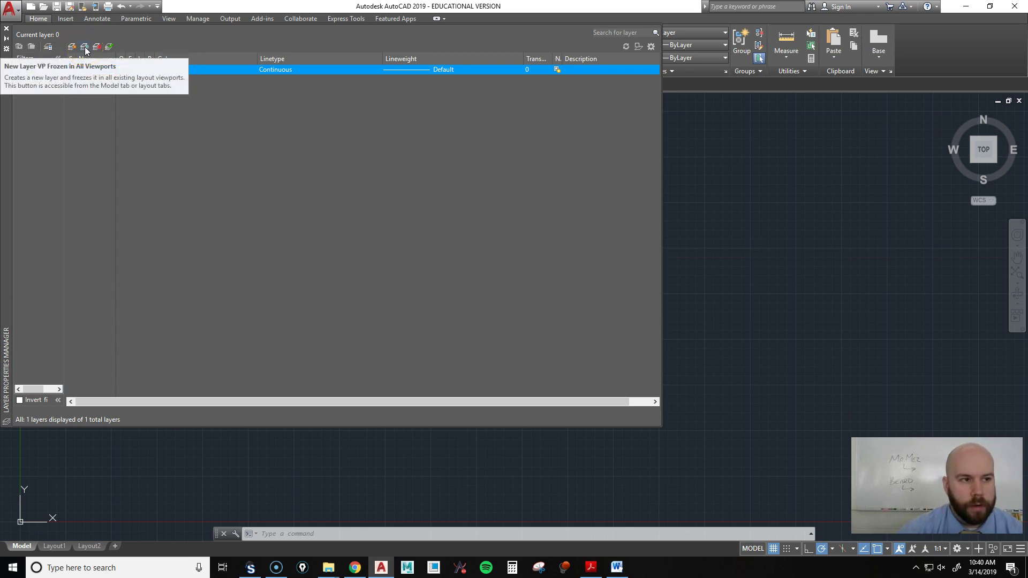
right_click(94, 108)
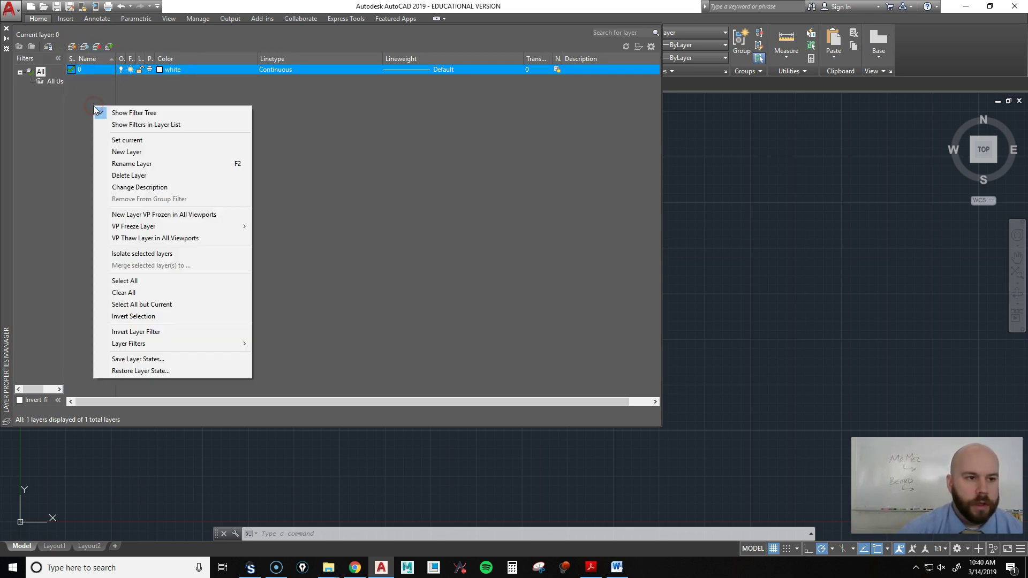
click(125, 153)
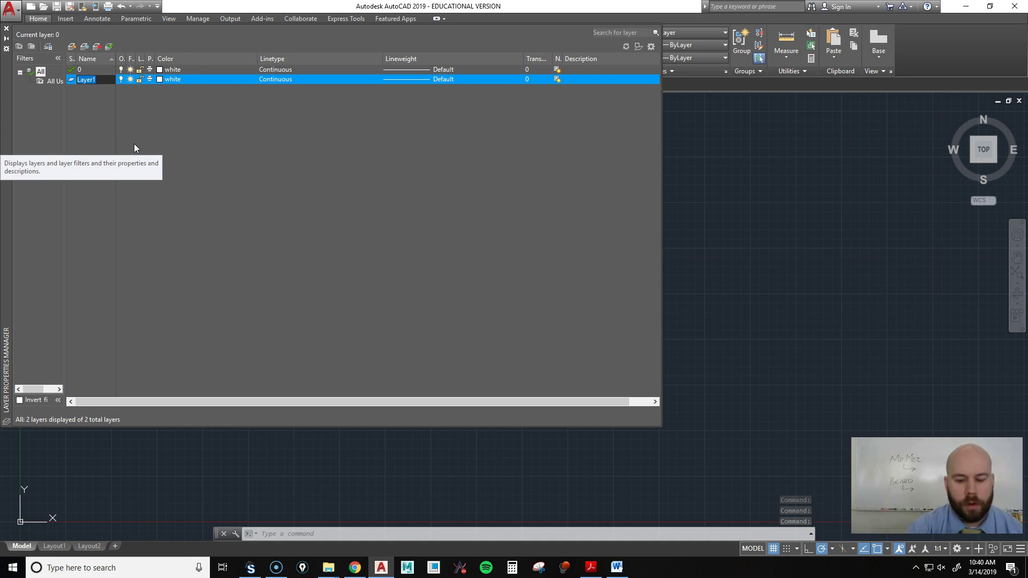
text(Construction)
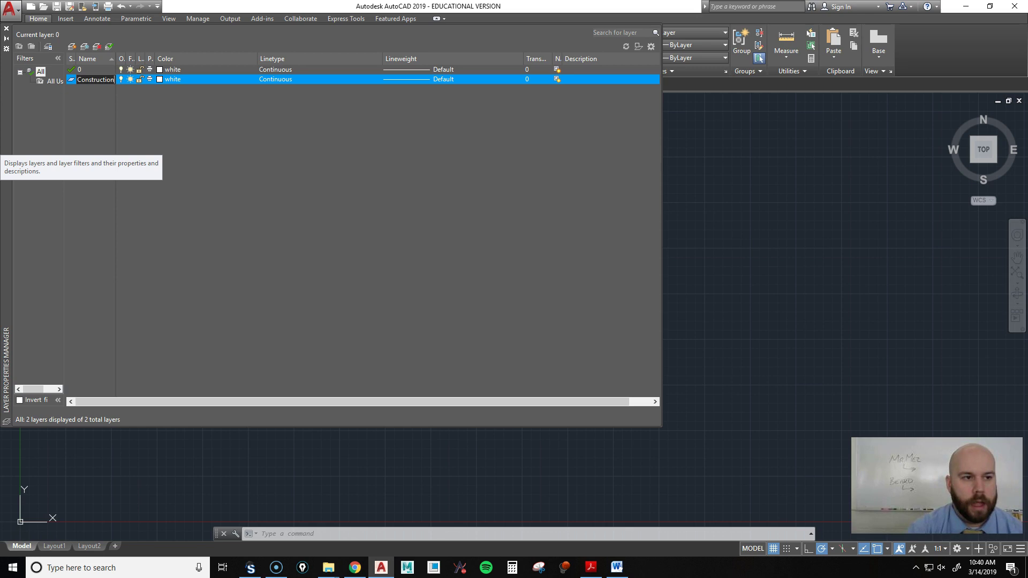
key(Return)
- Keep the Construction layer's lineweight at Default, and accept white as its color and Continuous as its linetype
click(274, 80)
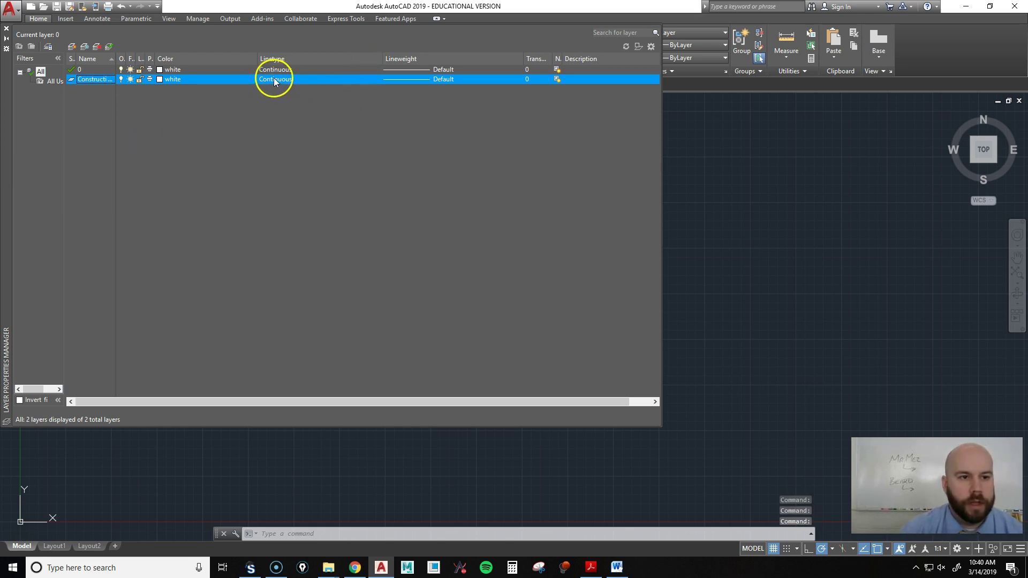
click(419, 81)
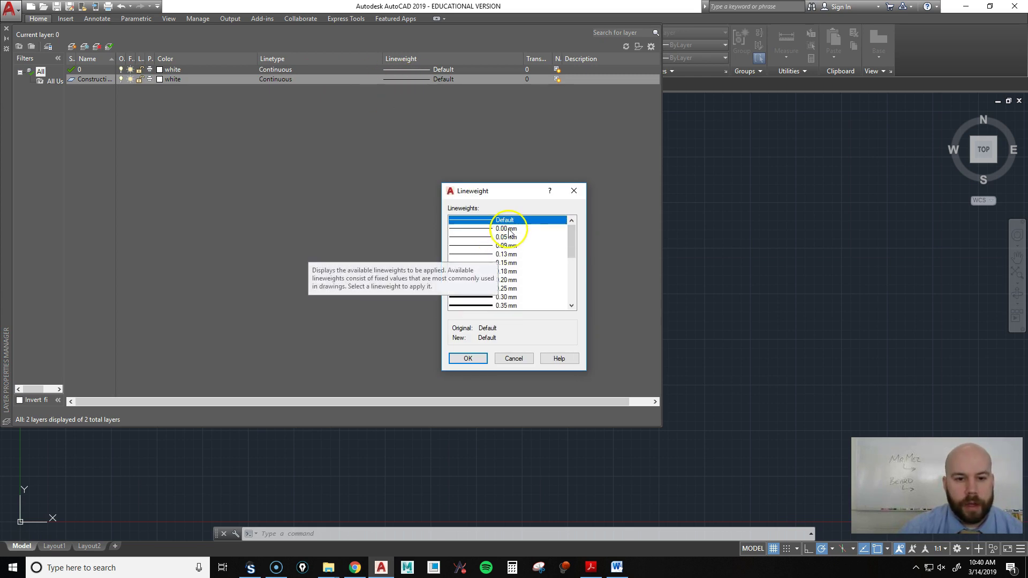
click(524, 362)
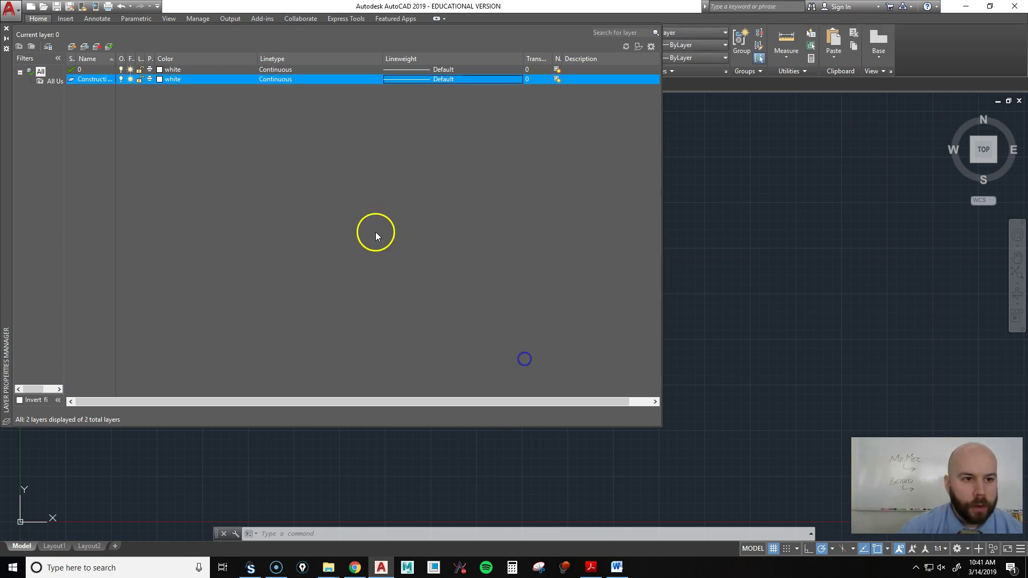
click(172, 79)
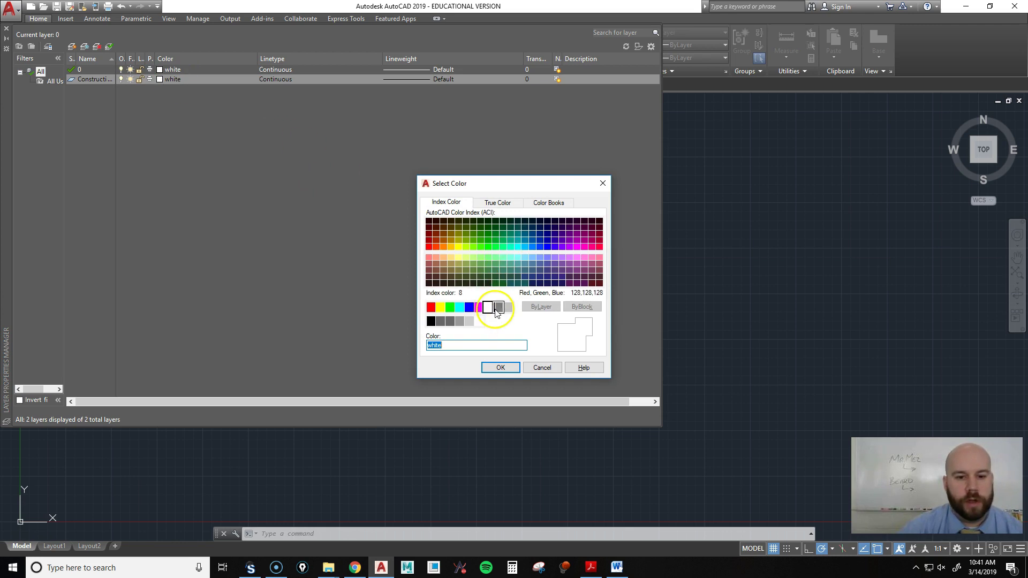
click(500, 368)
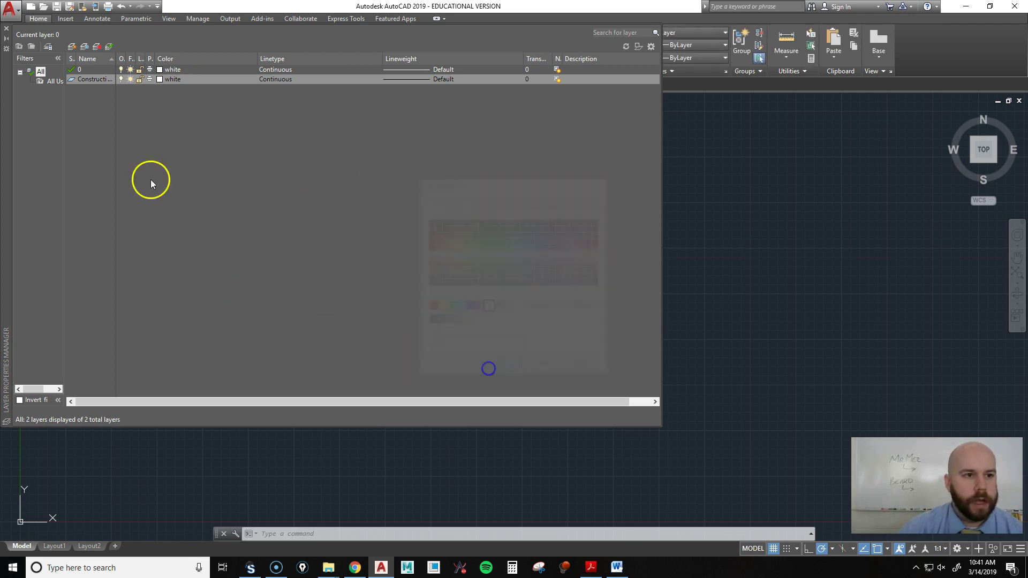
click(277, 80)
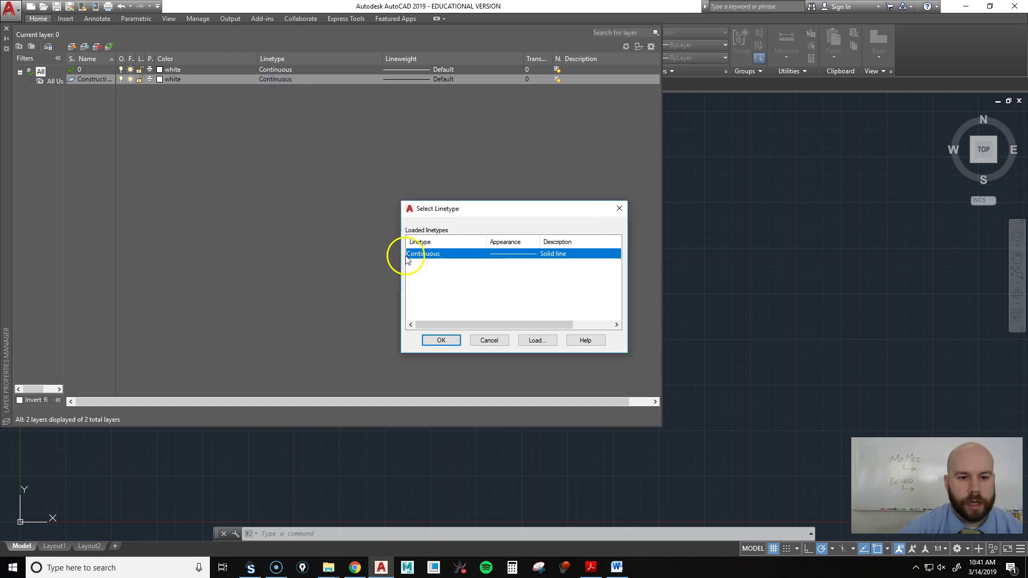
click(440, 341)
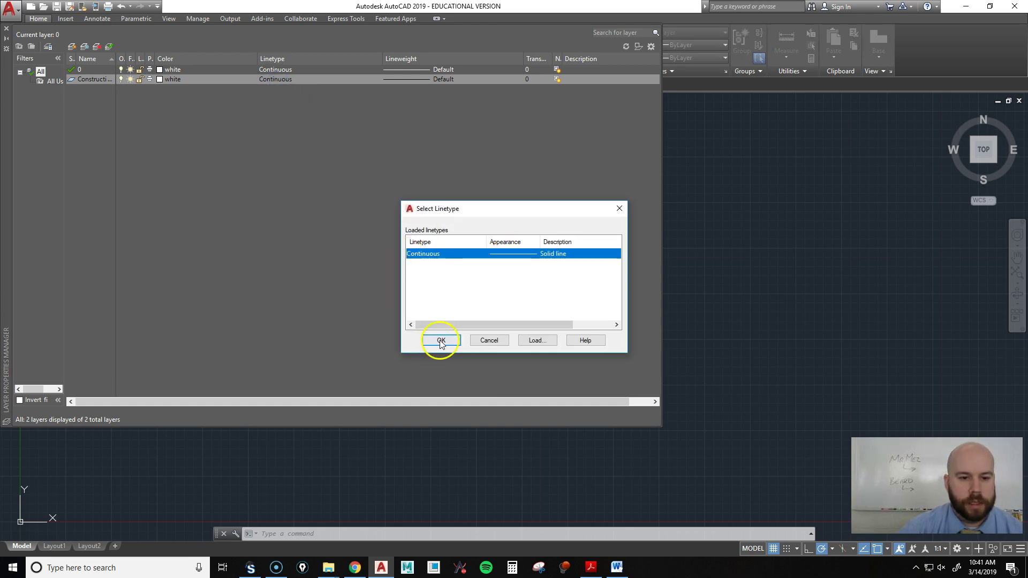
- Create a new layer named Object and set its color to blue
right_click(85, 93)
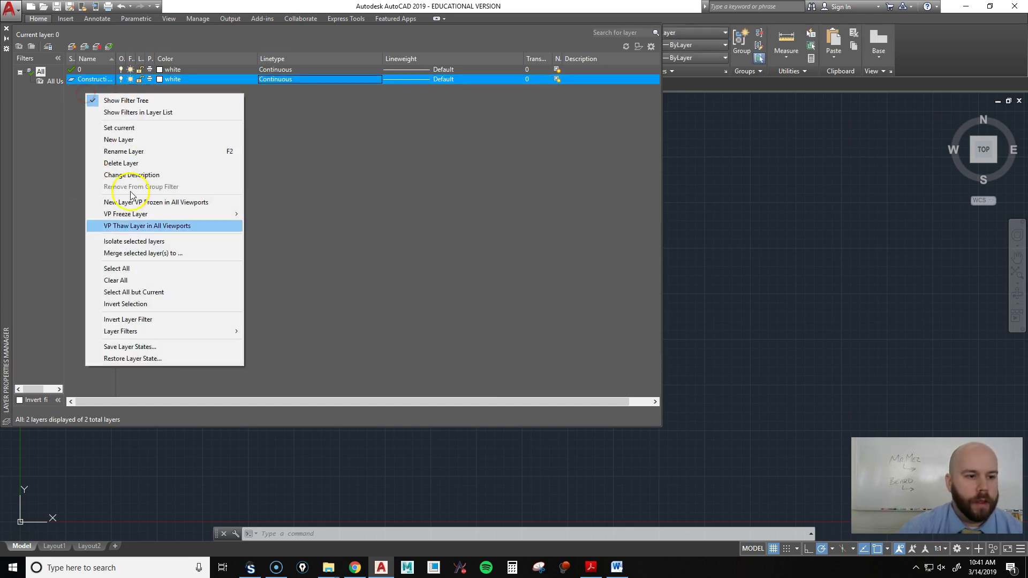
click(129, 140)
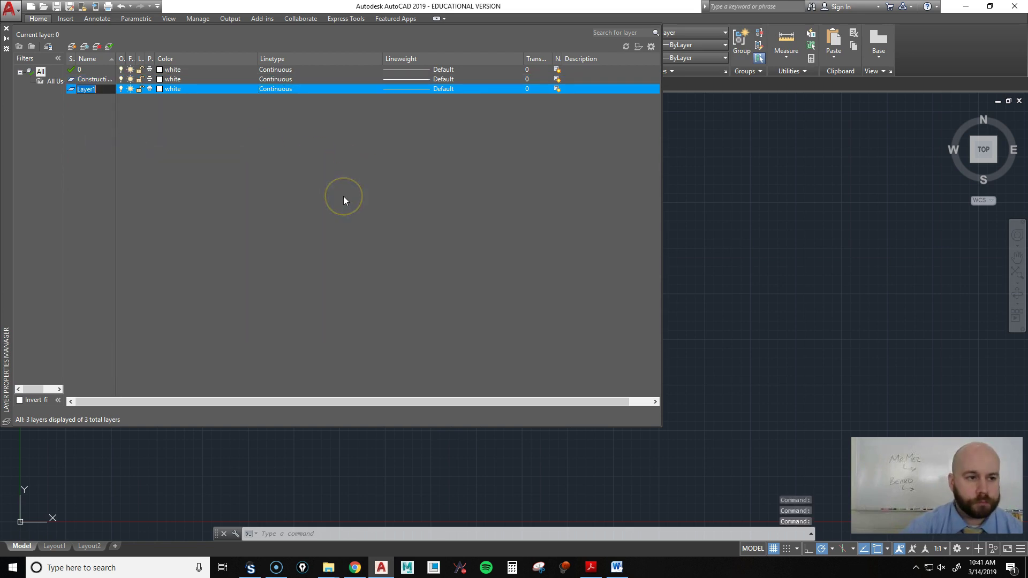
text(Object)
click(139, 71)
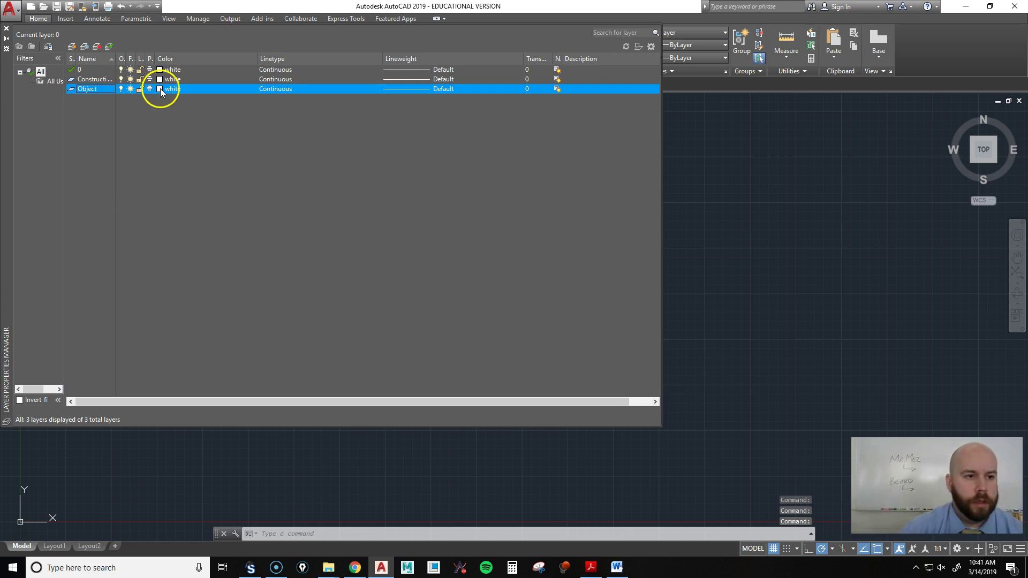
click(160, 88)
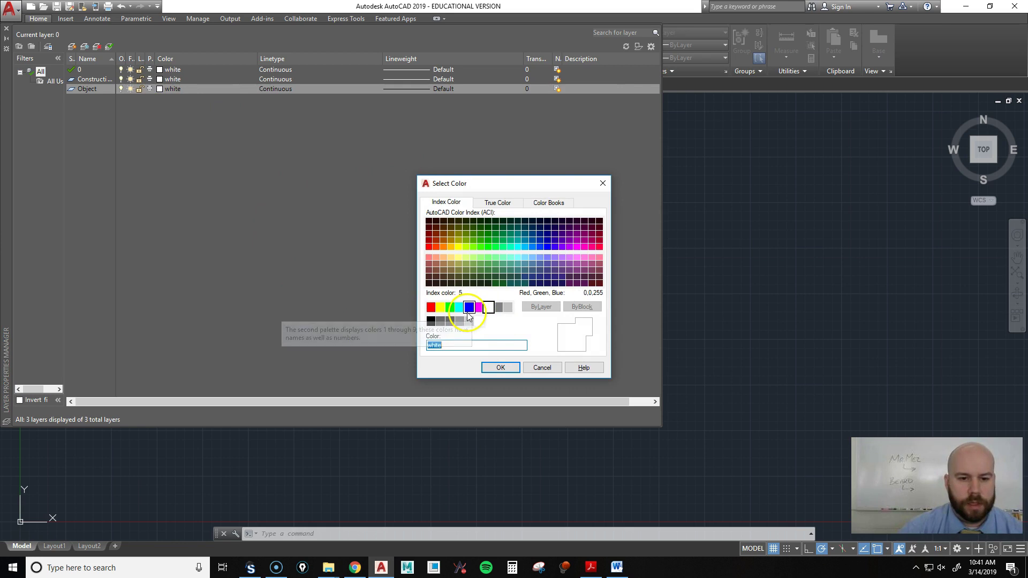
click(469, 308)
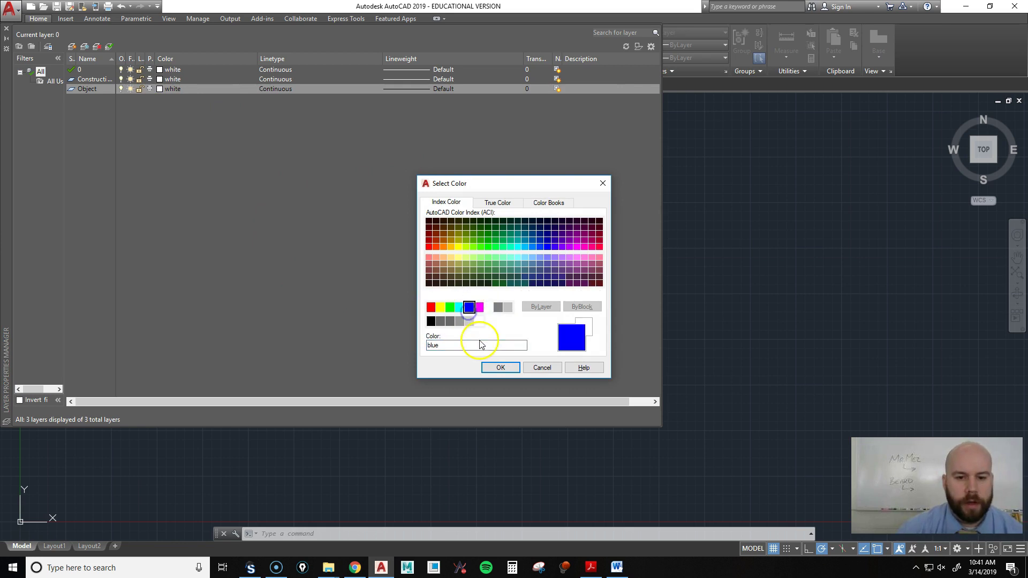
click(493, 368)
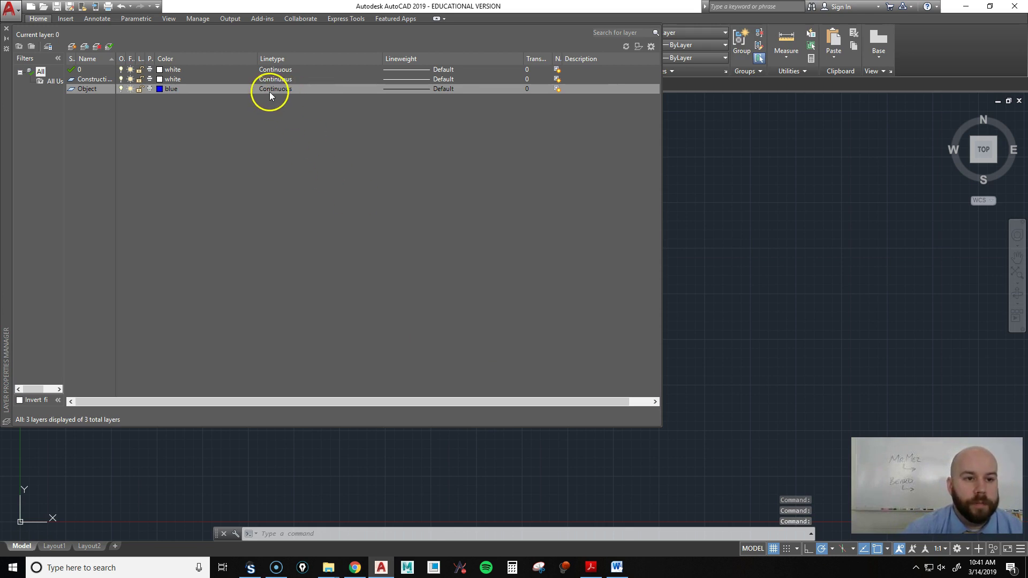
click(416, 92)
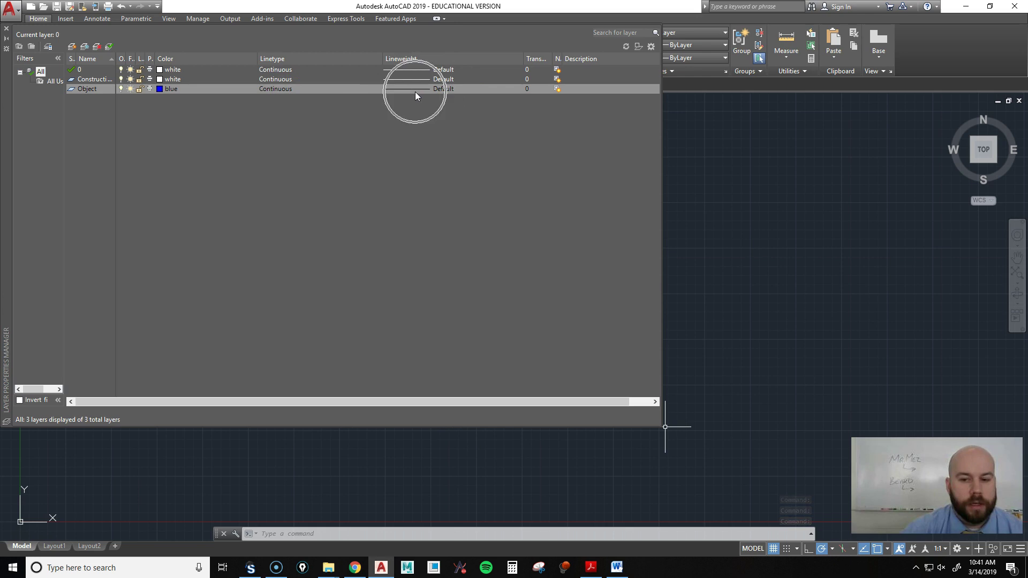
click(415, 91)
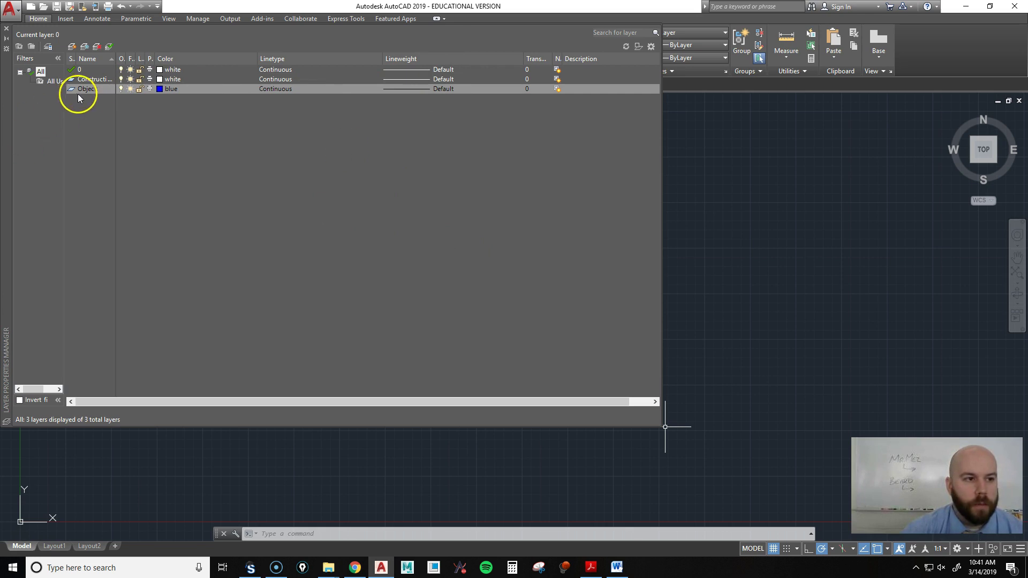
- Create a new layer named Hidden and set its color to cyan
right_click(91, 111)
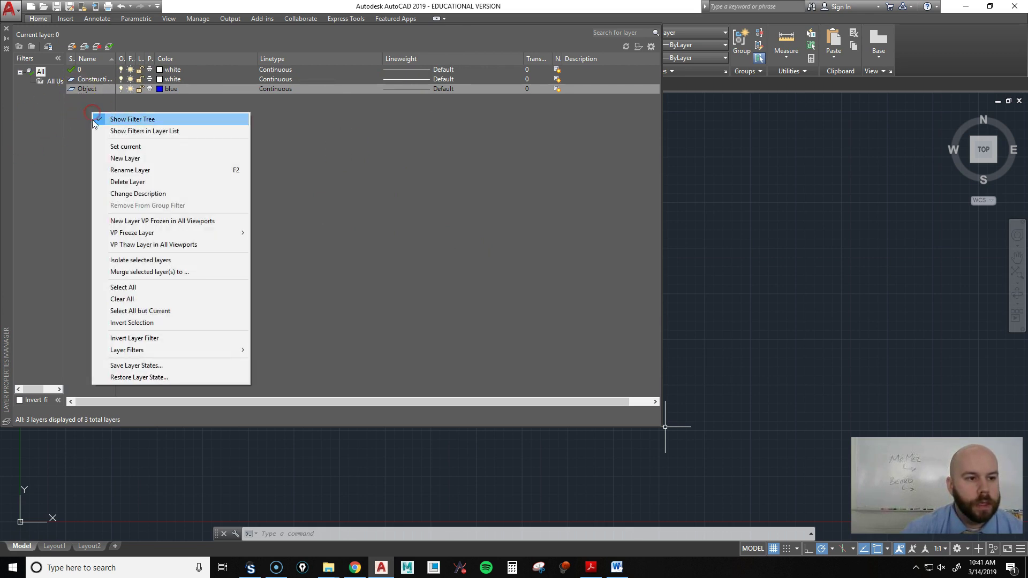
click(144, 158)
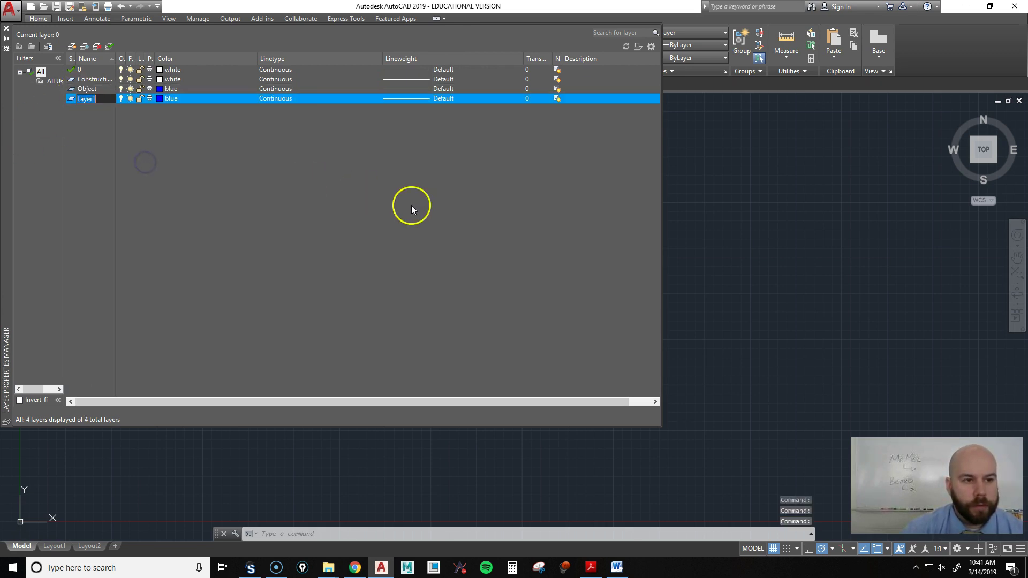
text(Hidden)
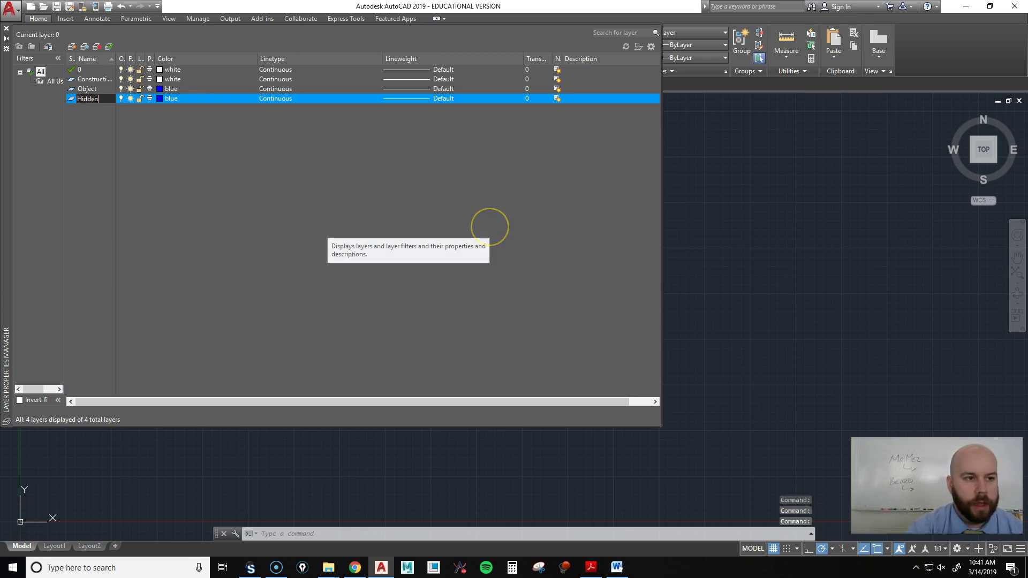
key(Return)
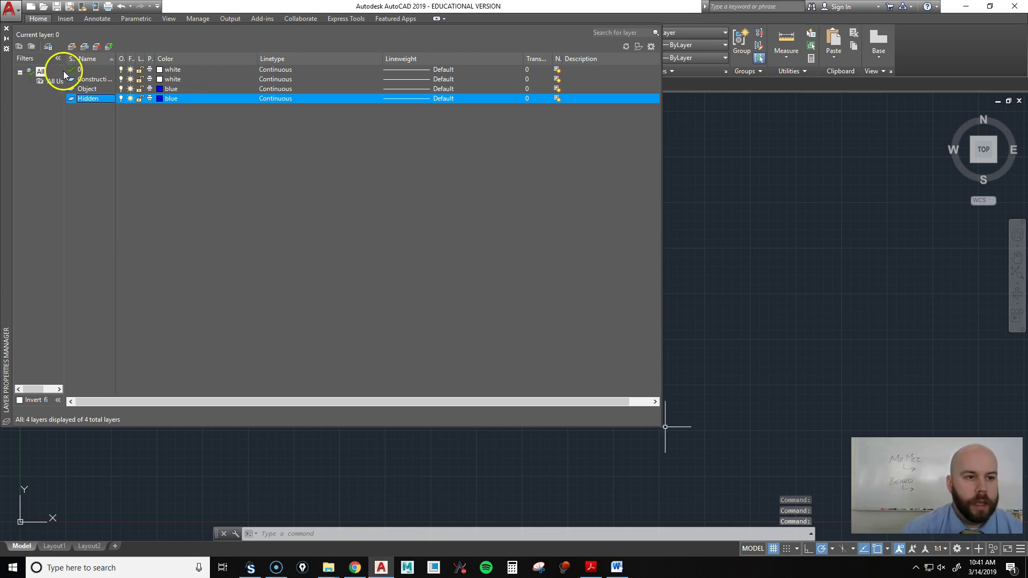
click(159, 99)
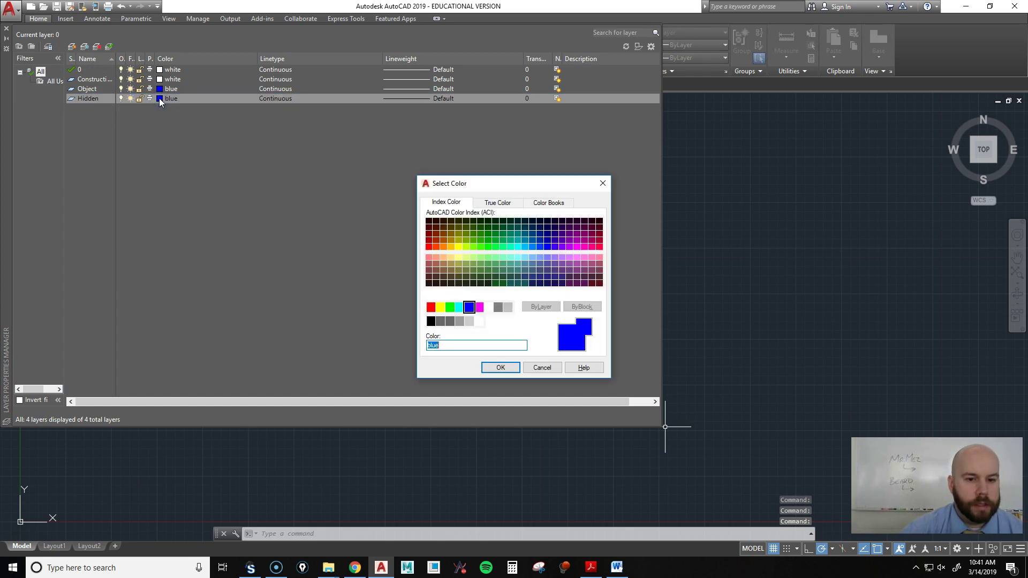
click(461, 311)
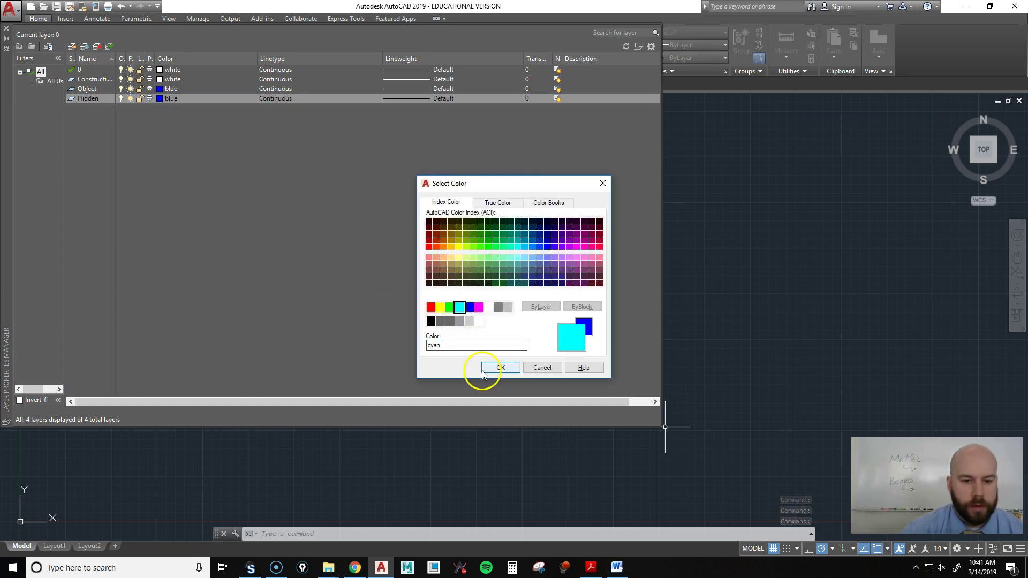
click(500, 368)
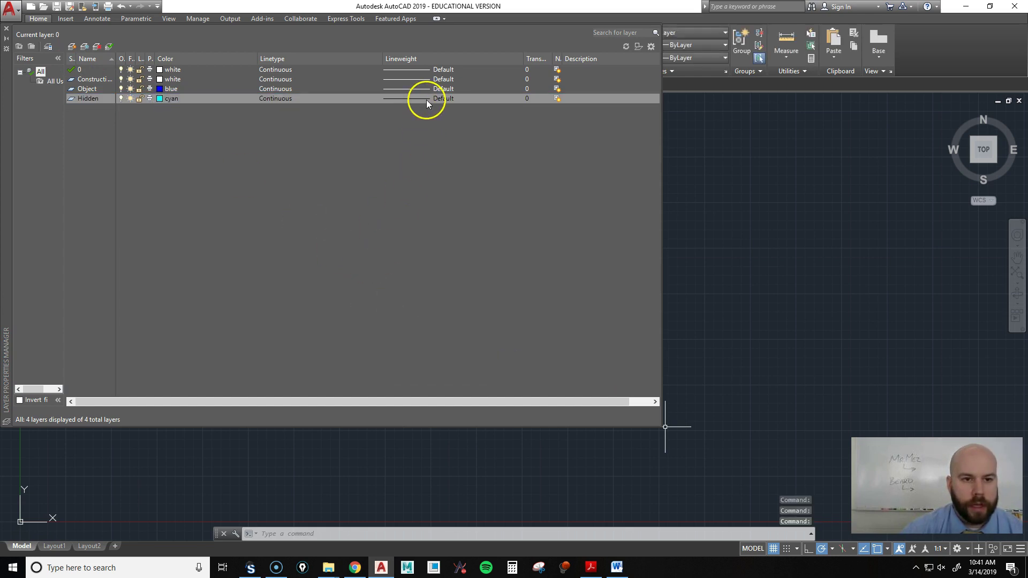
- Load the HIDDEN linetype from acad.lin, enlarging the list of available linetypes, and assign it to the Hidden layer
click(277, 99)
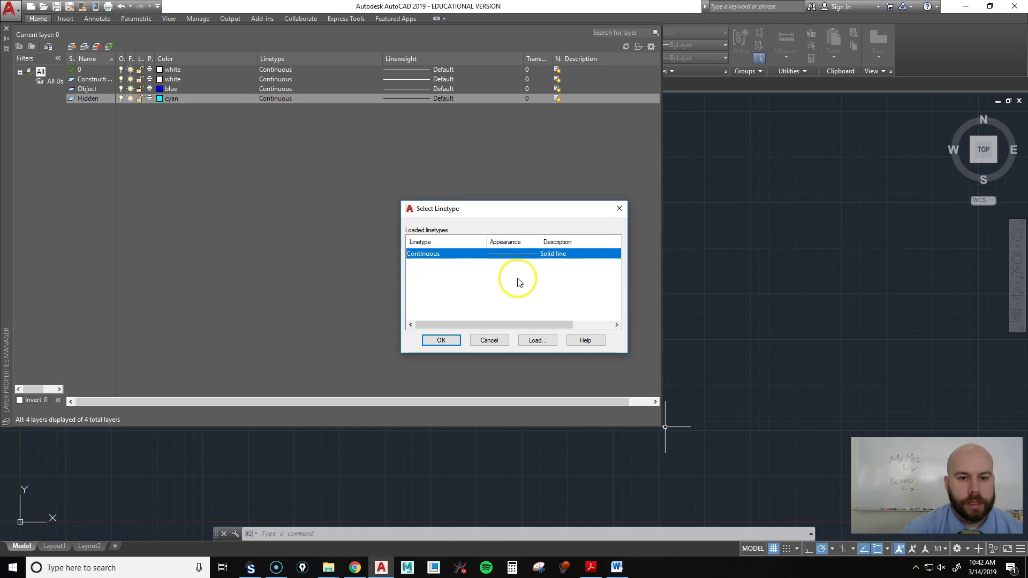
click(536, 341)
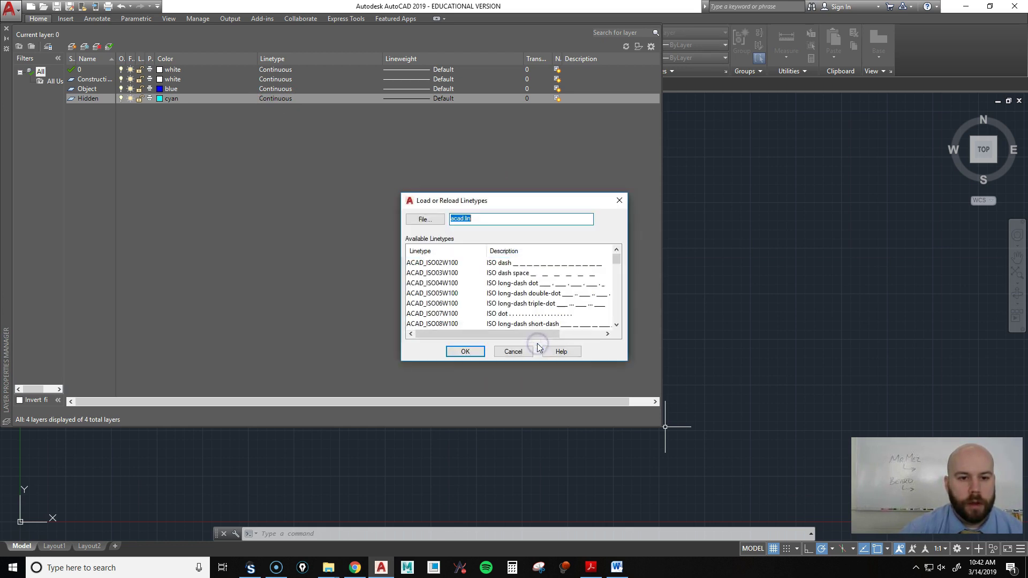
drag(572, 193, 565, 56)
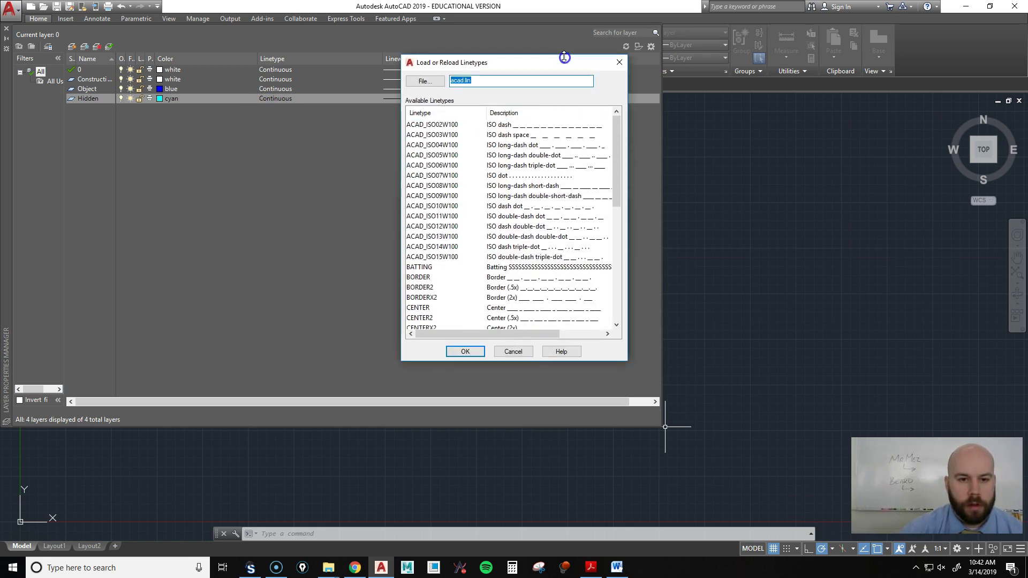
drag(489, 361, 495, 504)
scroll(530, 299, down, 4)
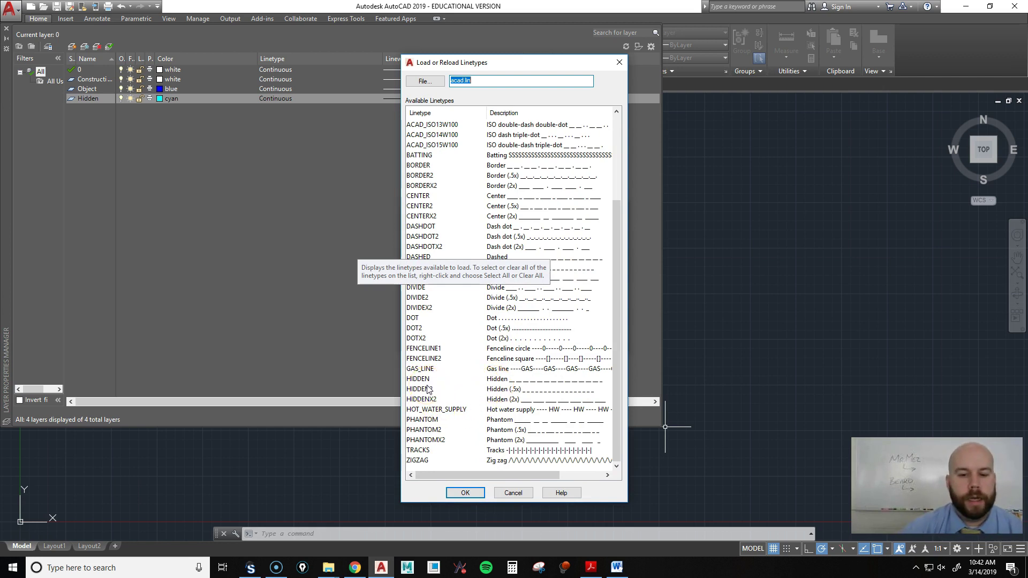
click(421, 380)
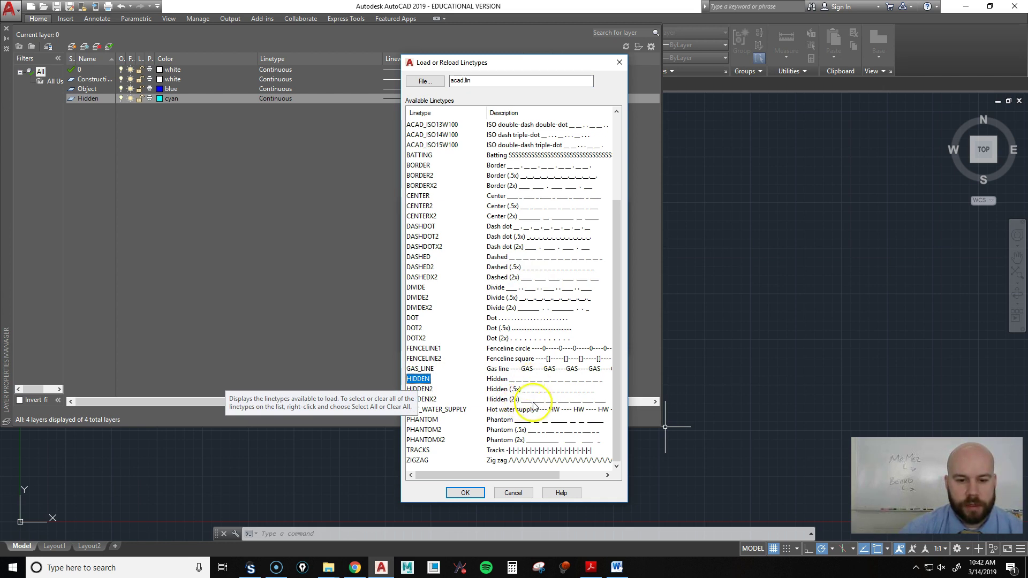
click(465, 492)
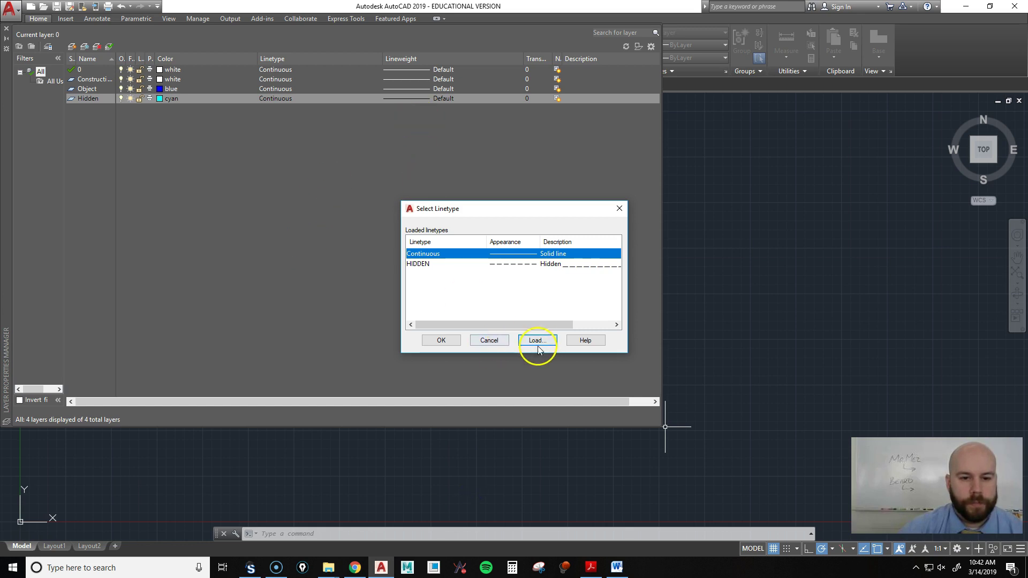
click(522, 264)
click(441, 341)
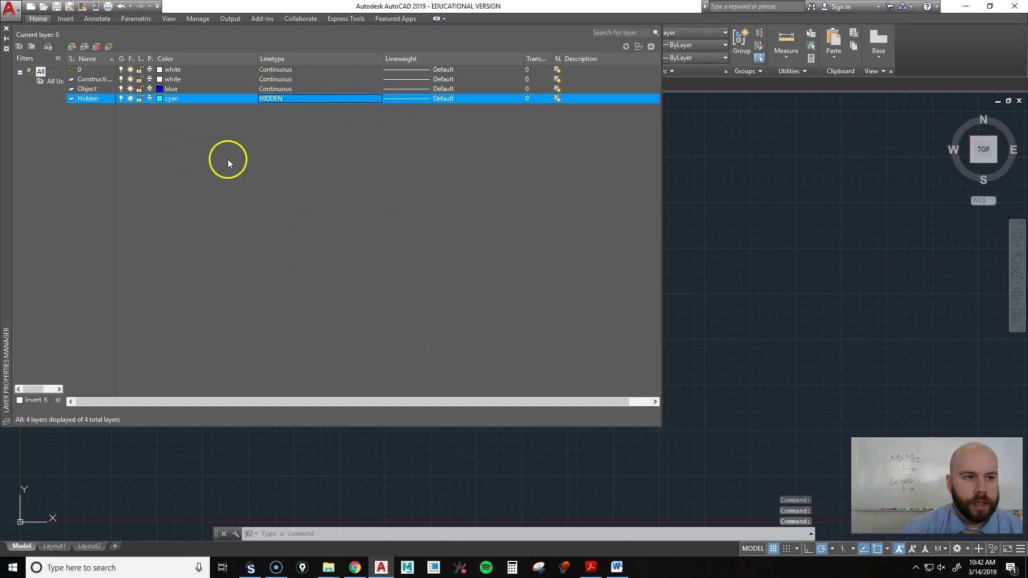
- Create a new layer named Centerline and set its color to green
right_click(91, 127)
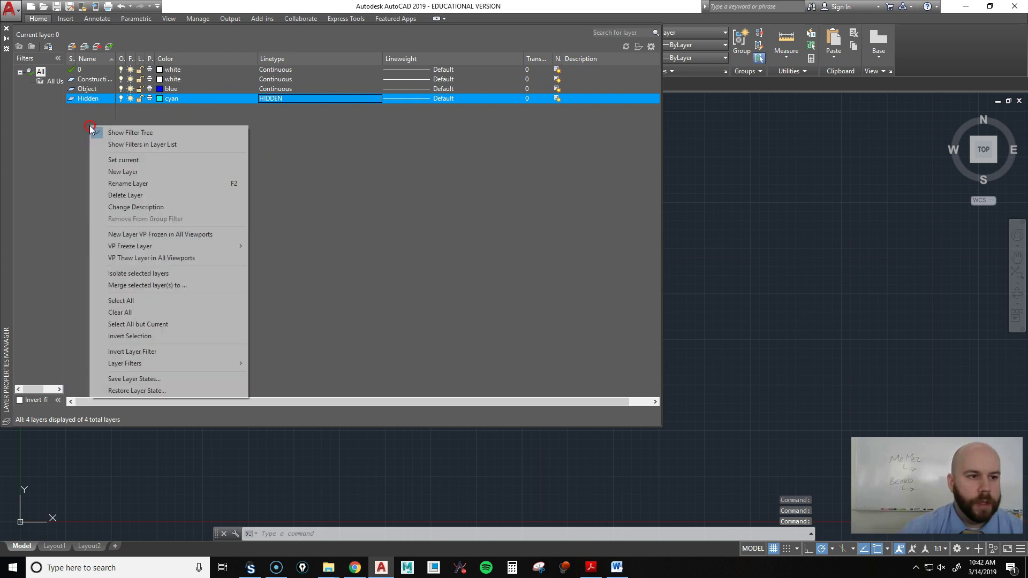
click(136, 172)
text(Centerlin)
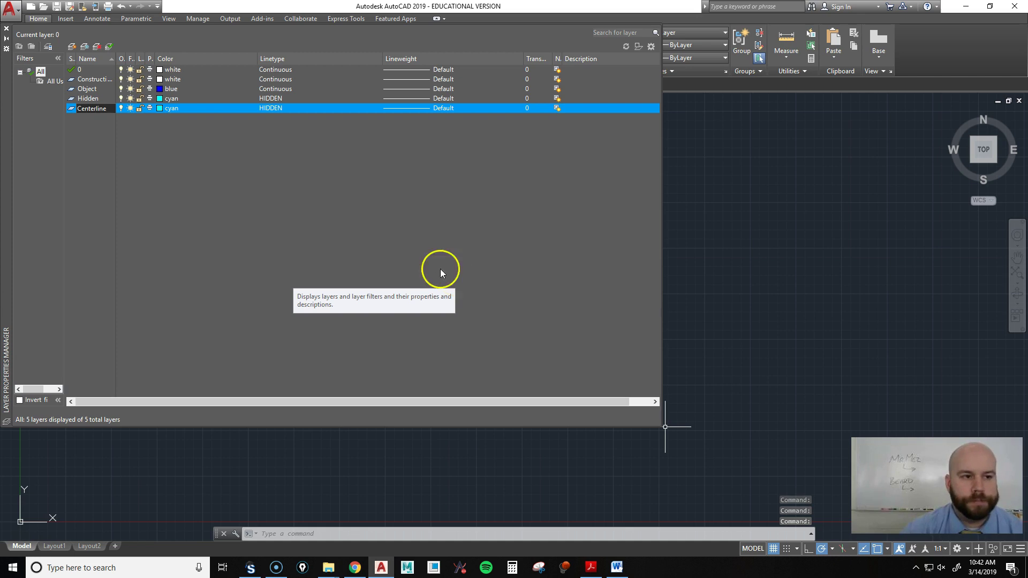
text(e)
key(Return)
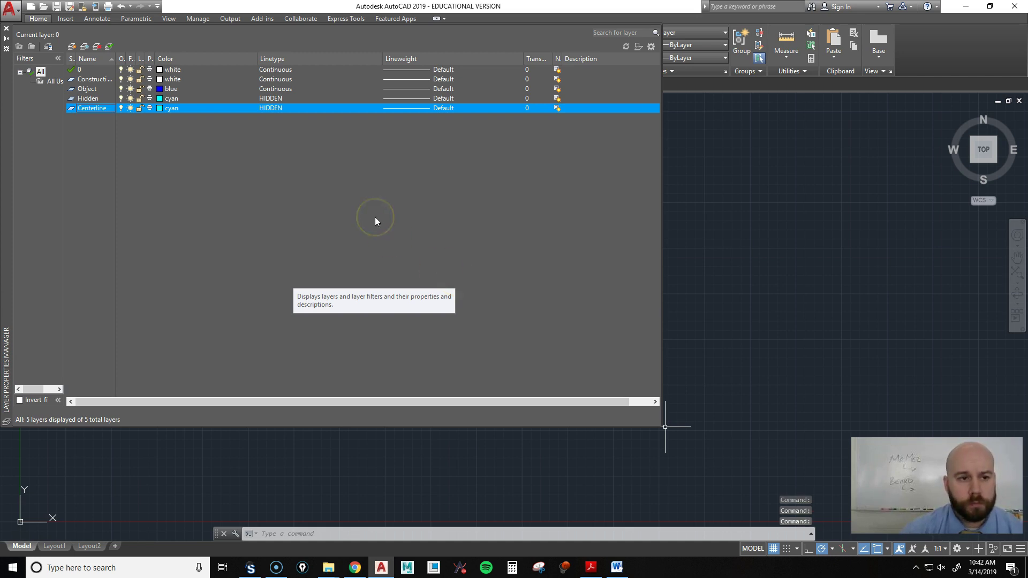
click(174, 108)
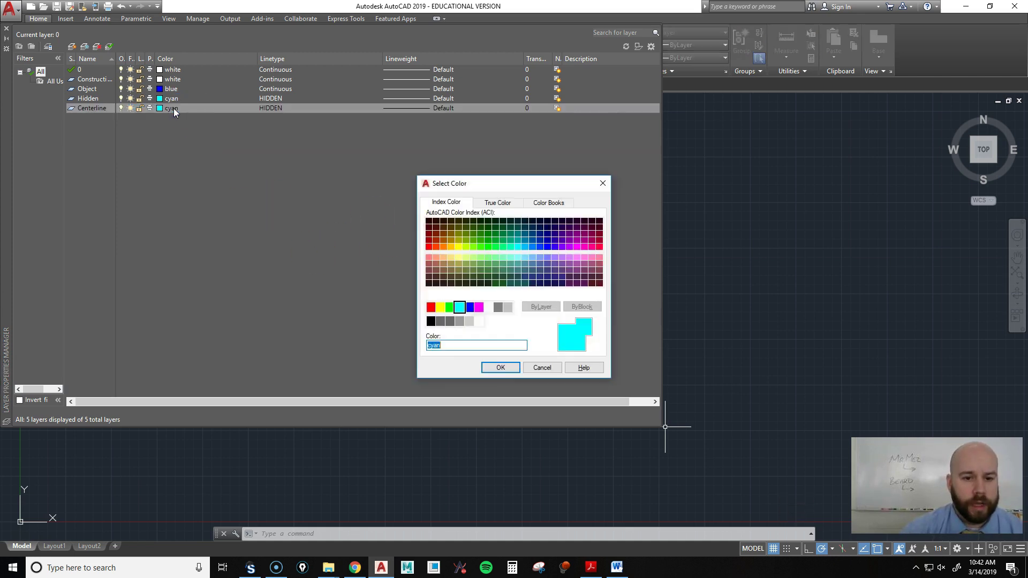
click(450, 307)
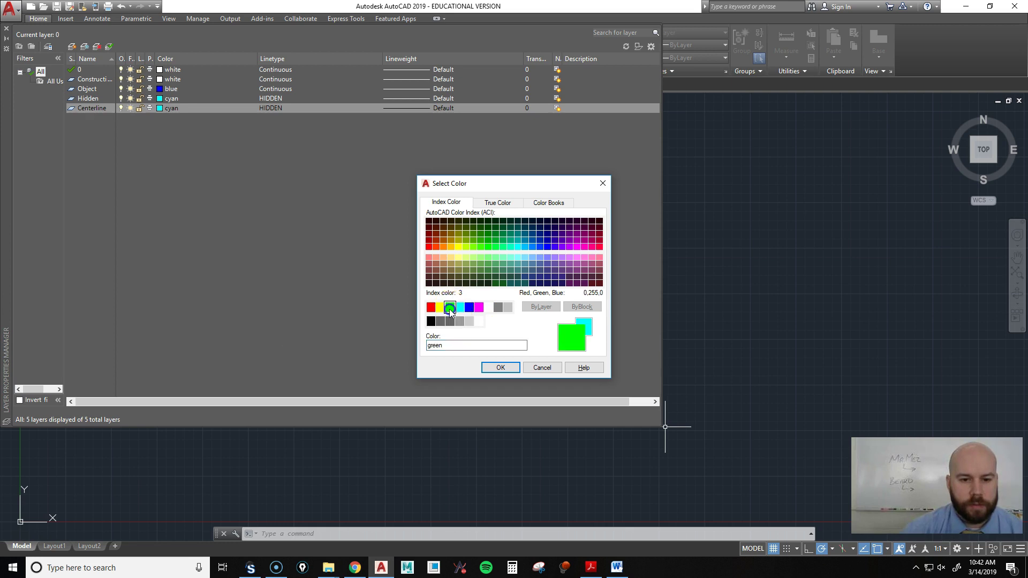
click(499, 368)
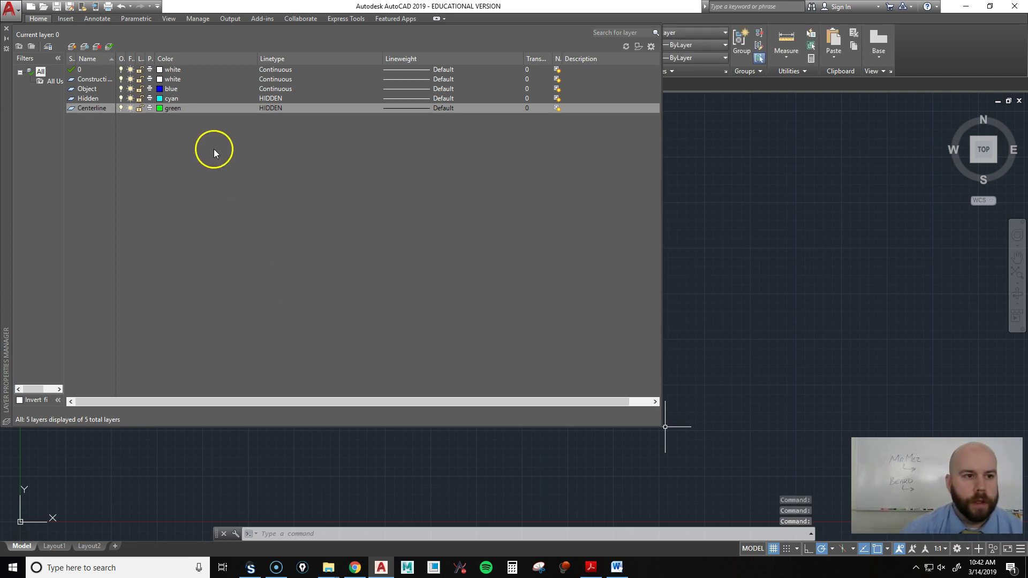
- Load the CENTER linetype and assign it to the Centerline layer
click(273, 108)
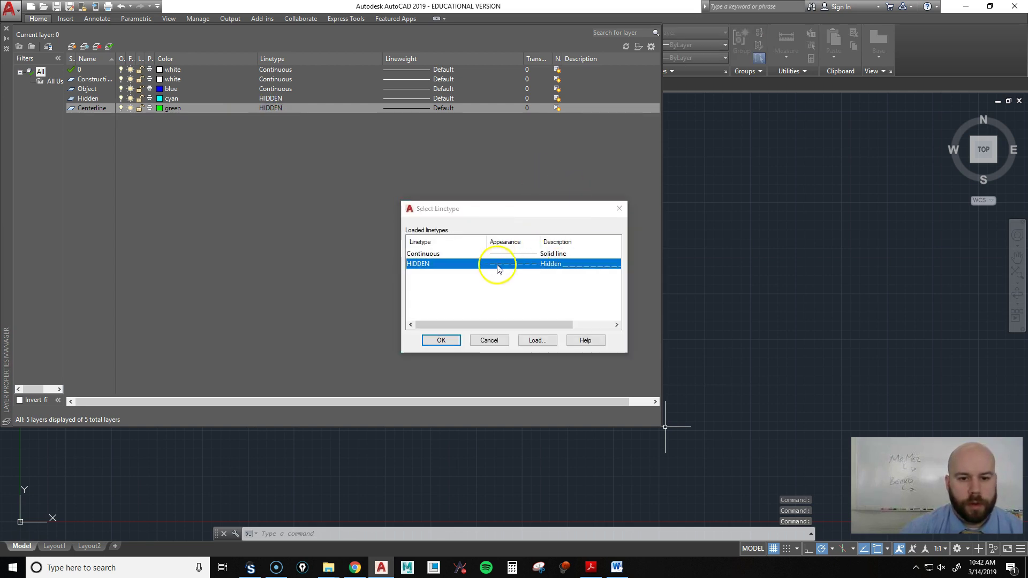
click(536, 340)
click(442, 309)
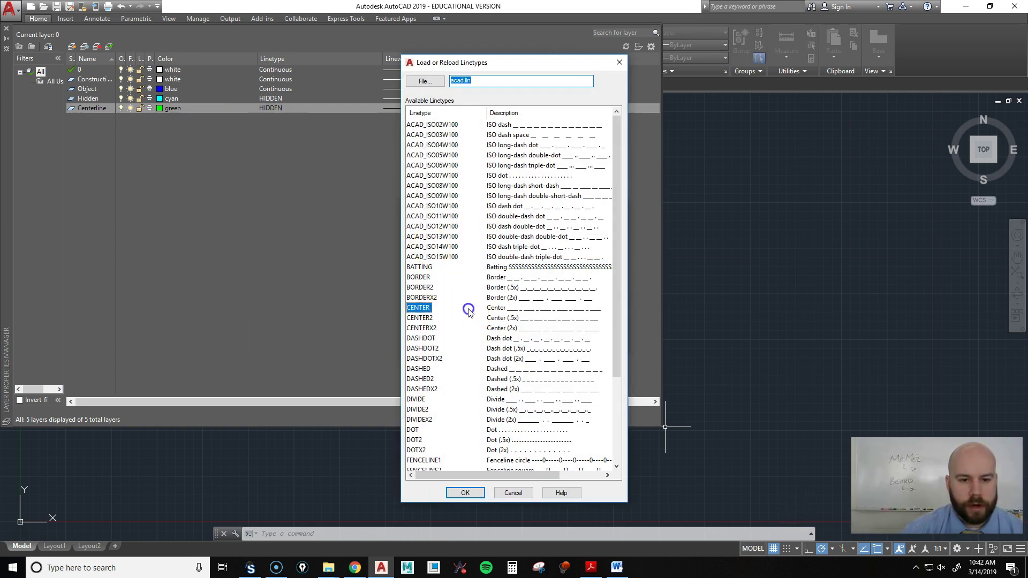
click(464, 492)
click(520, 255)
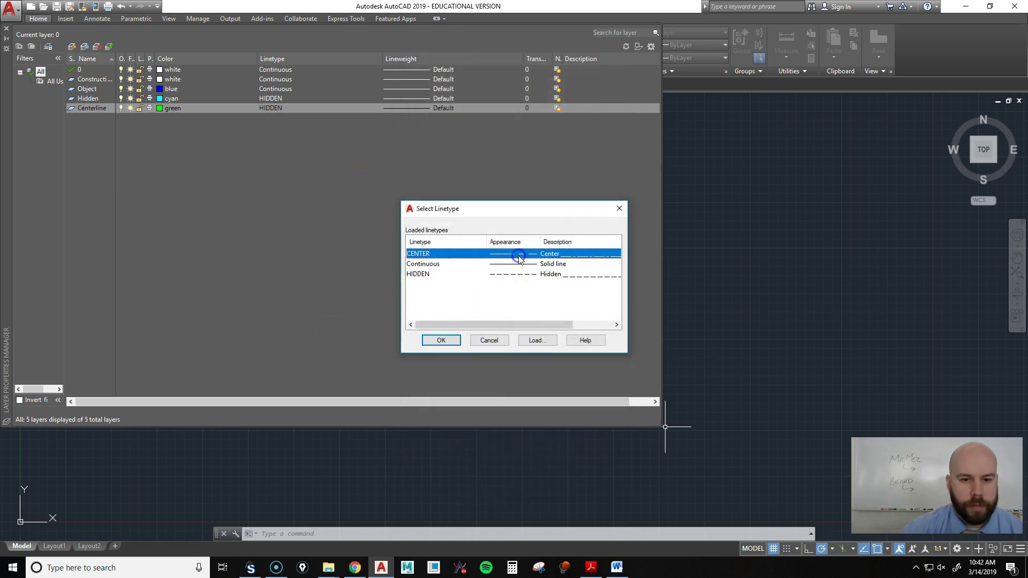
click(441, 341)
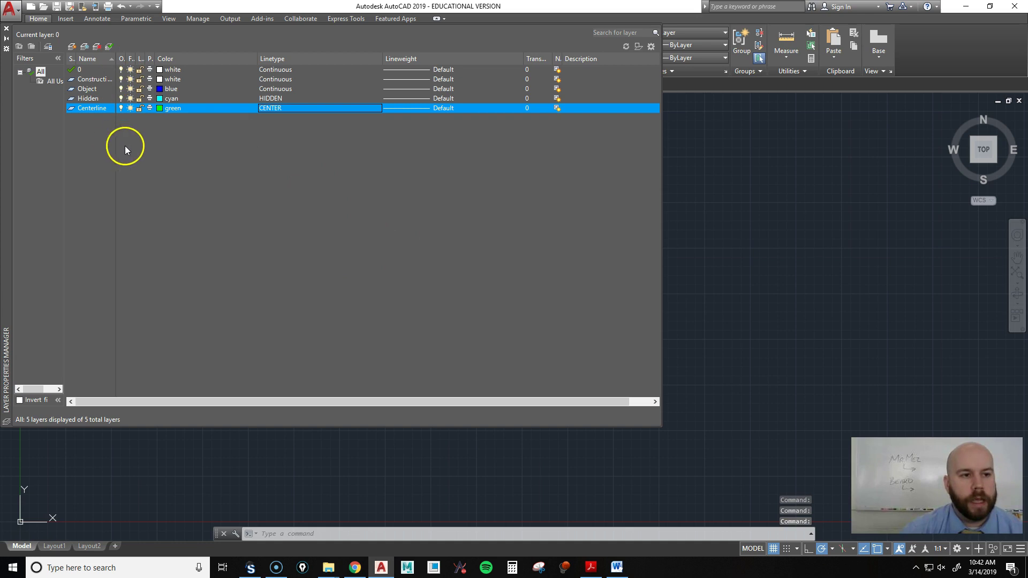
- Create a new layer named Phantom and set its color to red
right_click(97, 137)
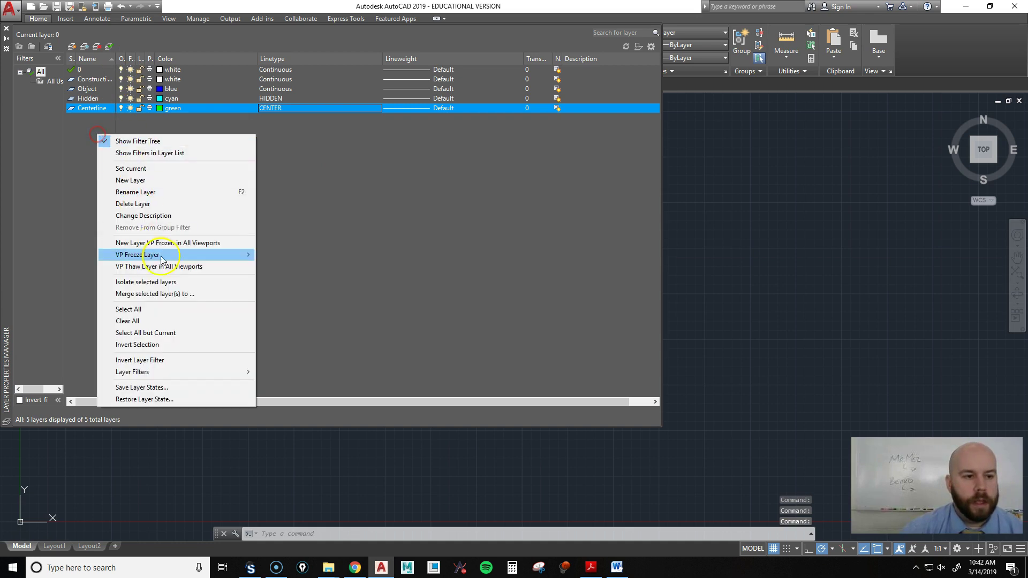
click(145, 183)
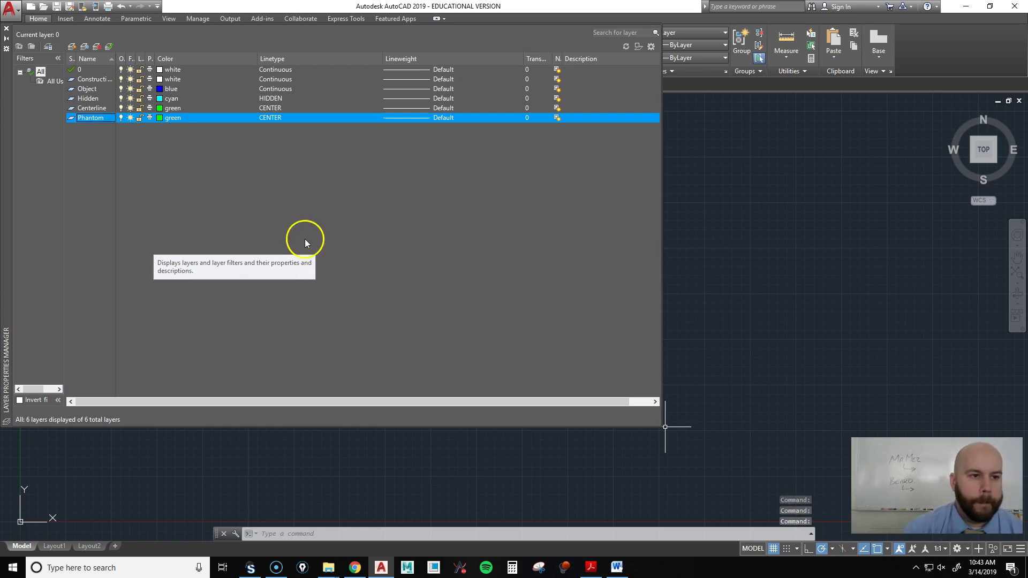
click(171, 119)
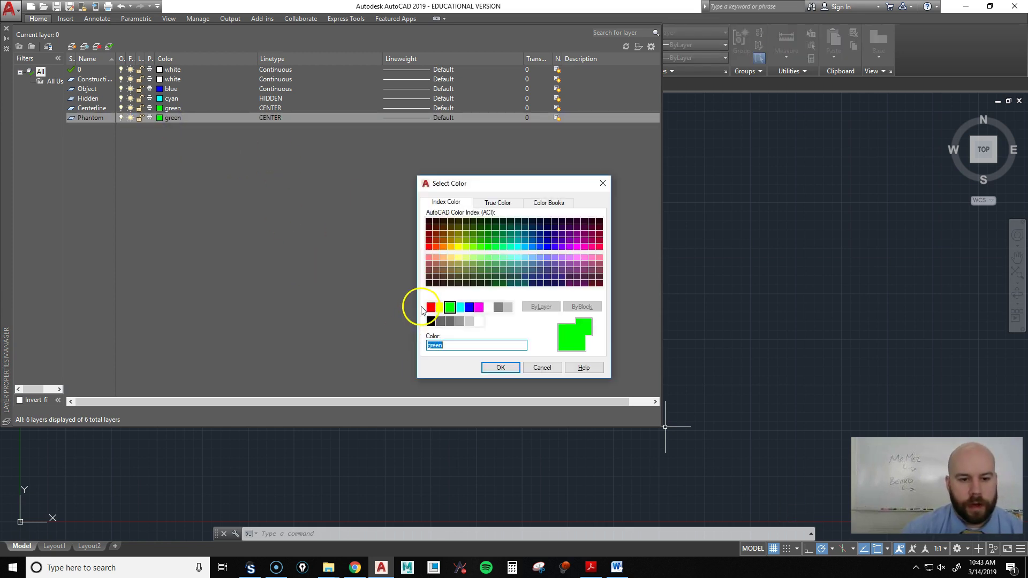
click(431, 307)
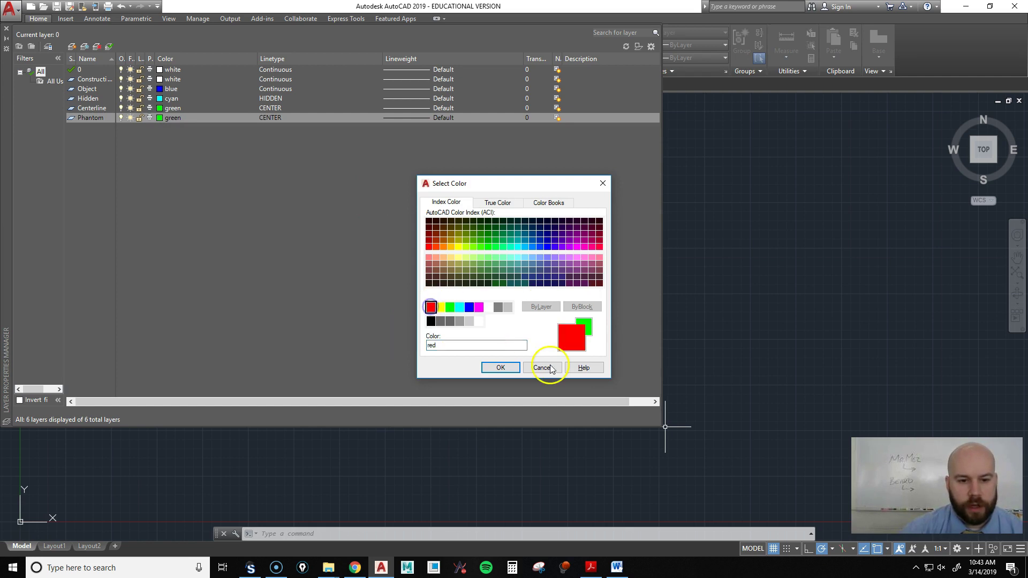
click(506, 369)
- Load the PHANTOM linetype from acad.lin, assign it to the Phantom layer and close the layer manager
click(277, 117)
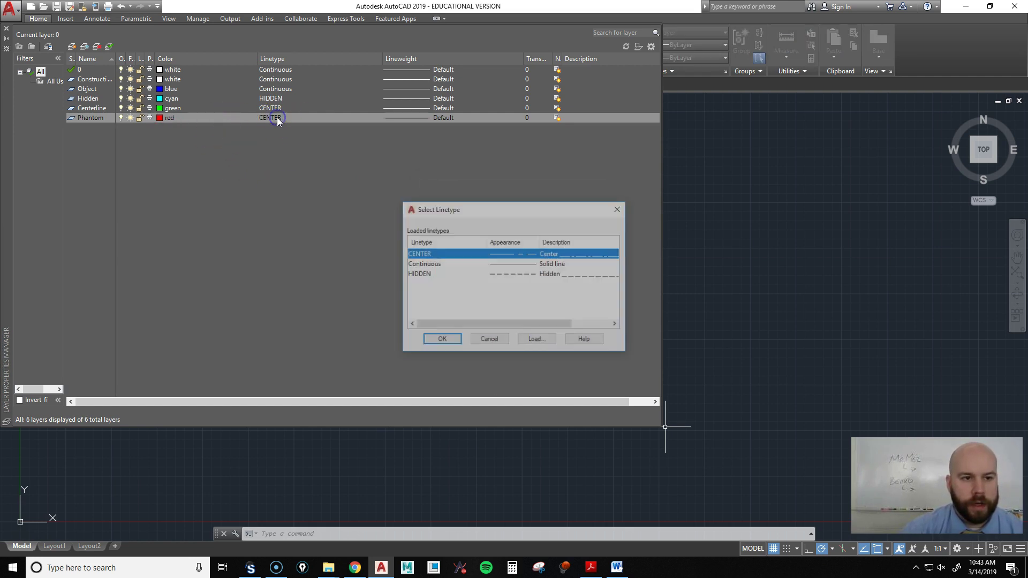
click(537, 340)
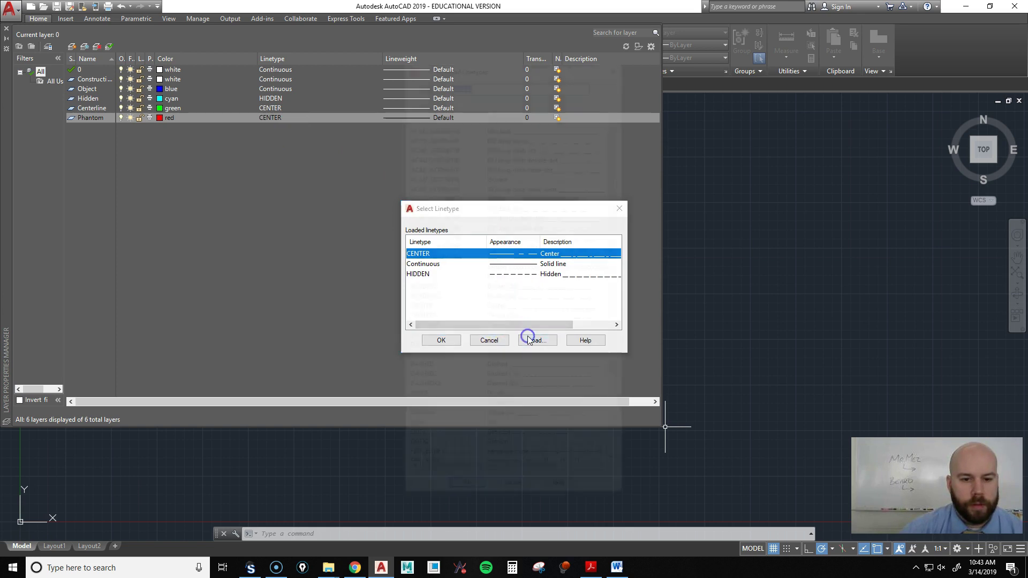
scroll(495, 323, down, 3)
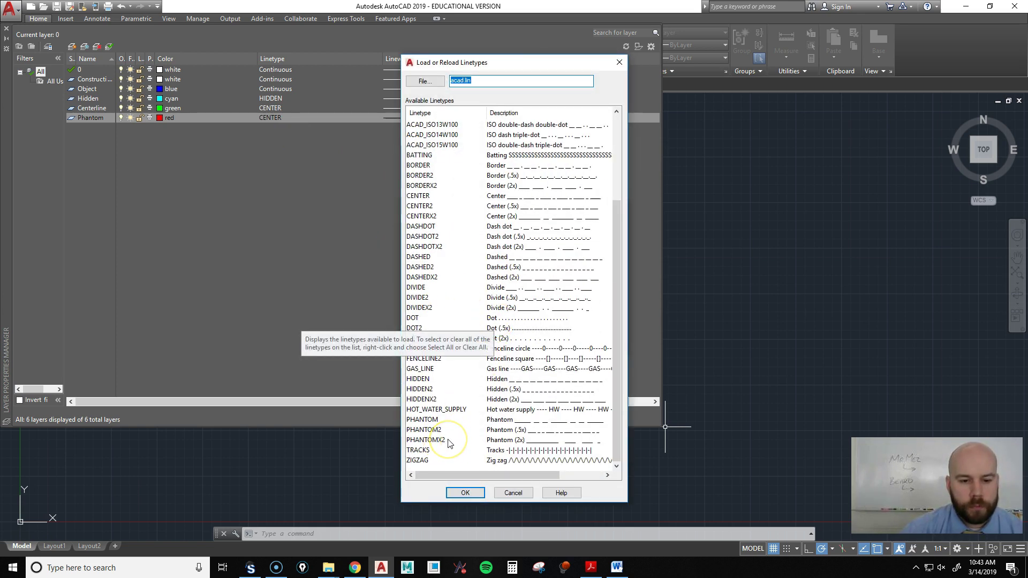
click(428, 421)
click(466, 493)
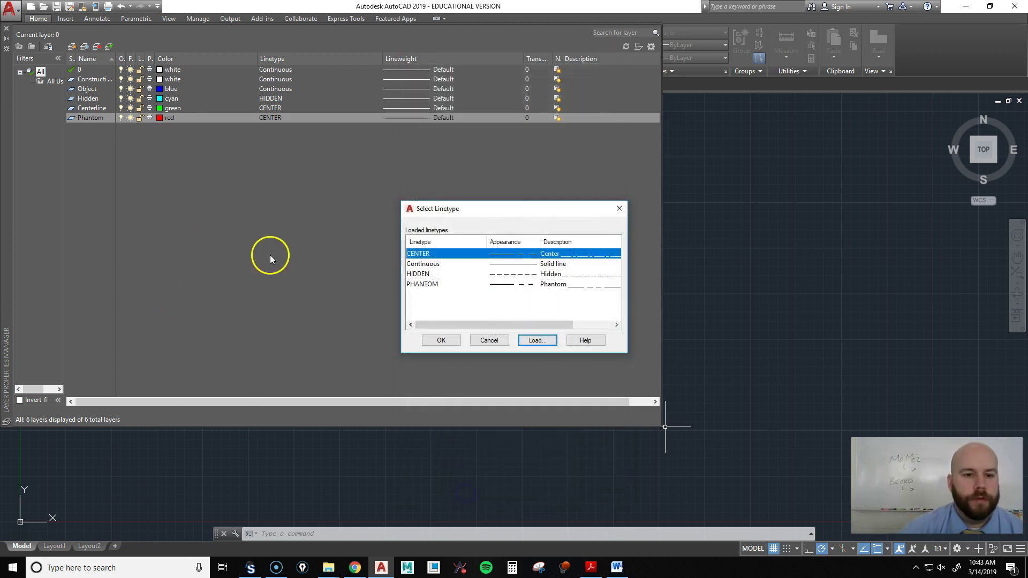
click(539, 284)
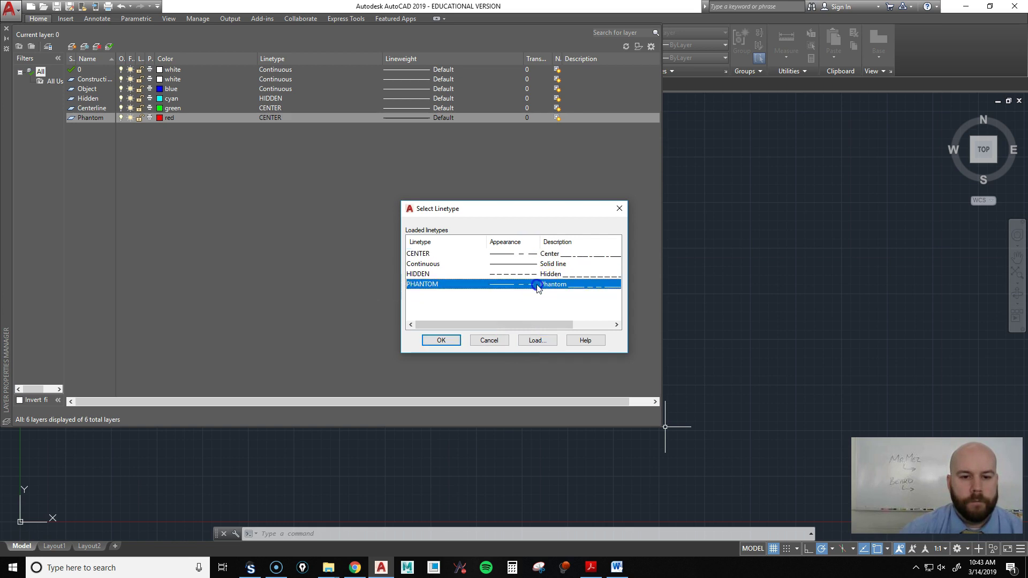
click(440, 340)
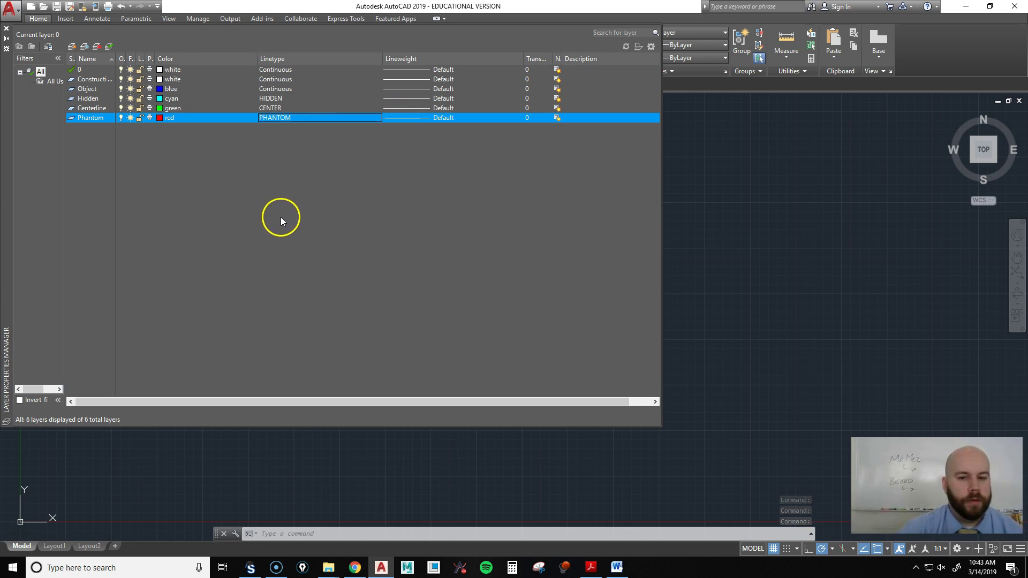
click(6, 29)
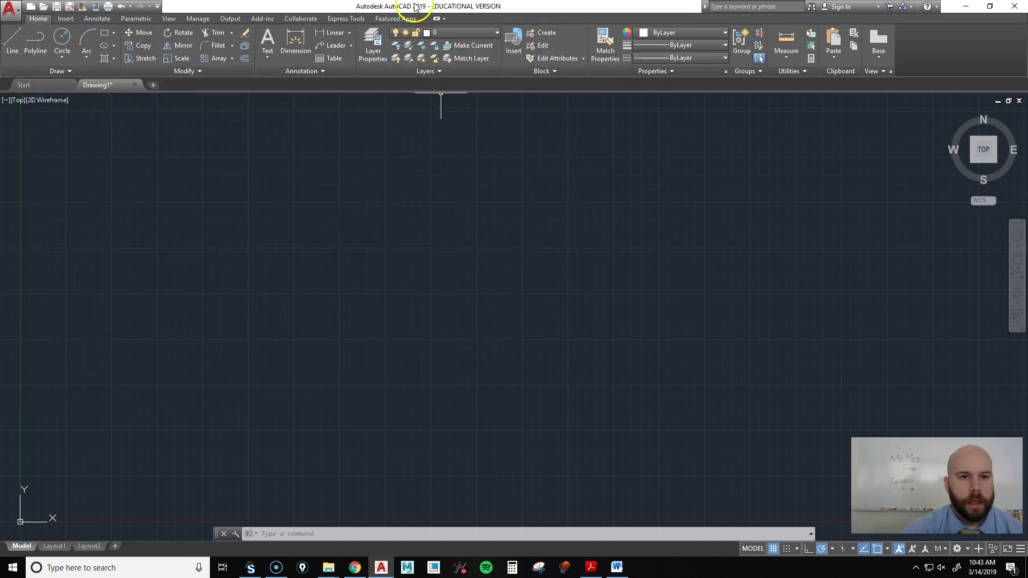
- Make Construction the current layer
click(458, 34)
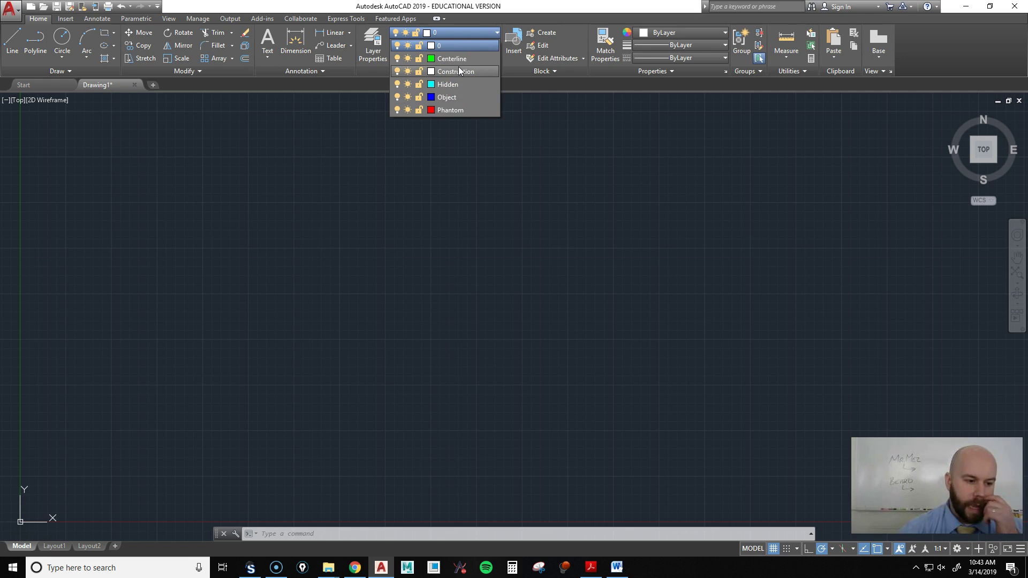
click(315, 298)
middle_drag(260, 373, 386, 289)
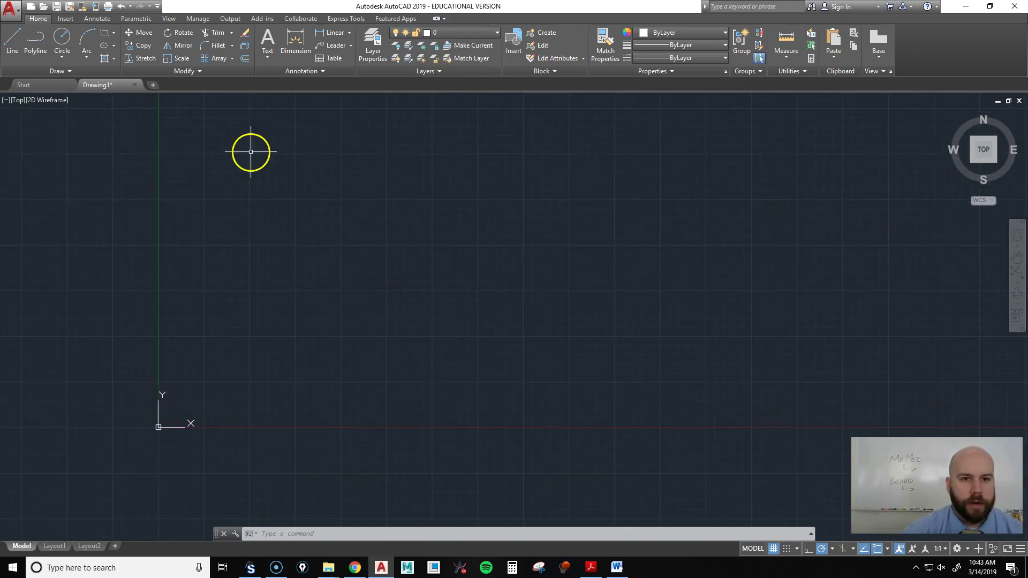
click(431, 33)
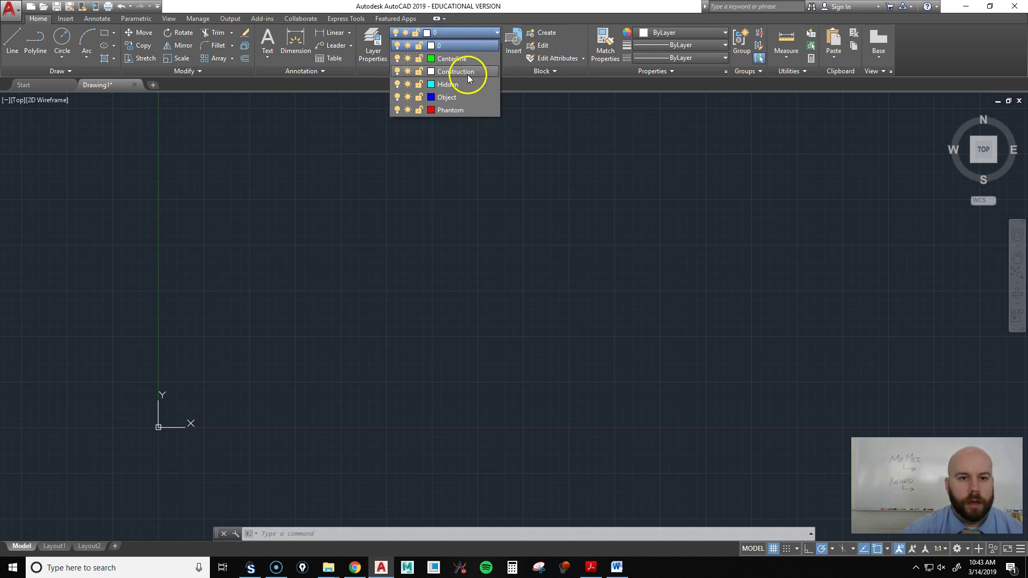
click(467, 72)
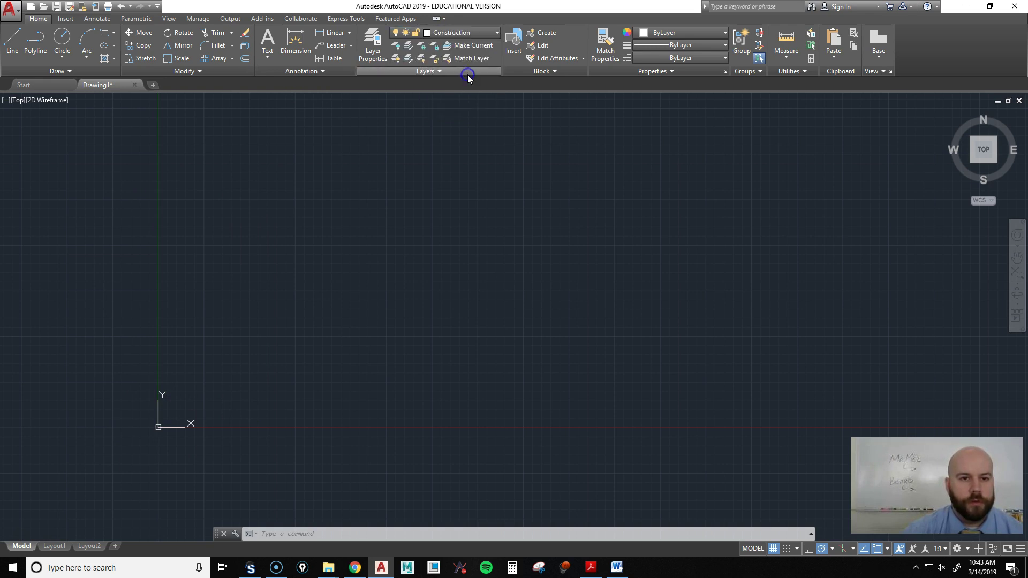
- Draw a horizontal construction line through the origin 0,0 with Ortho mode turned on
click(62, 71)
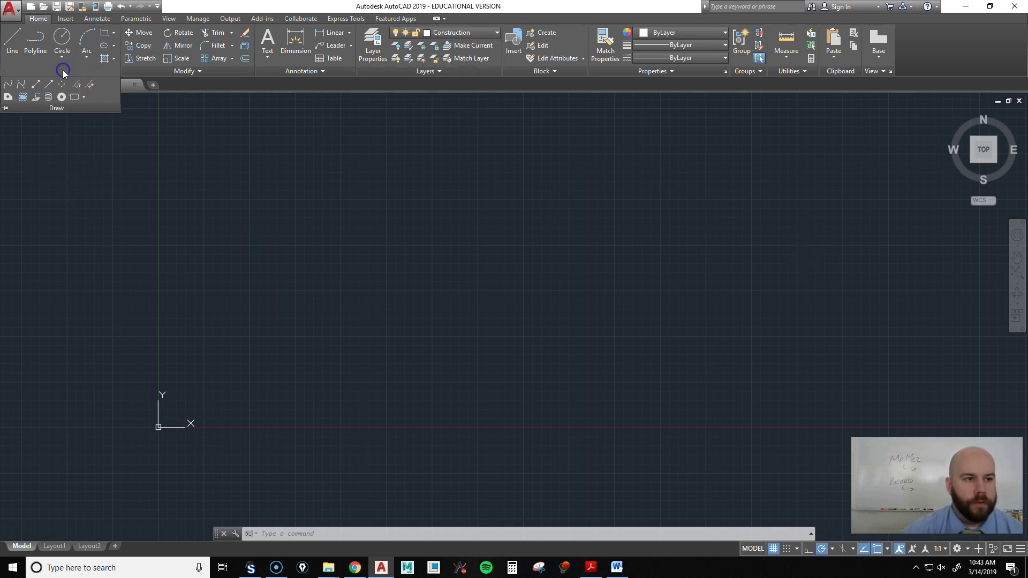
click(36, 87)
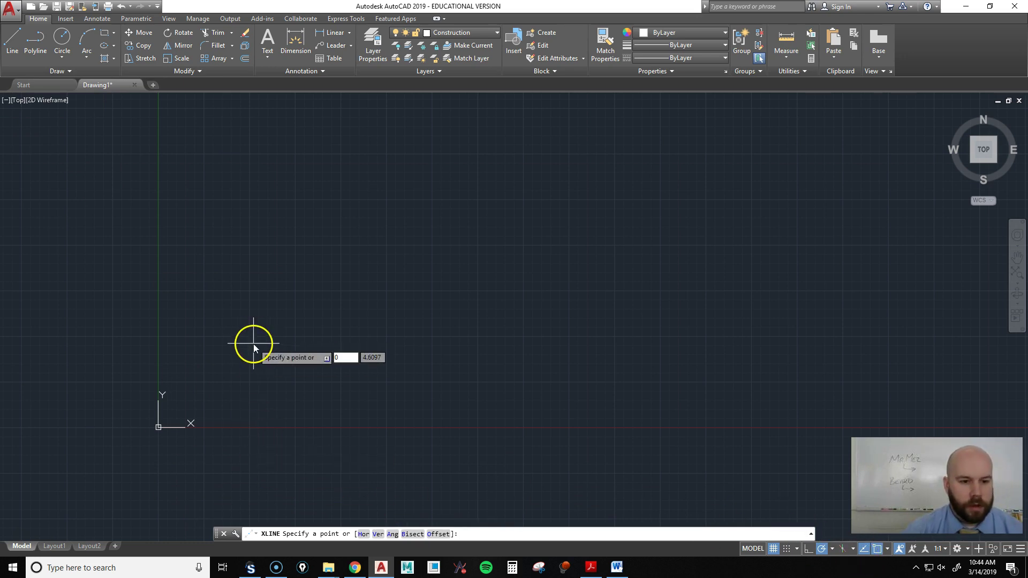
text(0,0)
key(Return)
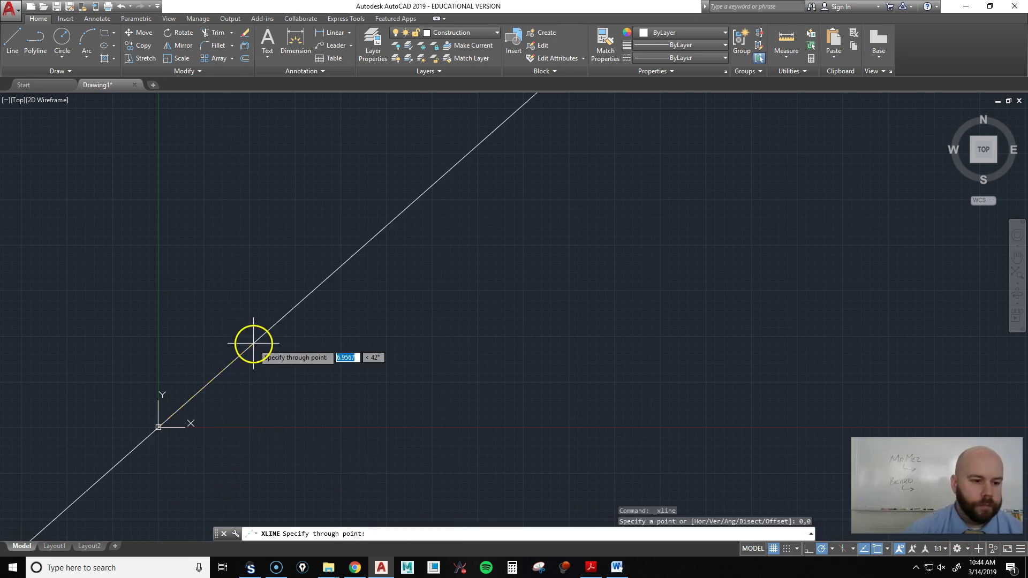
click(808, 551)
click(659, 421)
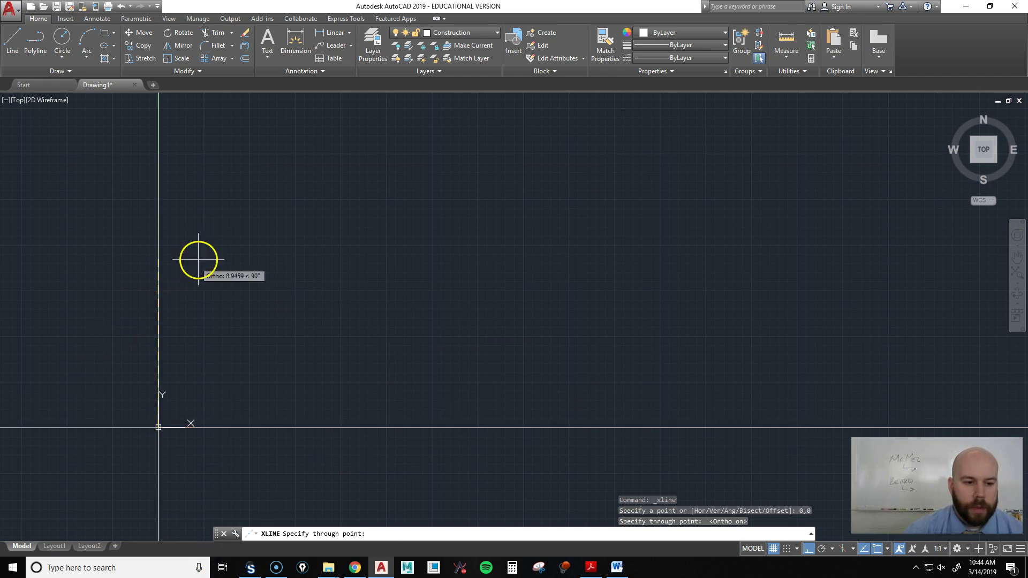
key(Return)
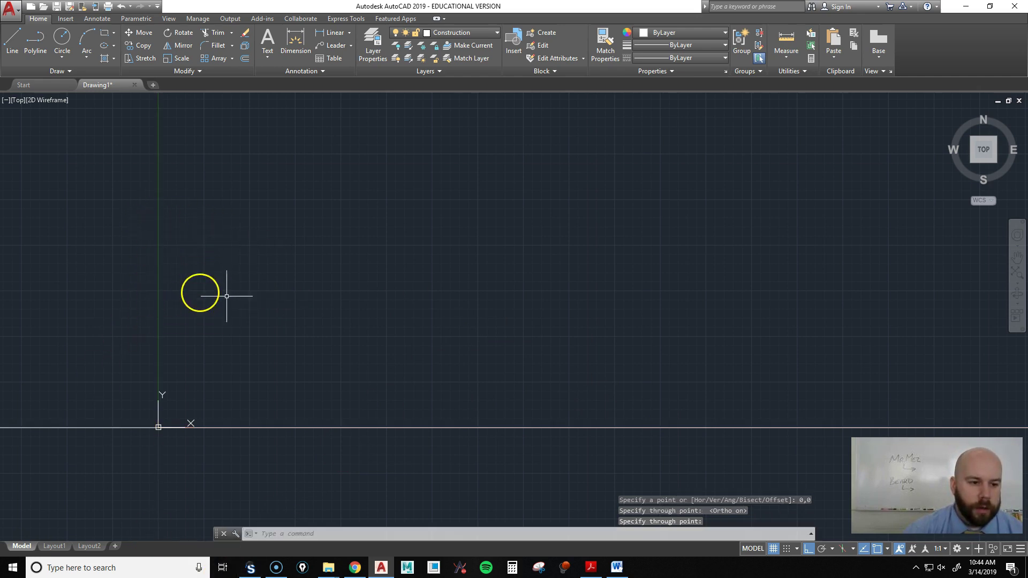
- Draw a vertical construction line through the origin 0,0 and turn Ortho mode off
key(Return)
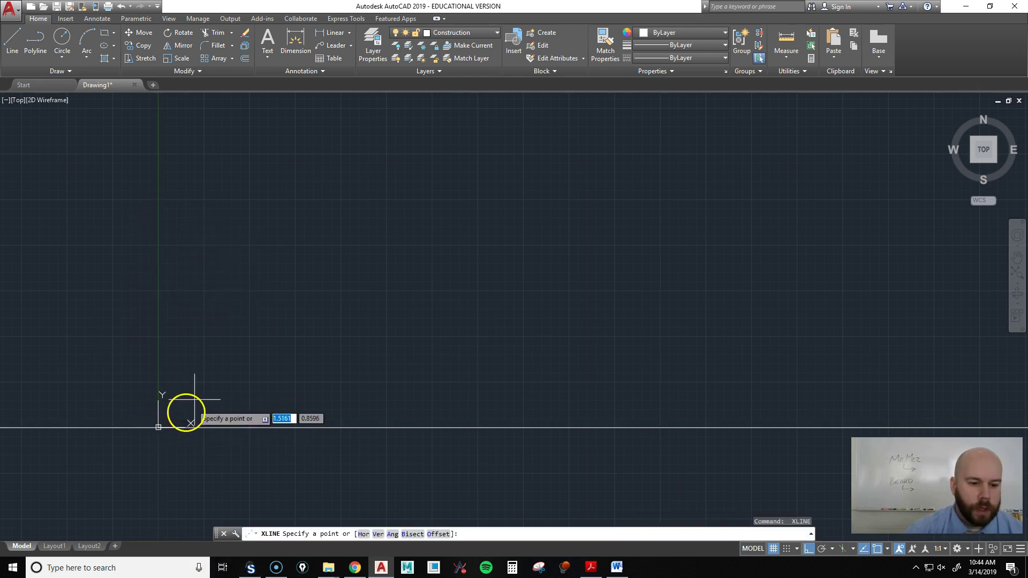
text(0,0)
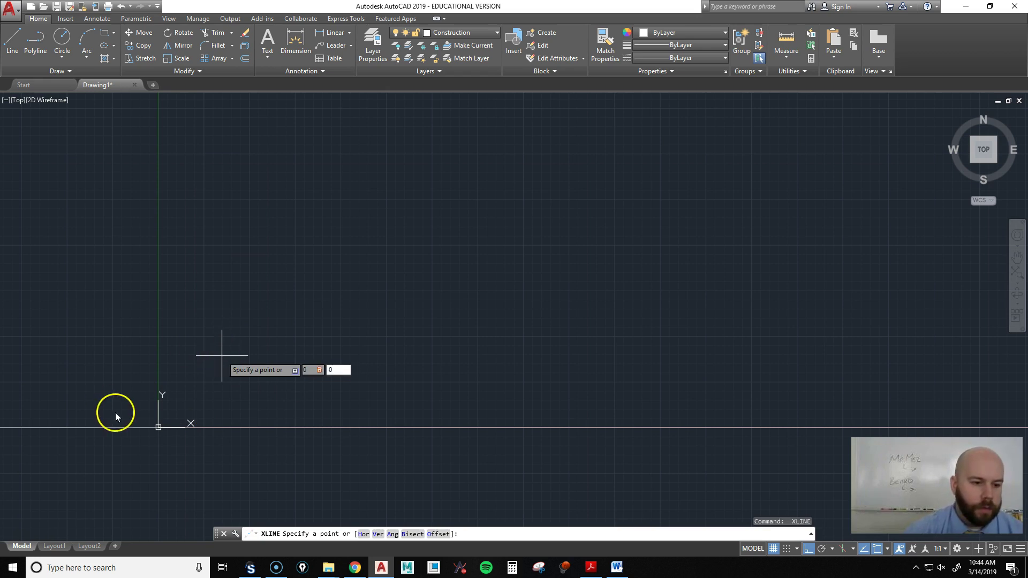
key(Return)
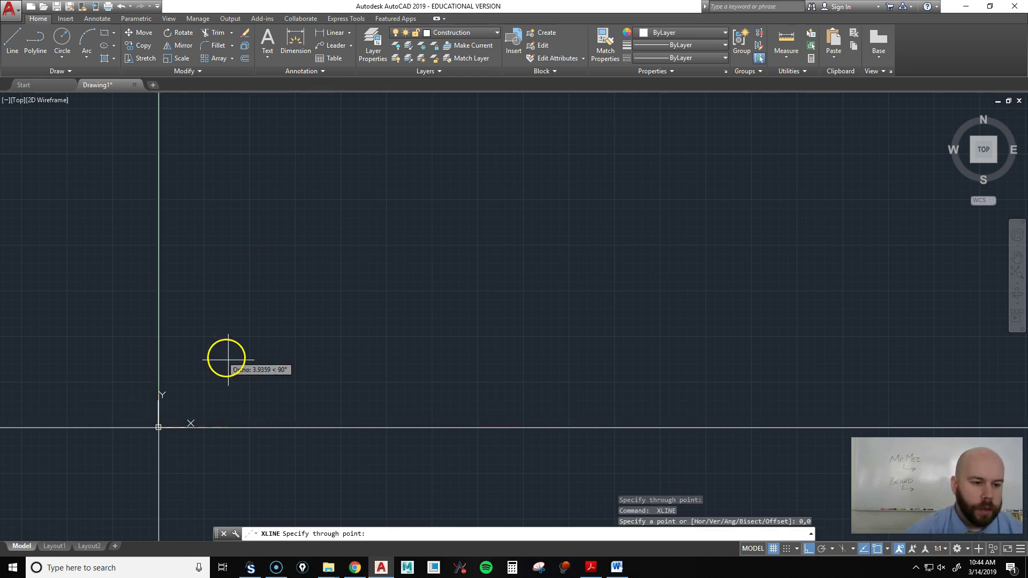
click(198, 211)
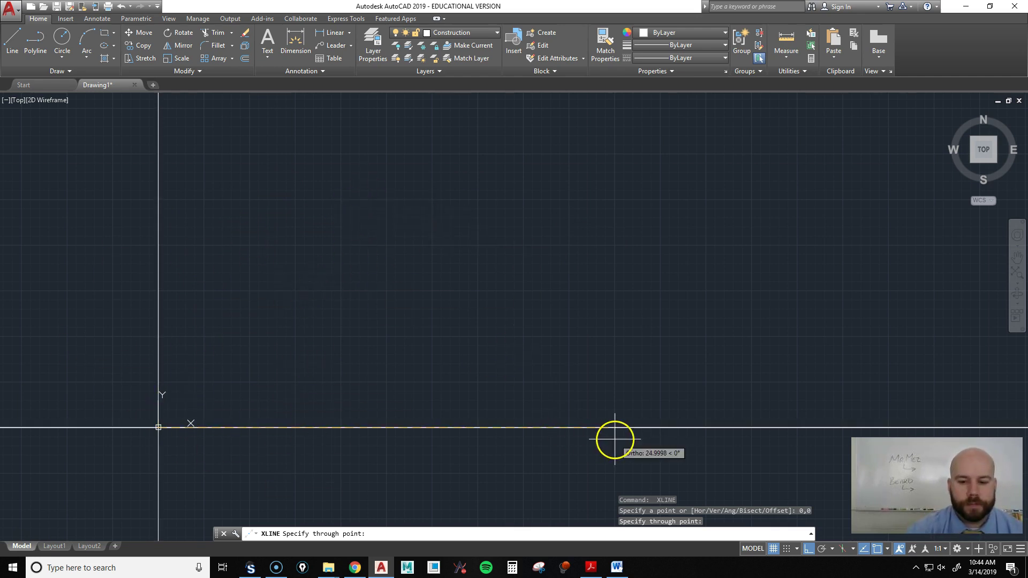
click(808, 548)
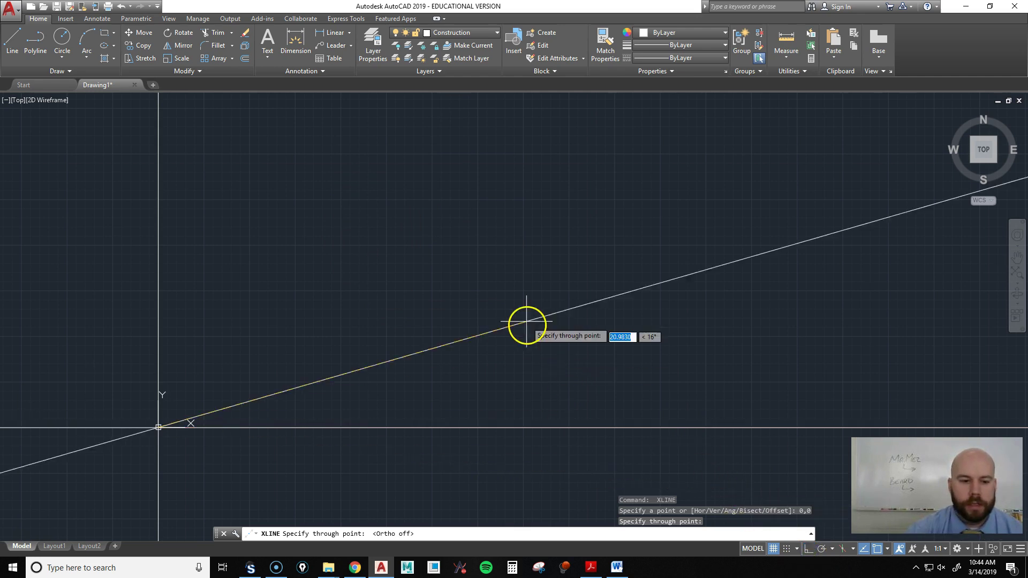
key(Escape)
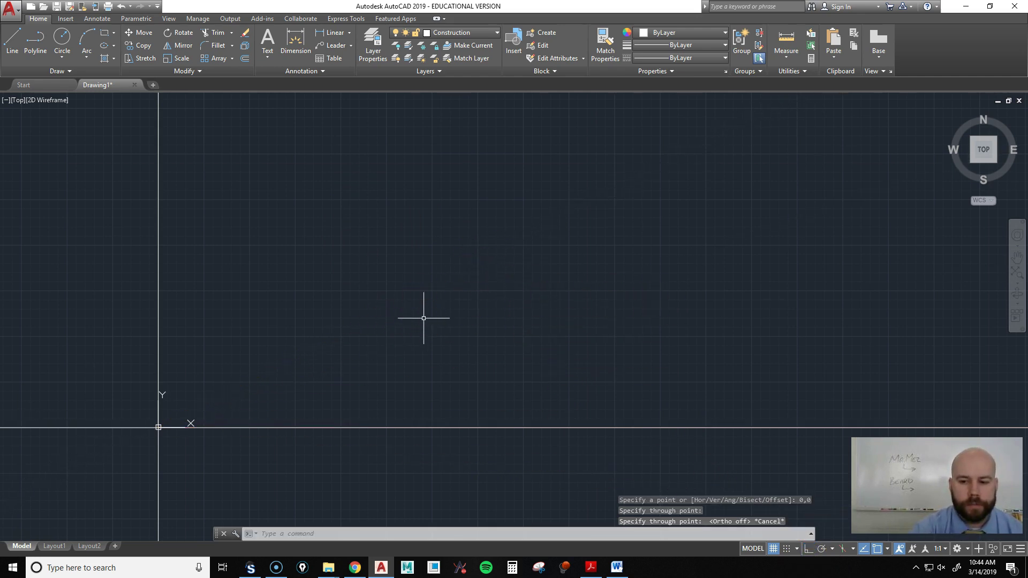
- Offset the vertical construction line 1 unit to the right and the horizontal construction line 1 unit upward
text(O)
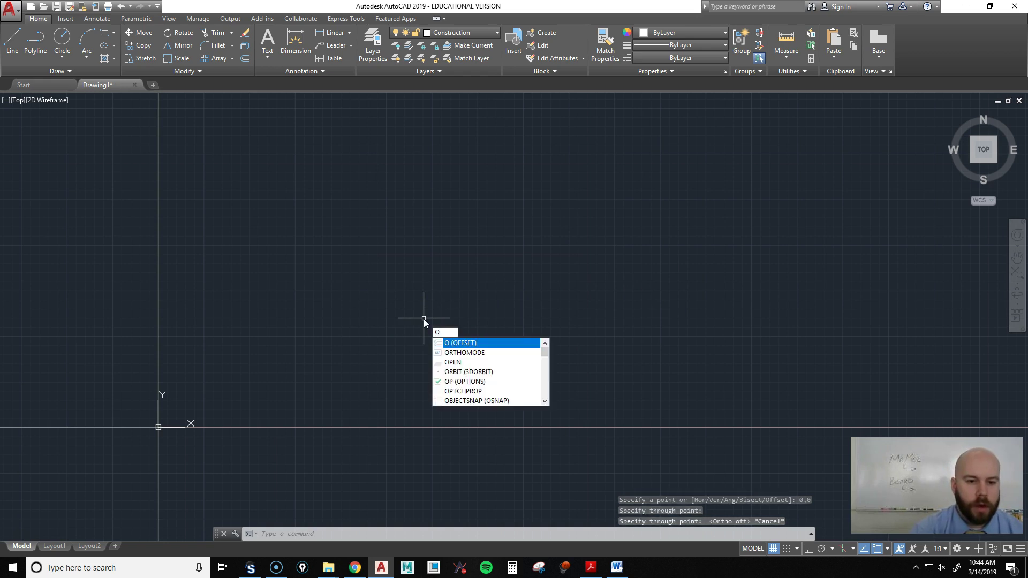
key(Return)
click(306, 331)
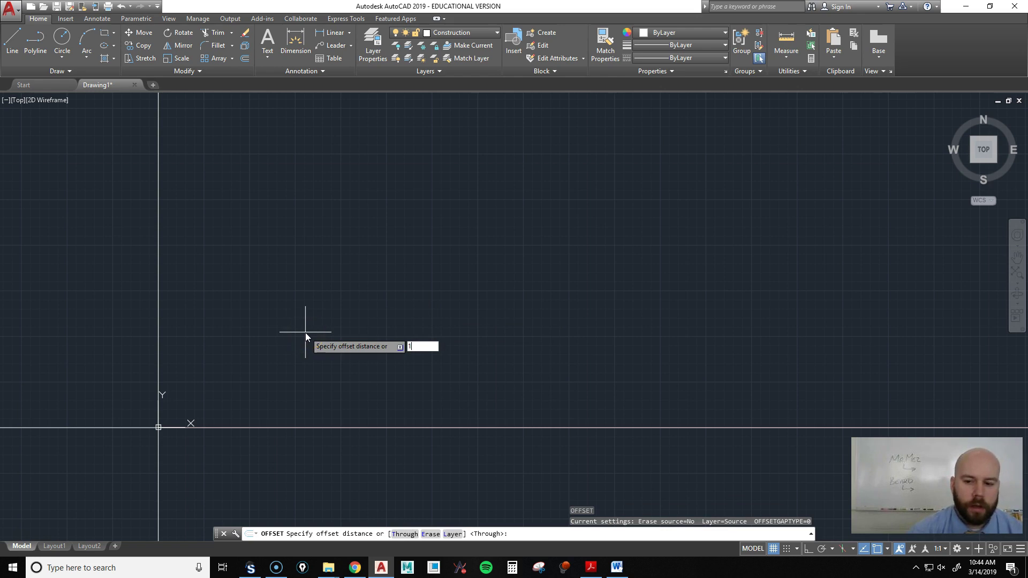
key(Return)
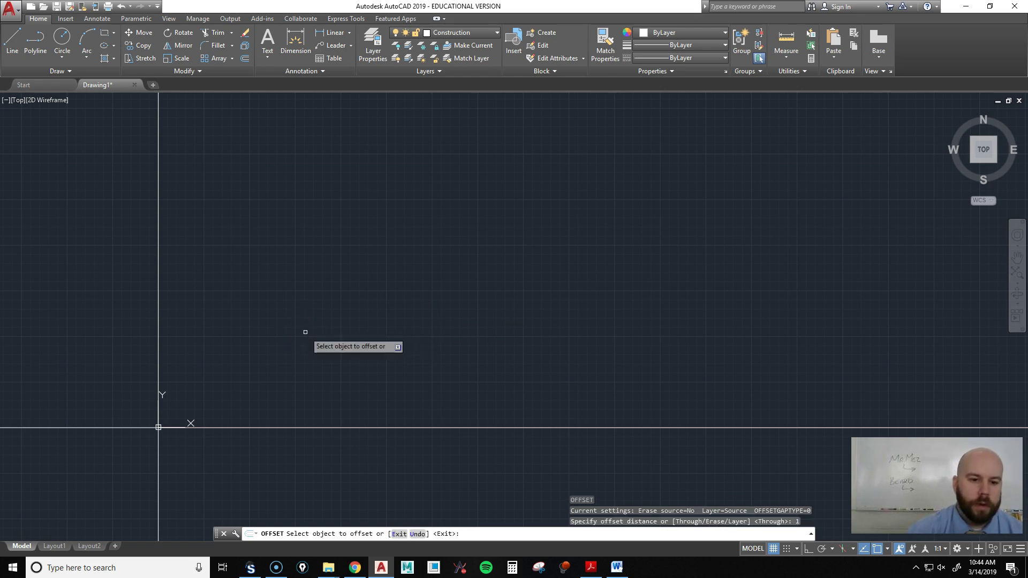
click(158, 329)
click(268, 321)
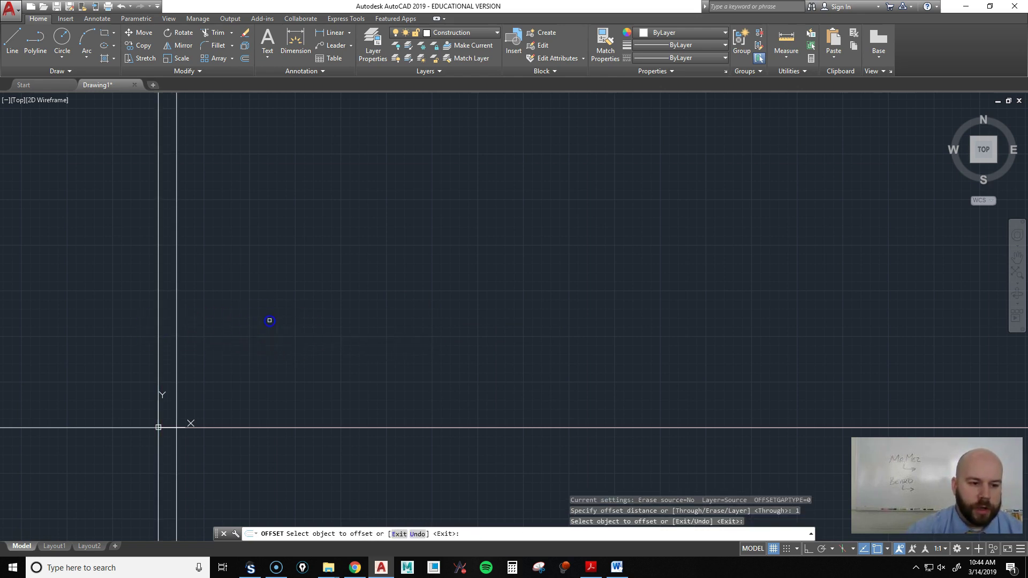
click(252, 431)
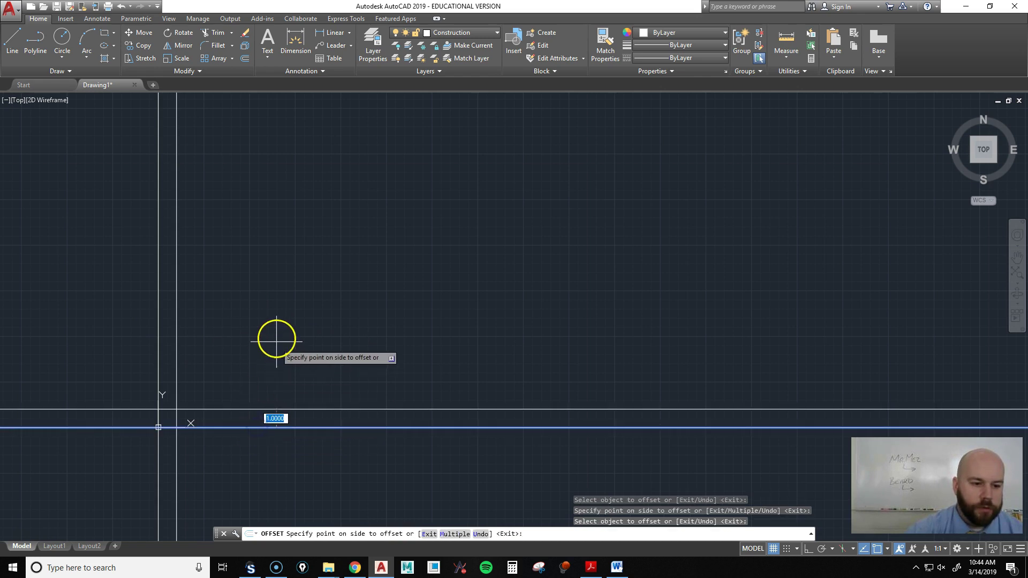
click(276, 289)
- Draw a closed square of lines on the Object layer through the four intersections of the construction lines, starting at the square's upper-left corner
middle_drag(268, 358, 385, 243)
scroll(298, 301, up, 4)
scroll(298, 301, up, 4)
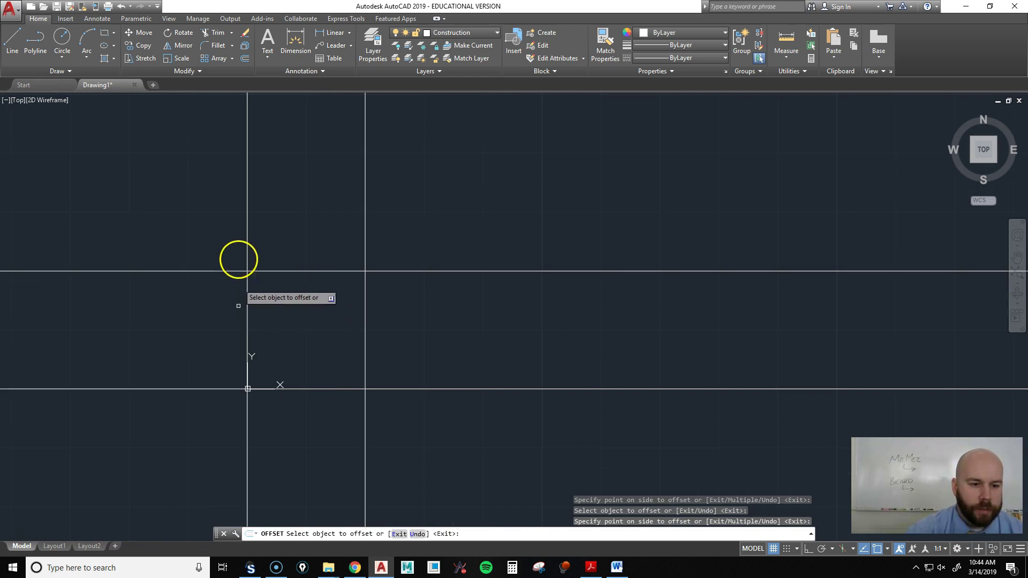
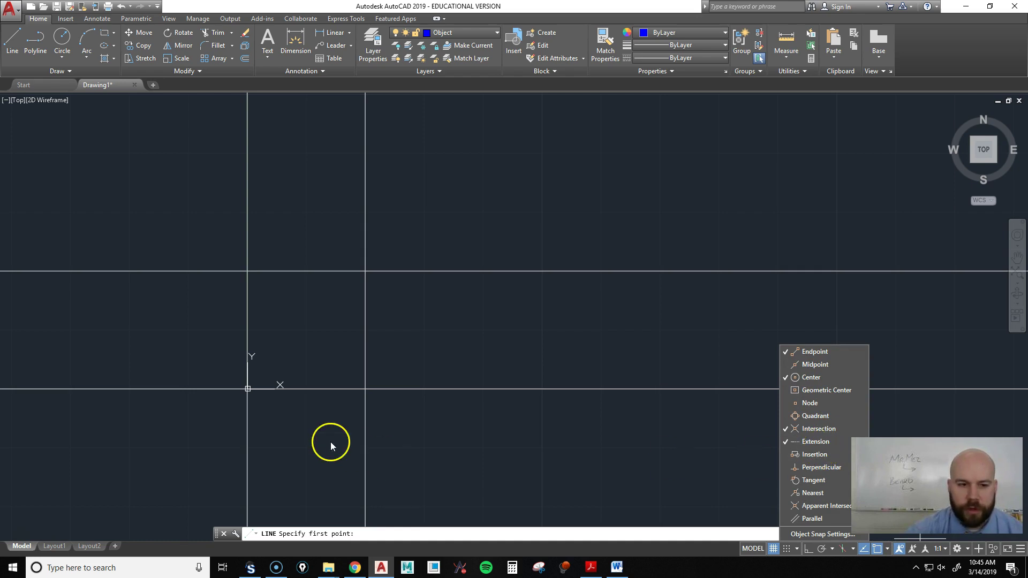
click(247, 270)
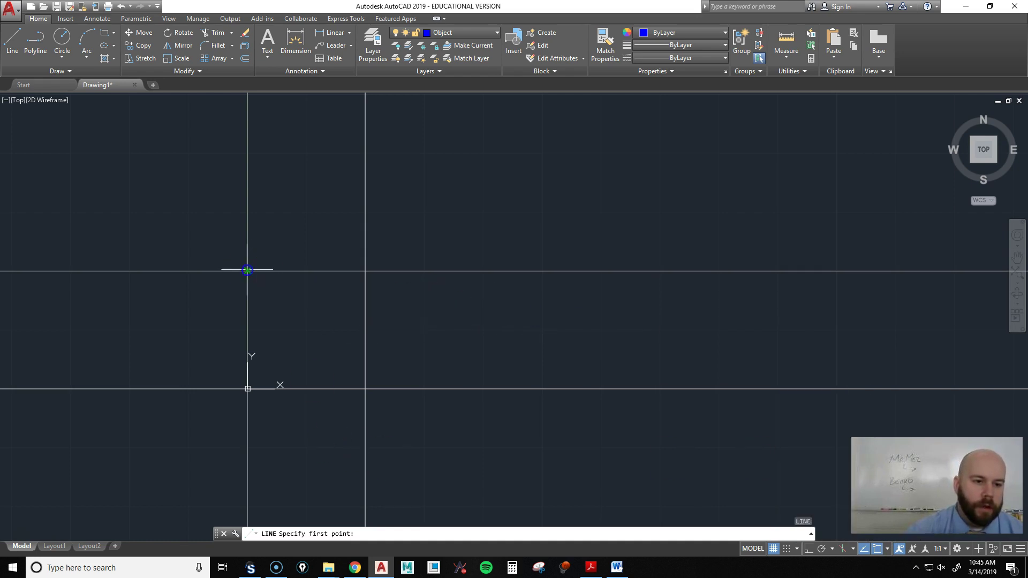
click(248, 389)
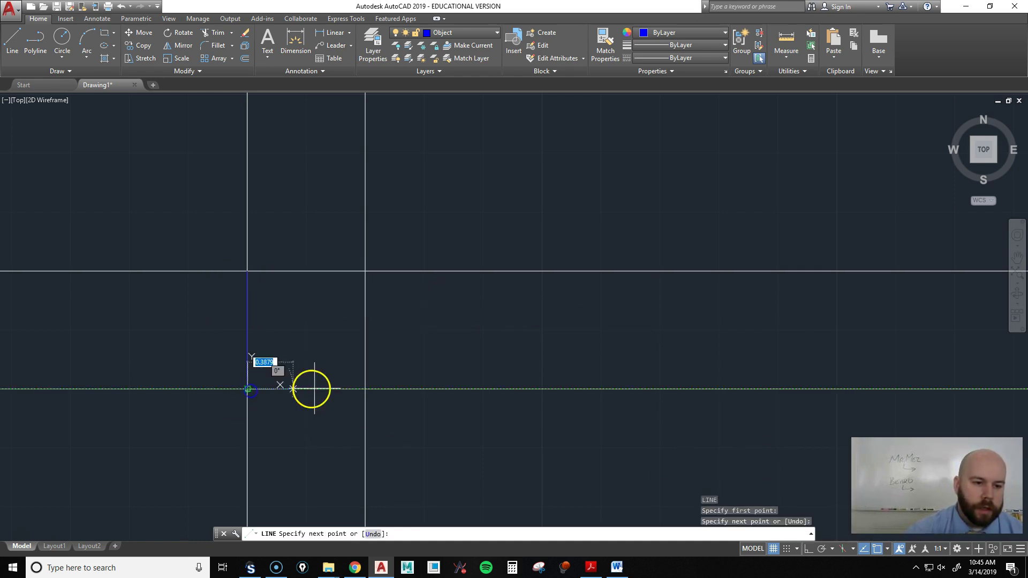
click(365, 388)
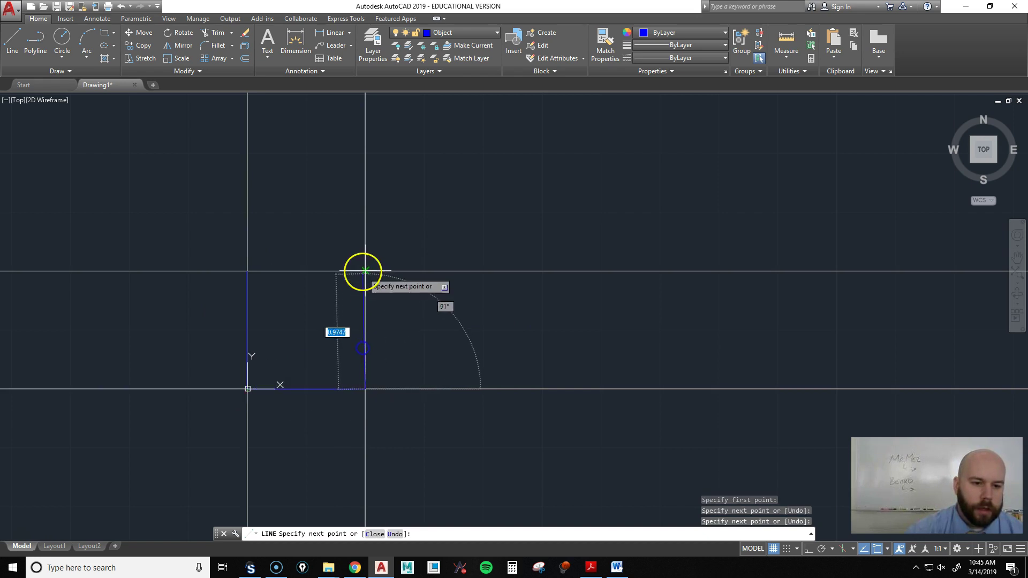
click(365, 271)
click(247, 271)
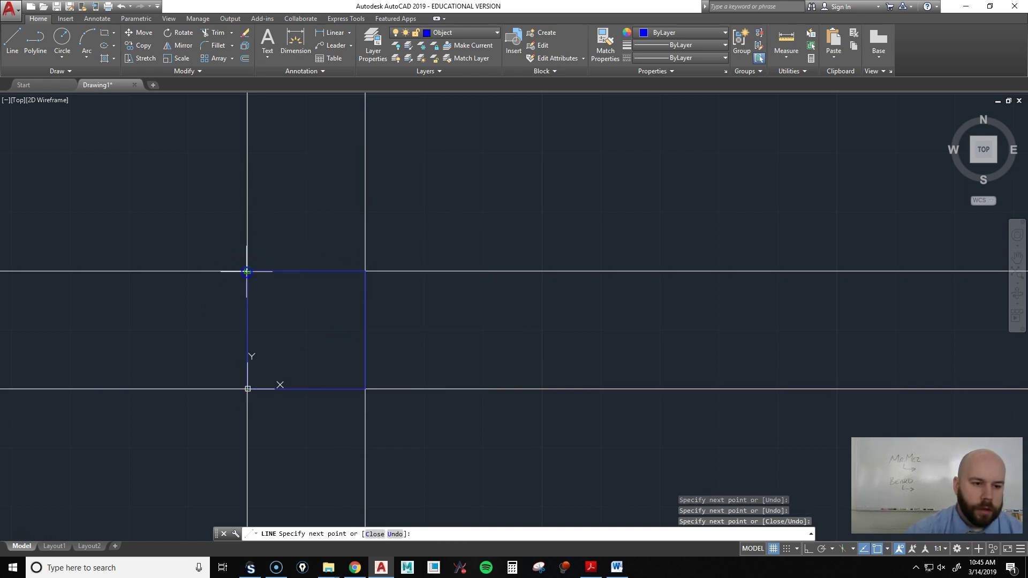
key(Return)
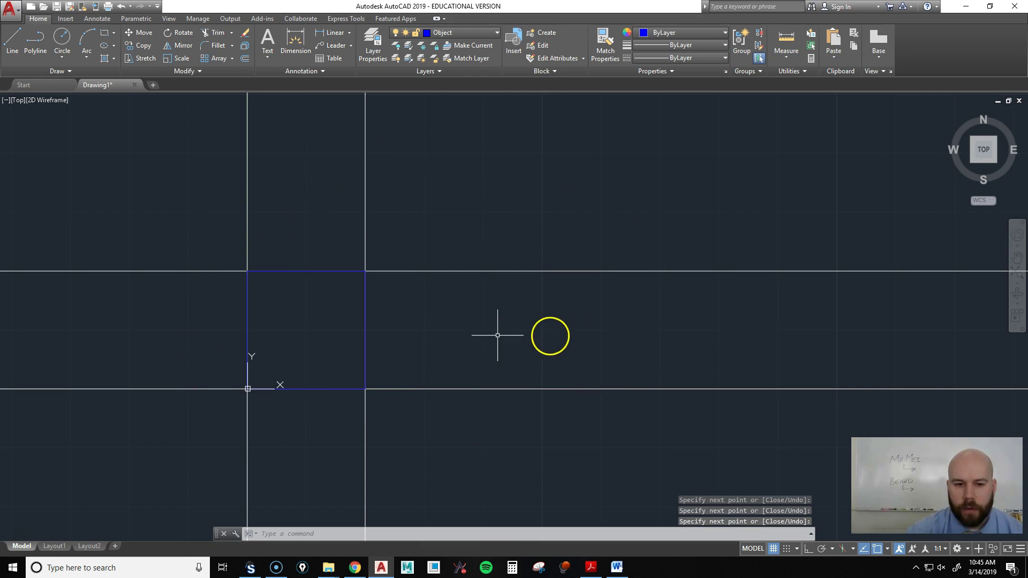
middle_drag(517, 364, 594, 362)
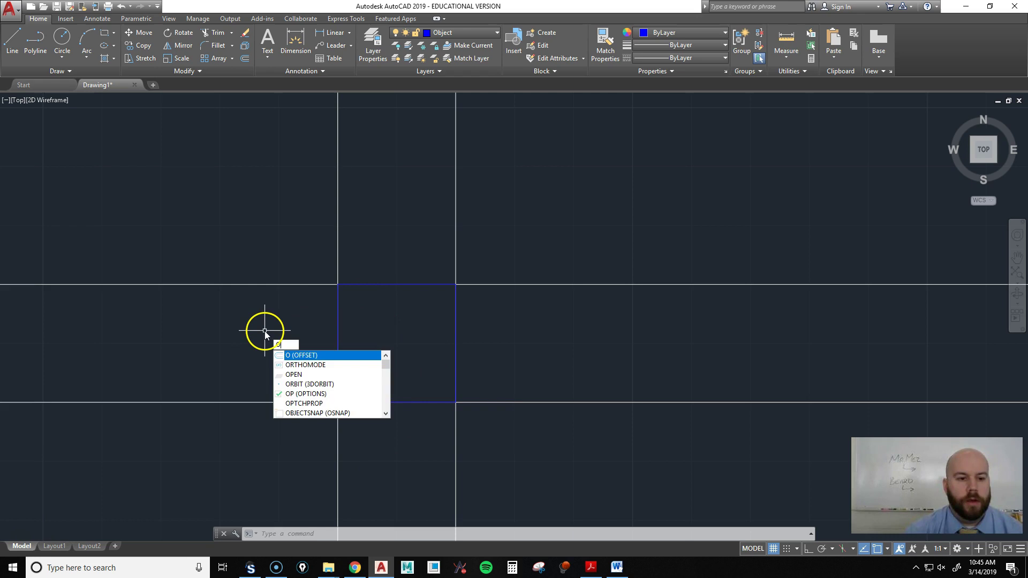
- On the Construction layer, offset the left vertical construction line 0.5 to the right and the bottom horizontal one 0.5 upward
key(Return)
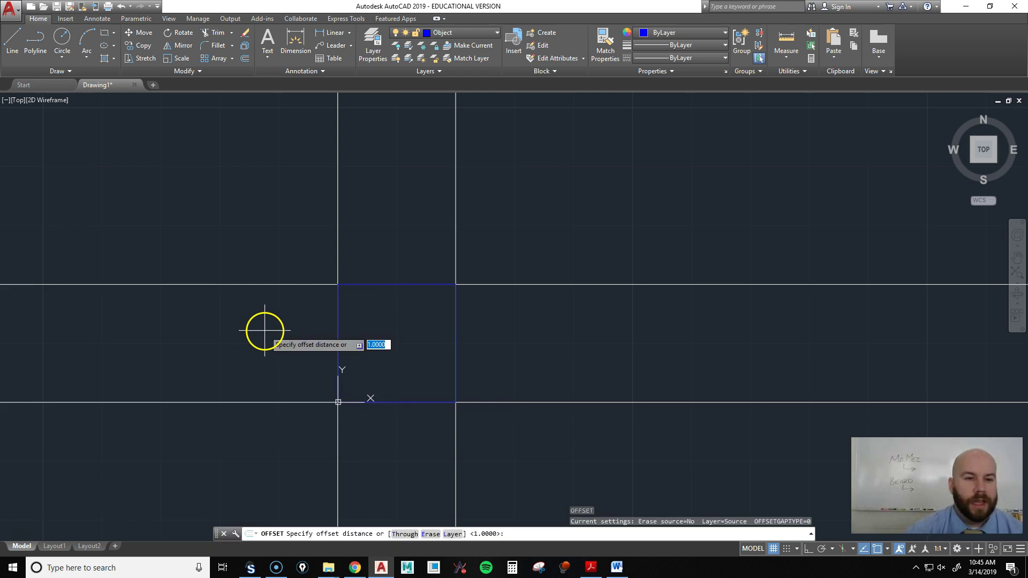
click(457, 34)
click(456, 72)
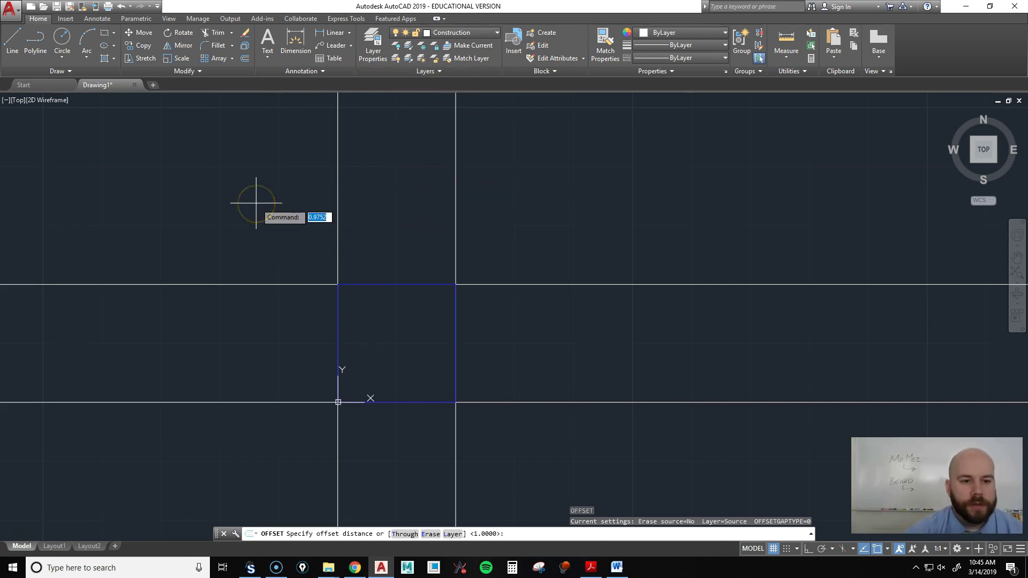
text(5)
key(Return)
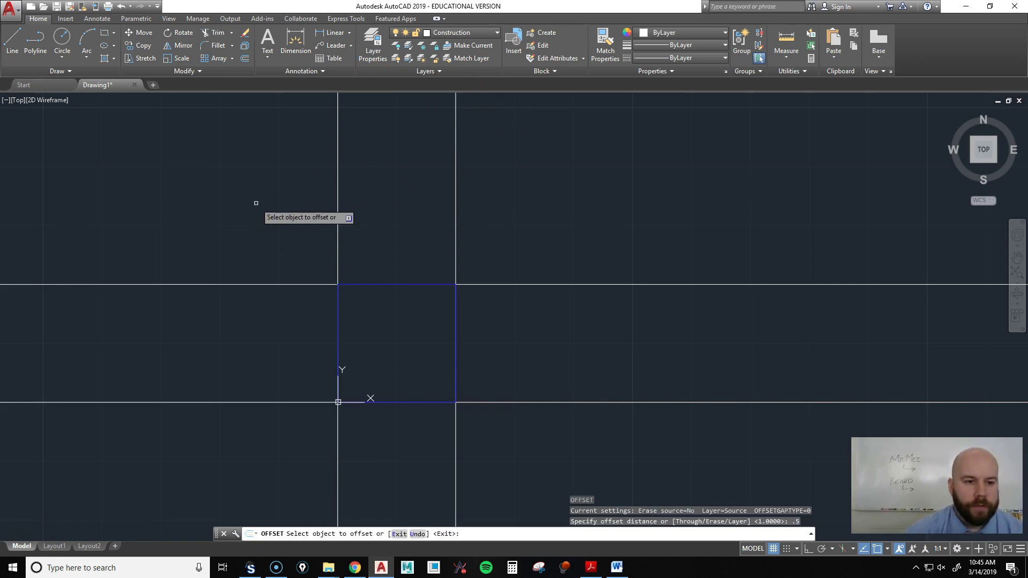
click(337, 184)
click(388, 185)
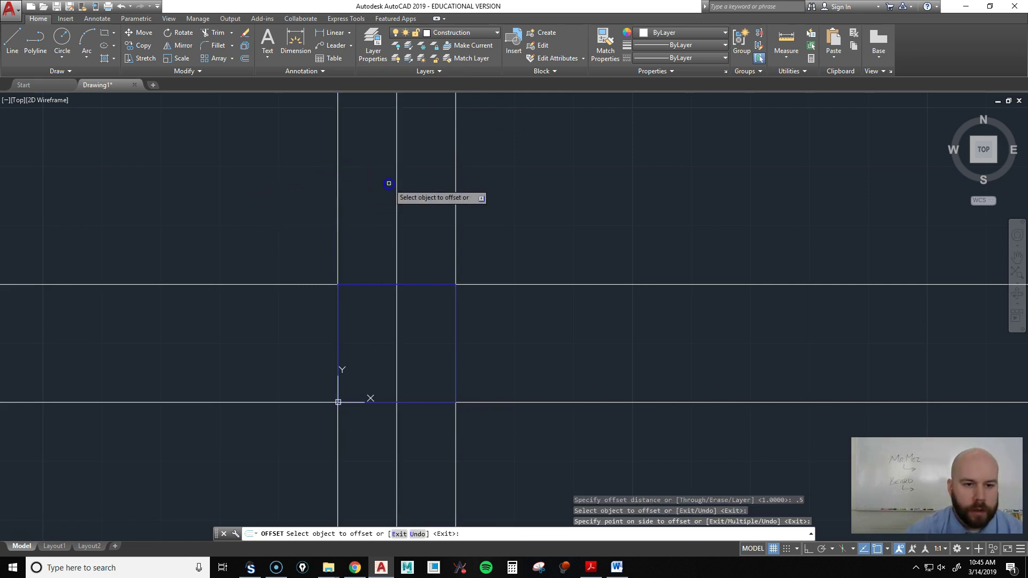
click(504, 402)
click(512, 325)
key(Return)
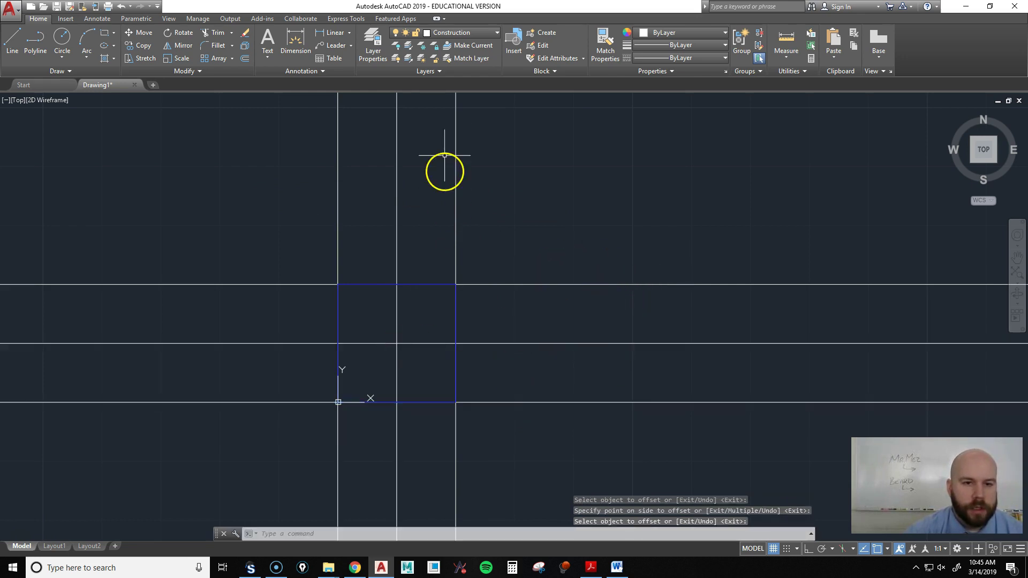
- Draw a circle of radius 0.25 on the Object layer, centered on the construction line intersection in the middle of the square
click(462, 34)
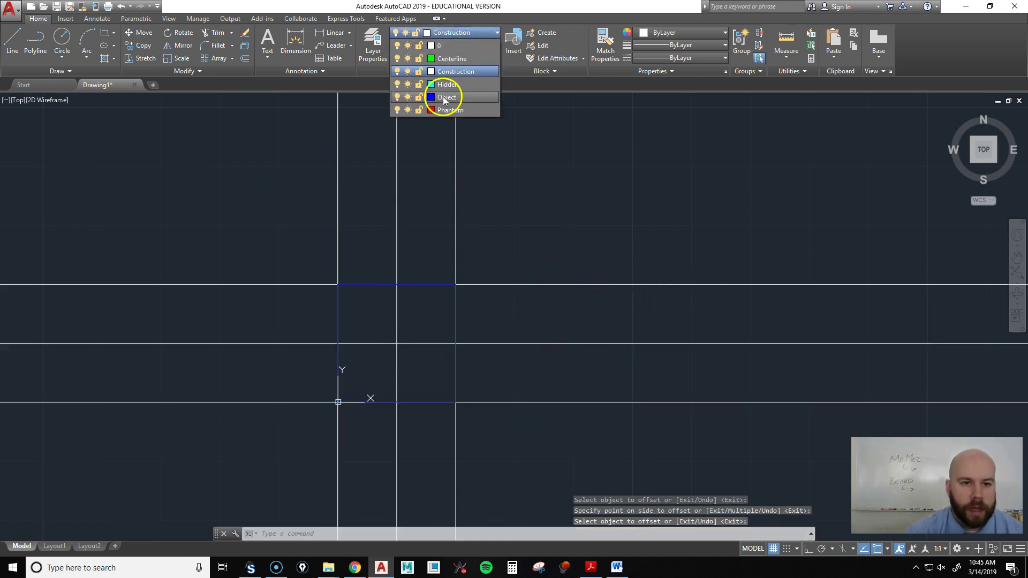
click(442, 96)
key(Return)
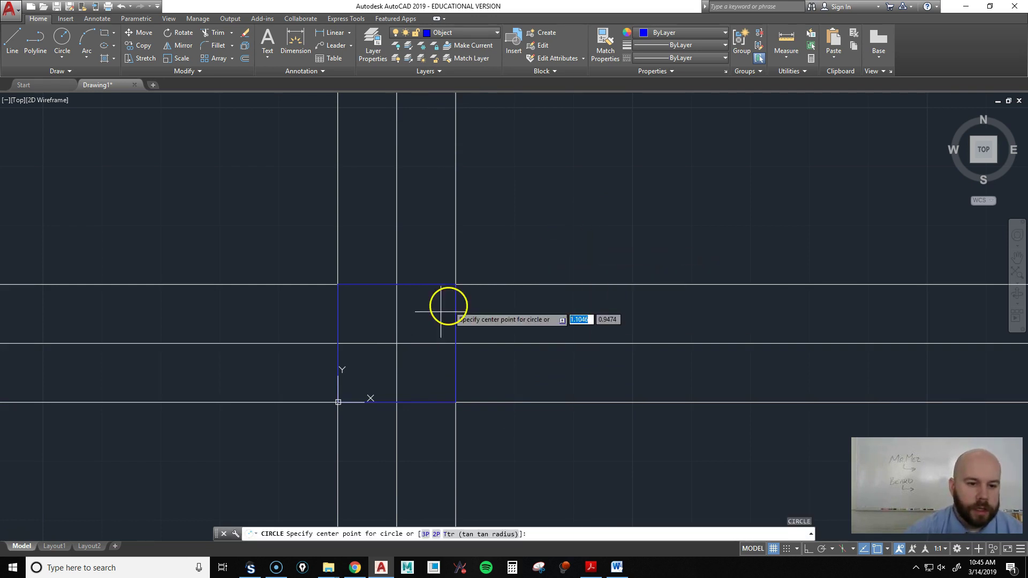
click(397, 345)
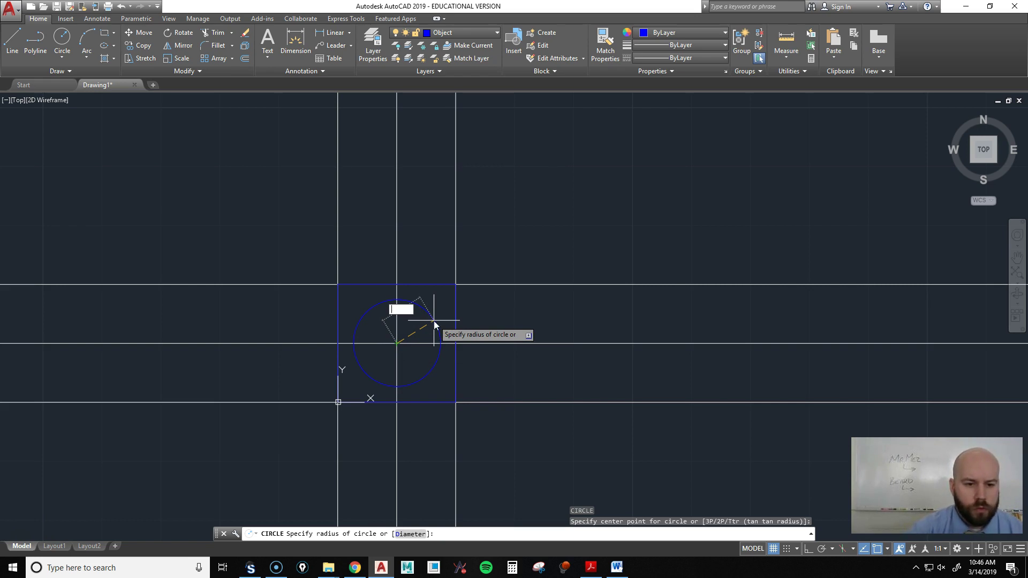
text(.25)
key(Return)
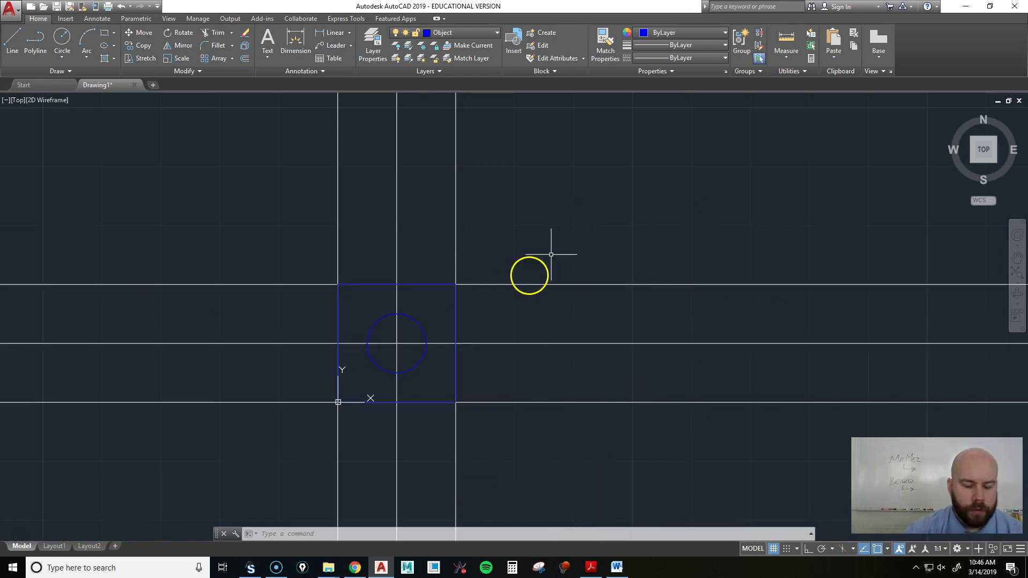
- On the Construction layer, offset the vertical line at the square's right side 1 unit right, and offset that copy 1 unit right again
click(441, 31)
click(459, 70)
text(o)
key(Return)
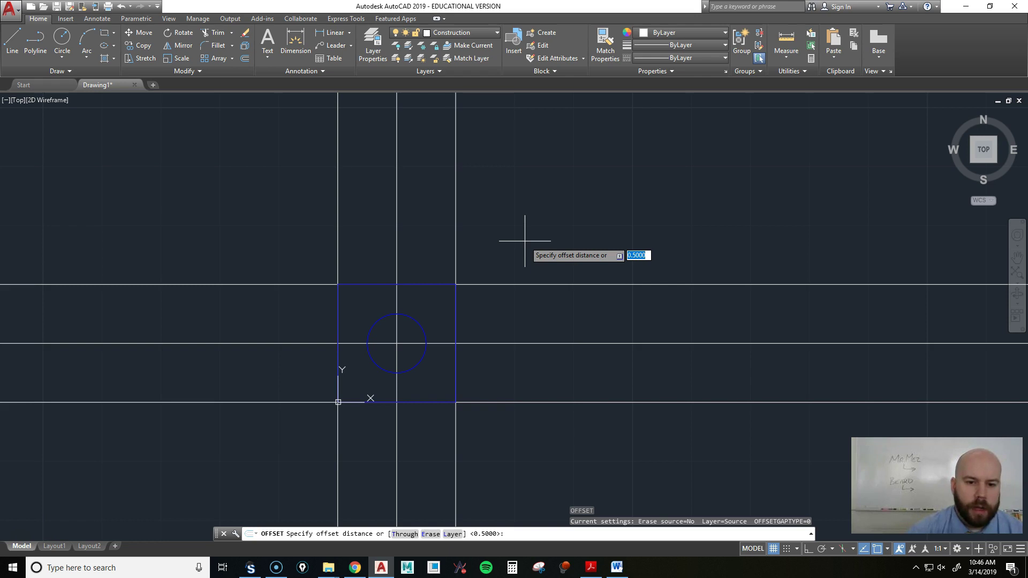
key(Return)
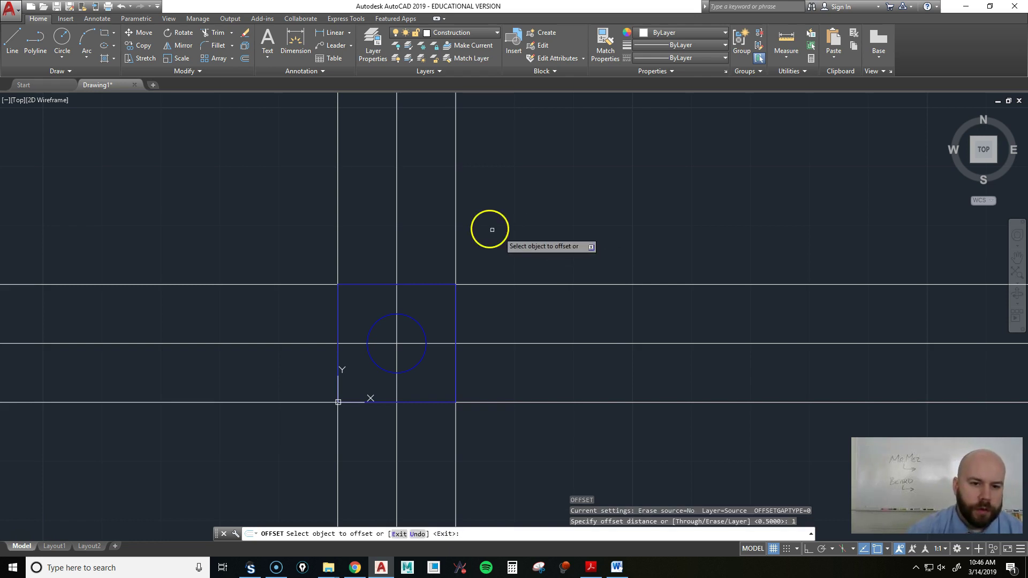
click(455, 225)
click(629, 220)
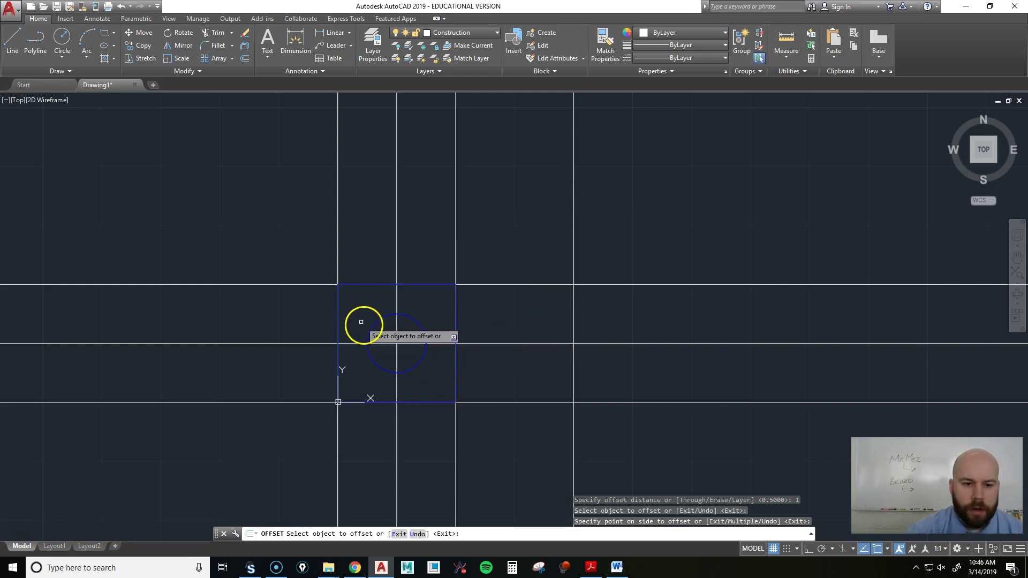
click(574, 209)
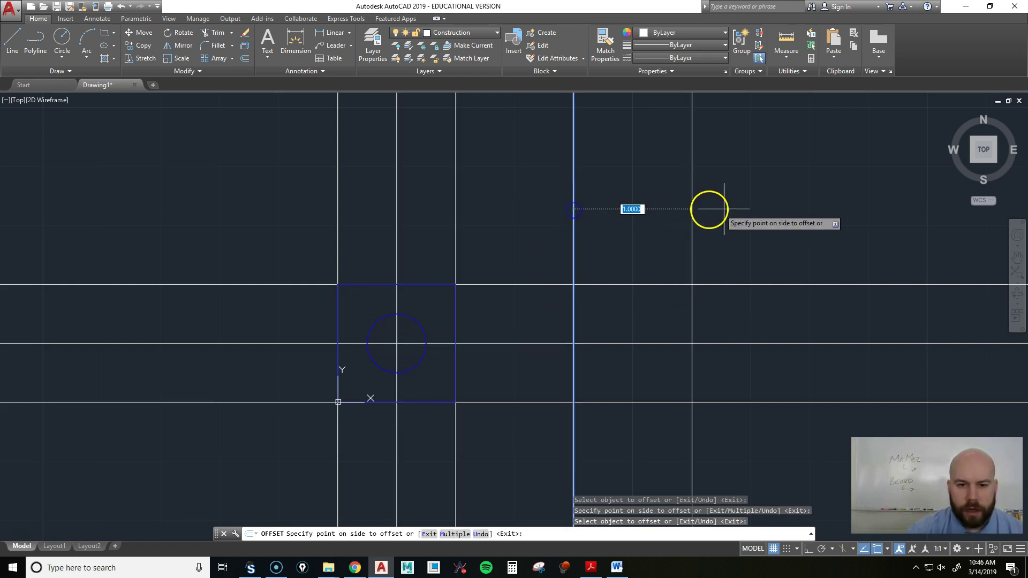
click(764, 210)
key(Return)
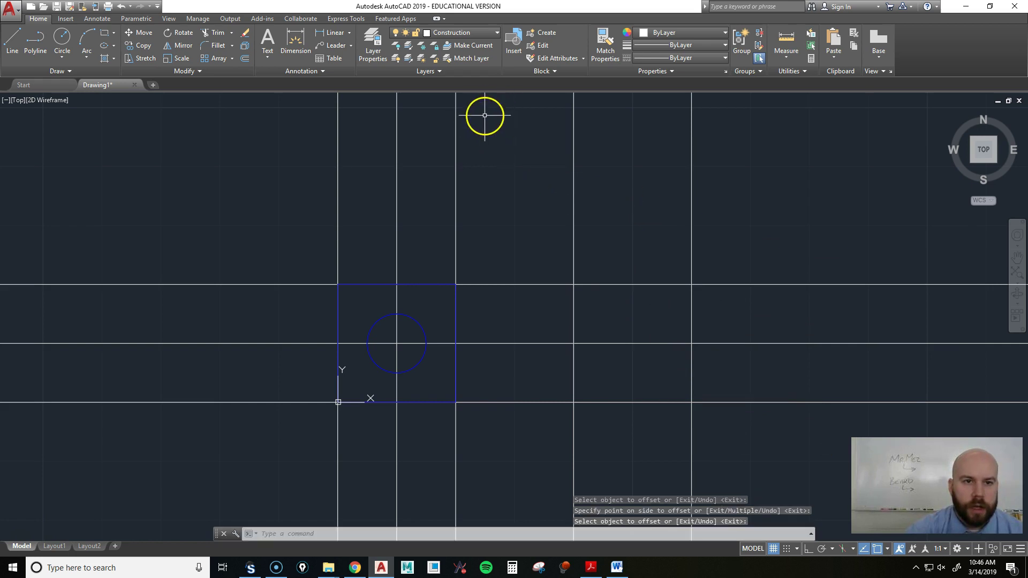
- Draw a horizontal construction line through the top of the circle on the Construction layer
click(438, 33)
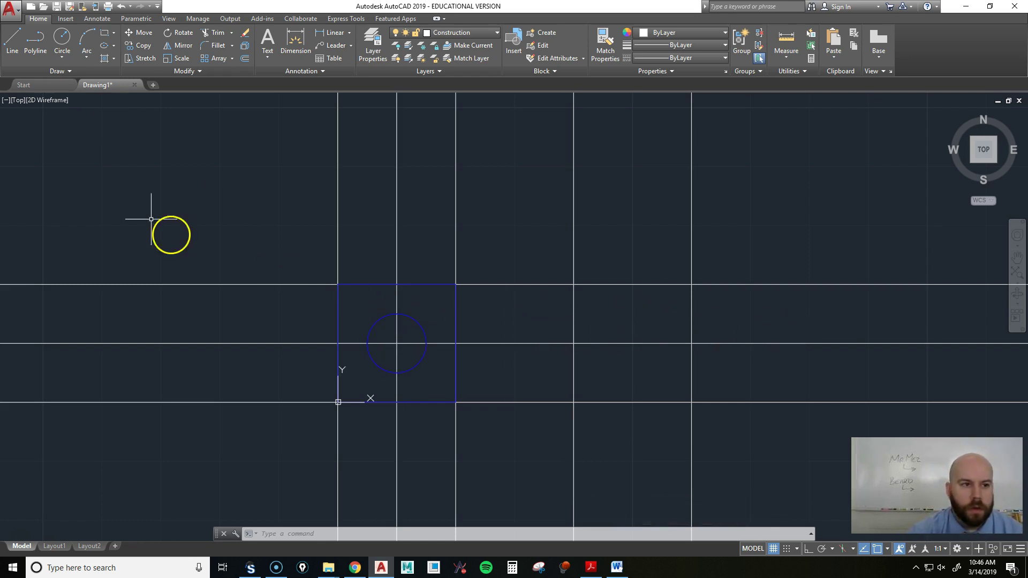
click(57, 71)
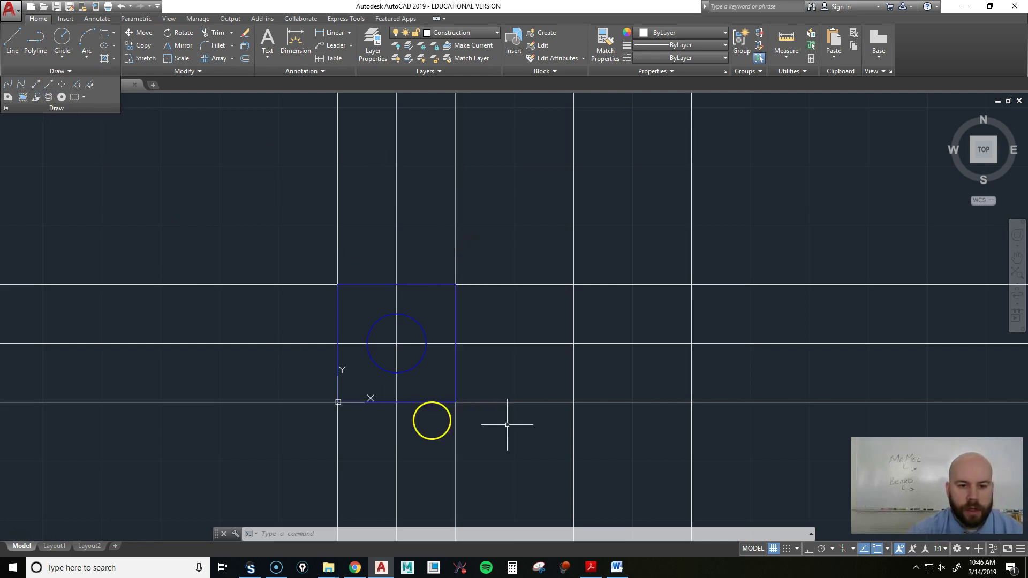
click(61, 71)
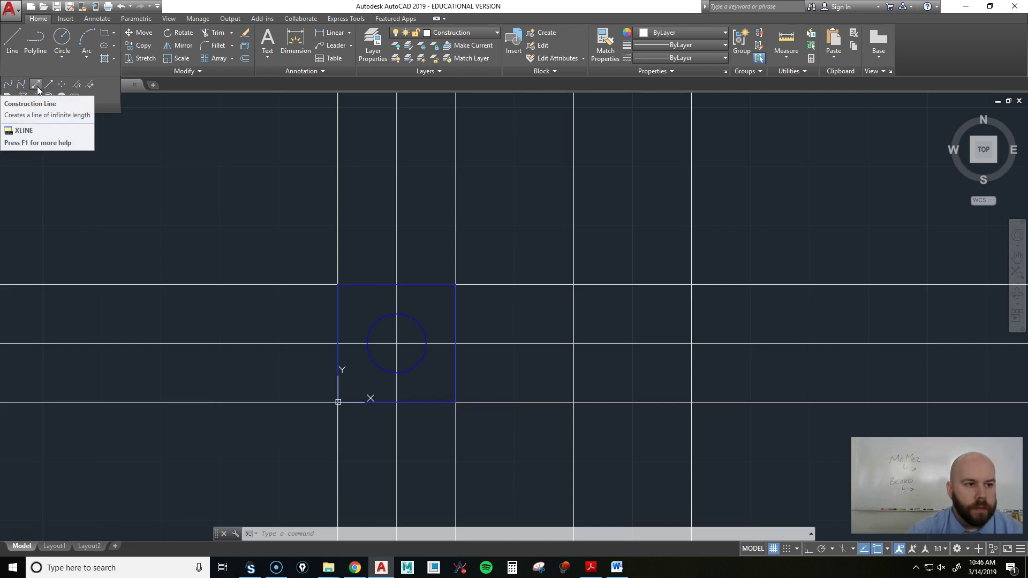
click(36, 85)
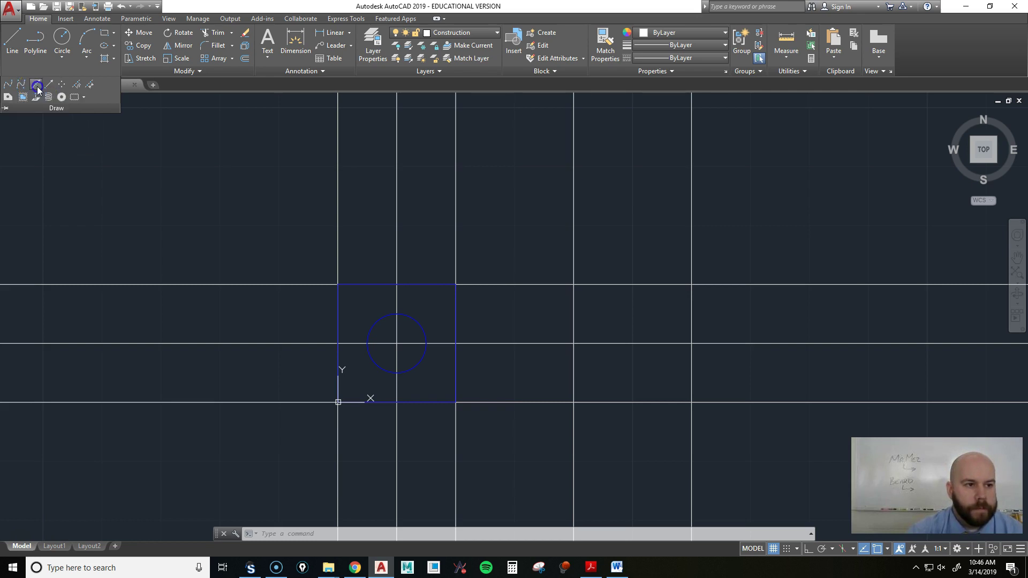
click(396, 315)
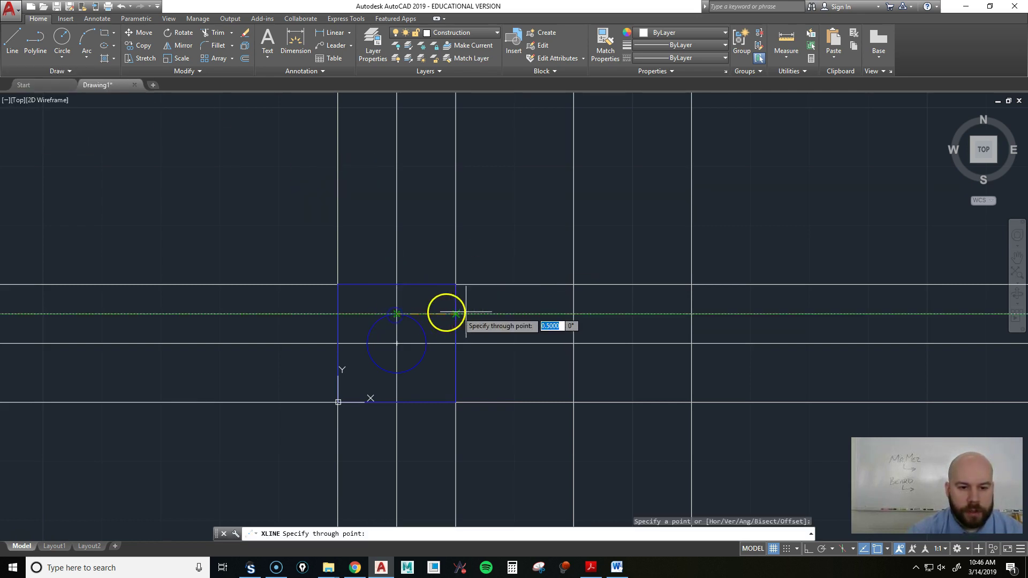
click(526, 314)
key(Return)
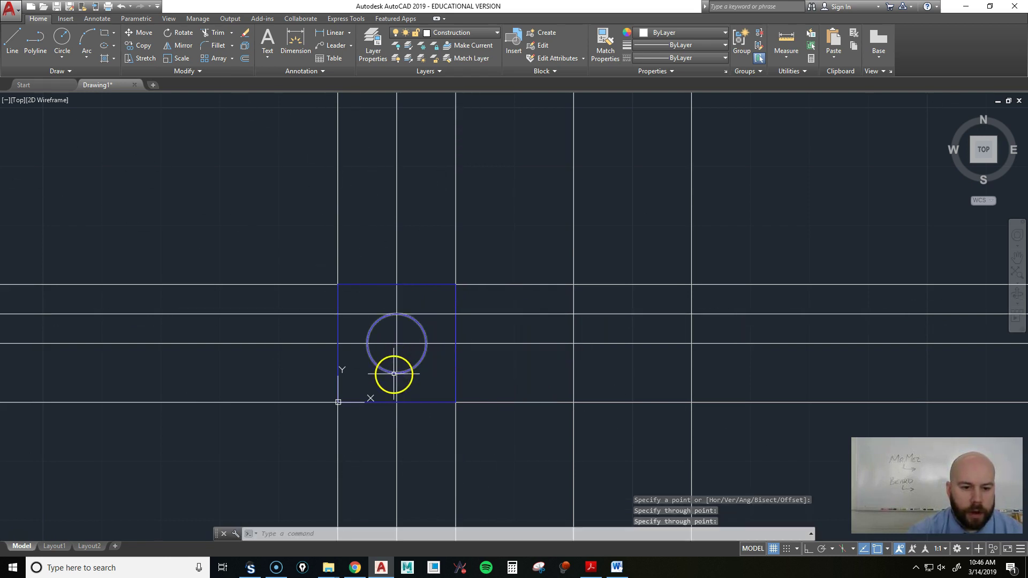
- Draw a horizontal construction line through the bottom of the circle with Ortho mode turned on
key(Return)
click(398, 373)
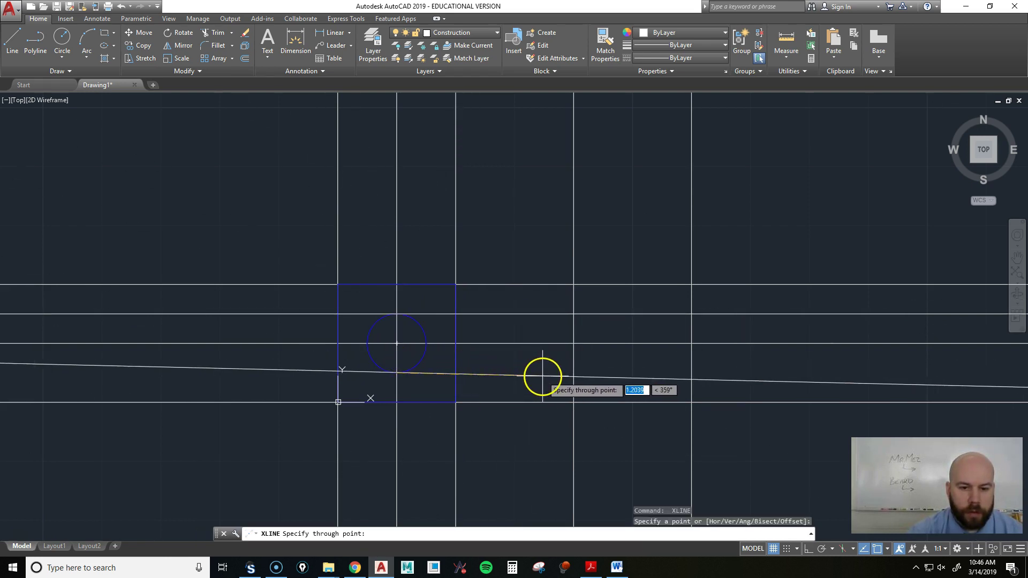
click(808, 549)
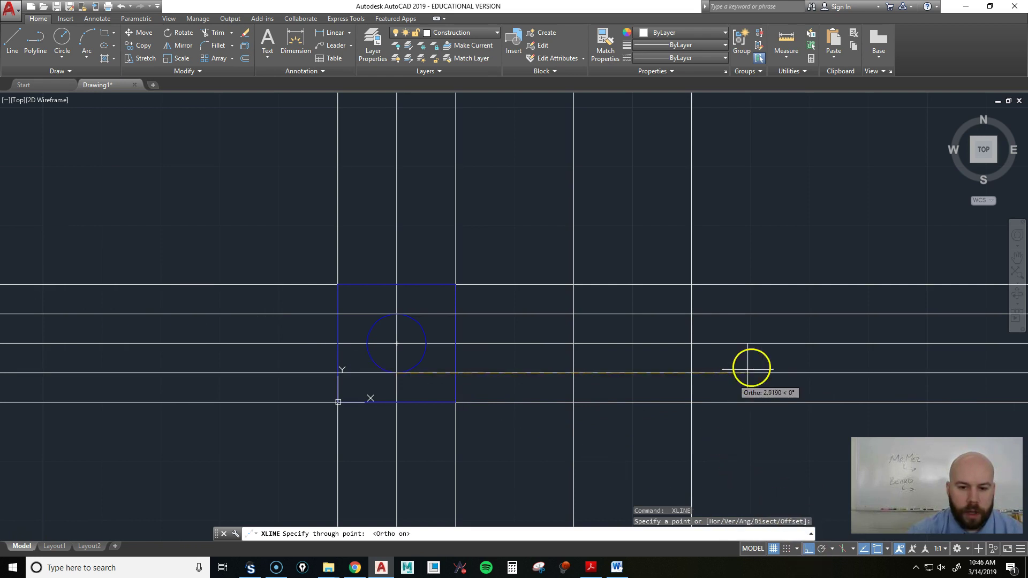
key(Return)
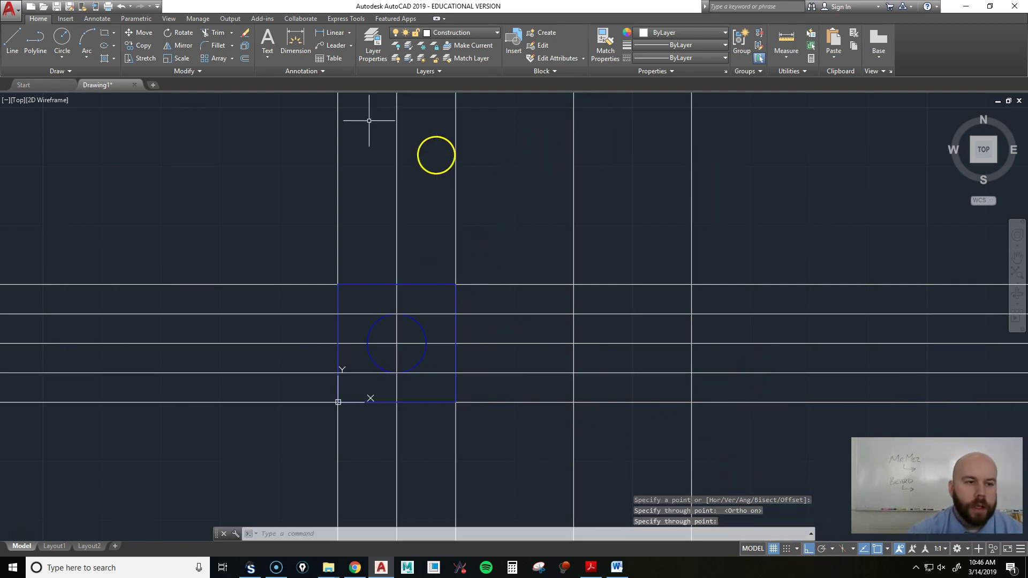
- Draw a closed square of lines on the Object layer between the two rightmost vertical construction lines, starting at its upper-left corner and going down
click(445, 34)
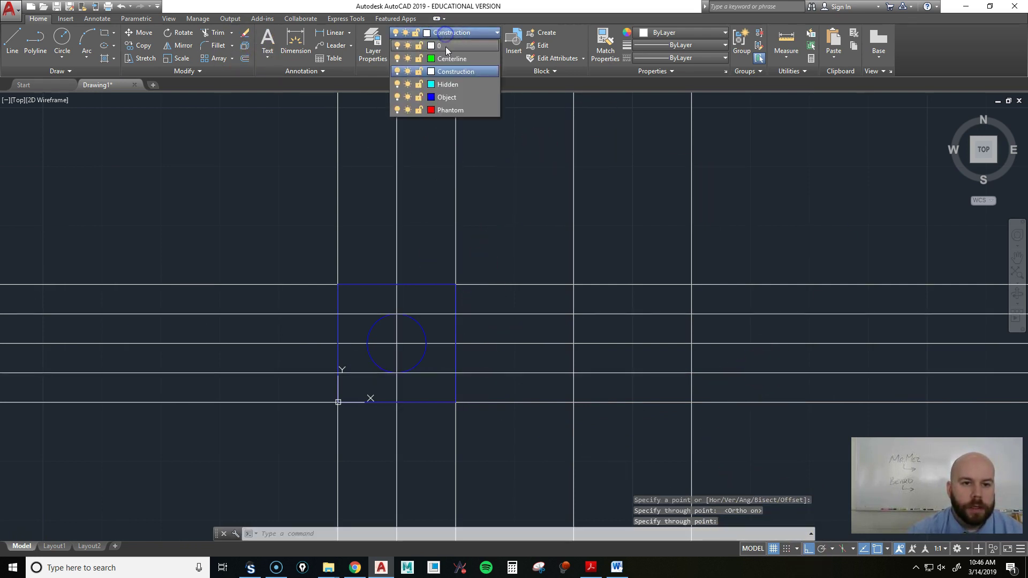
click(447, 92)
text(l)
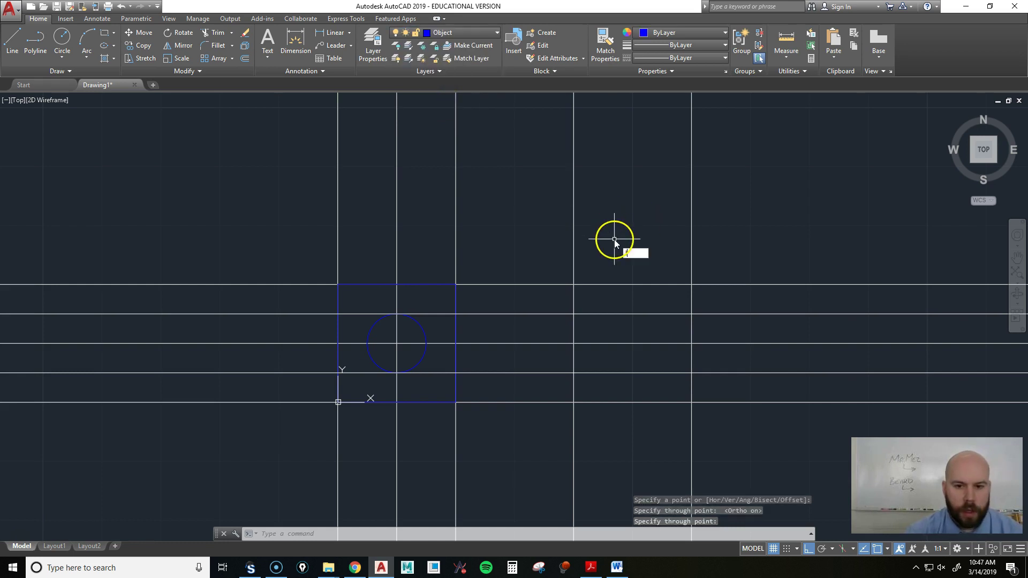
key(Return)
click(573, 284)
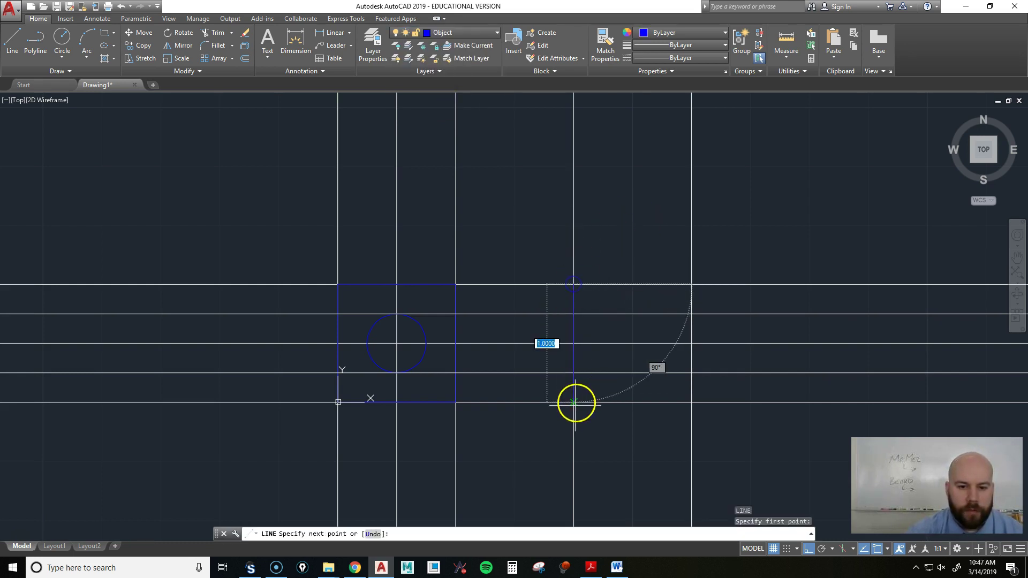
click(573, 401)
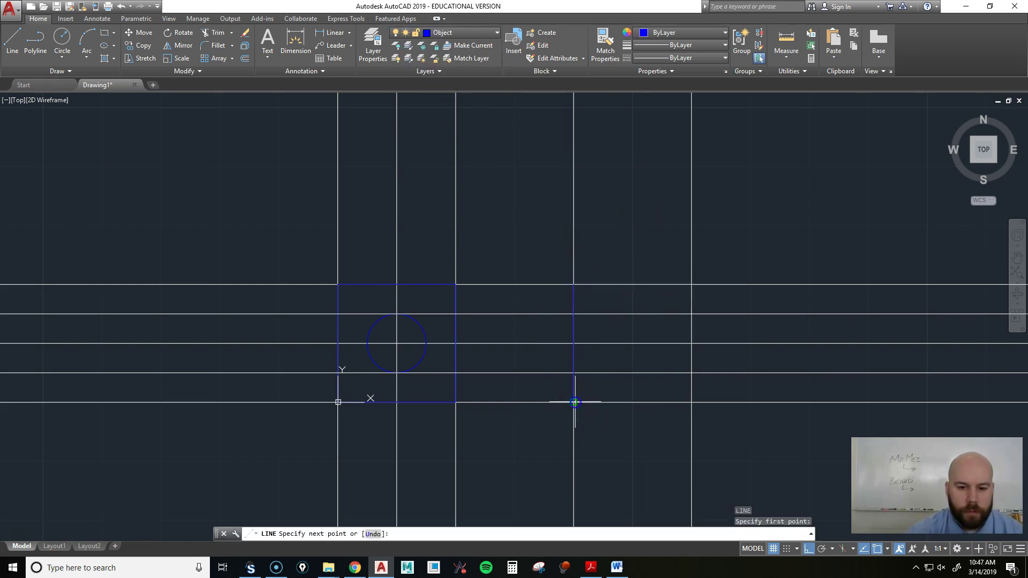
click(692, 402)
click(692, 284)
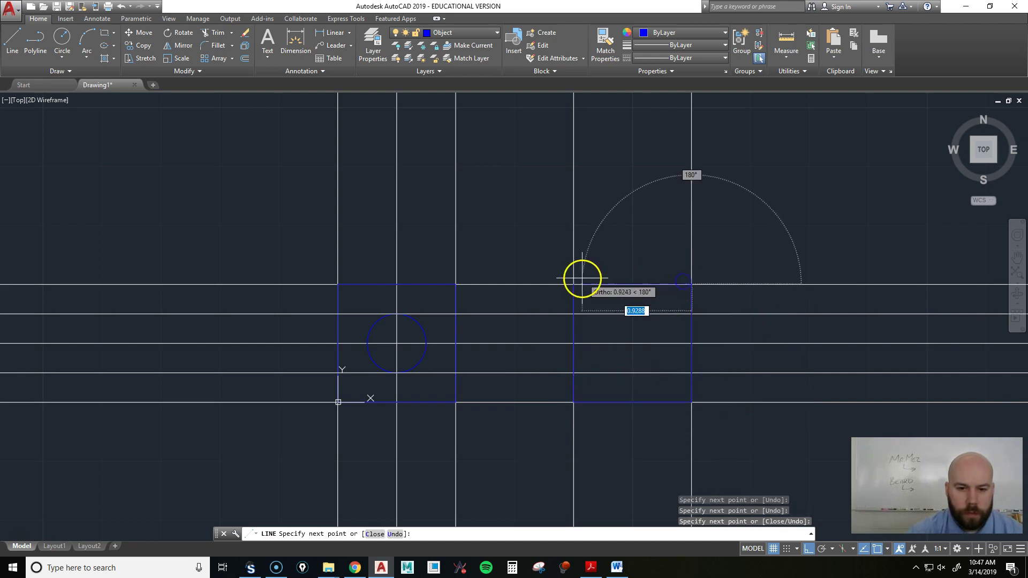
click(574, 284)
key(Return)
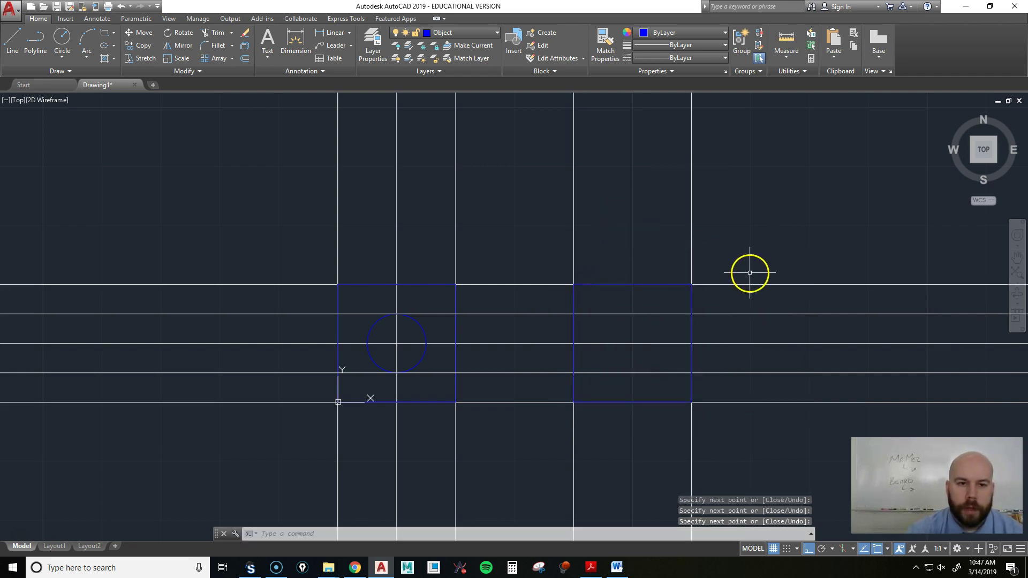
- Draw two horizontal lines on the Hidden layer across the right square, along the construction lines from the circle's top and bottom
click(475, 32)
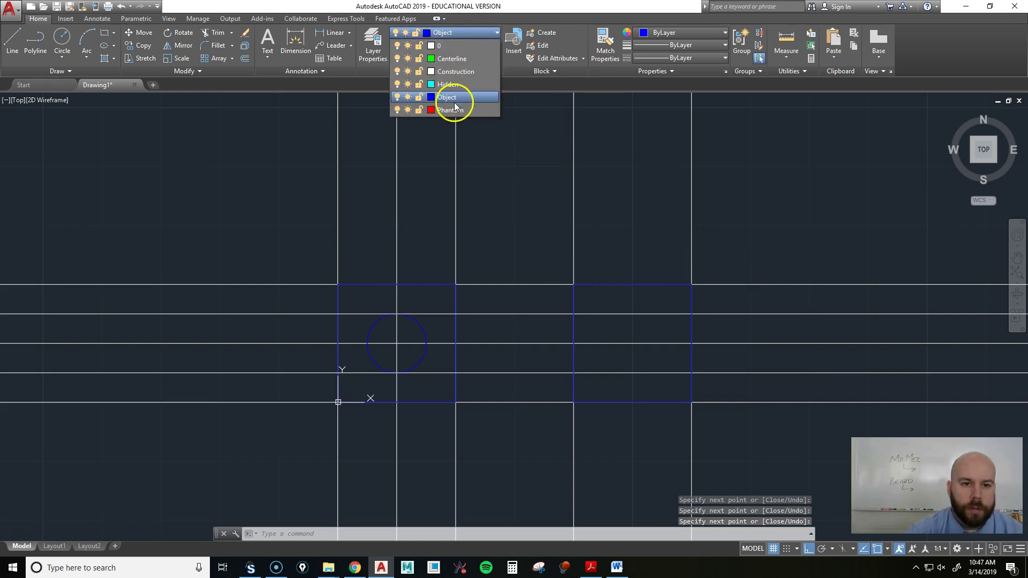
click(453, 84)
text(l)
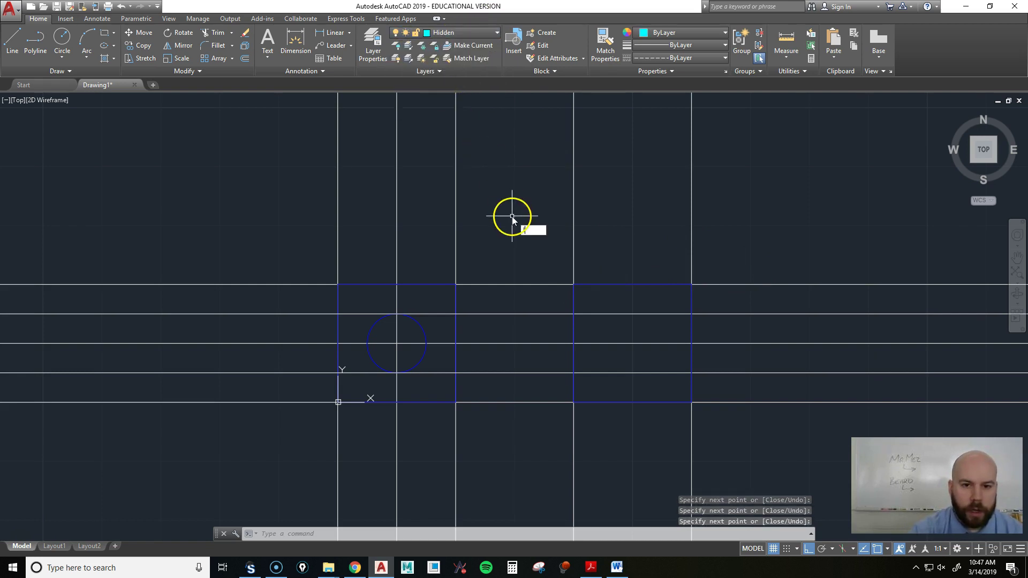
key(Return)
click(573, 314)
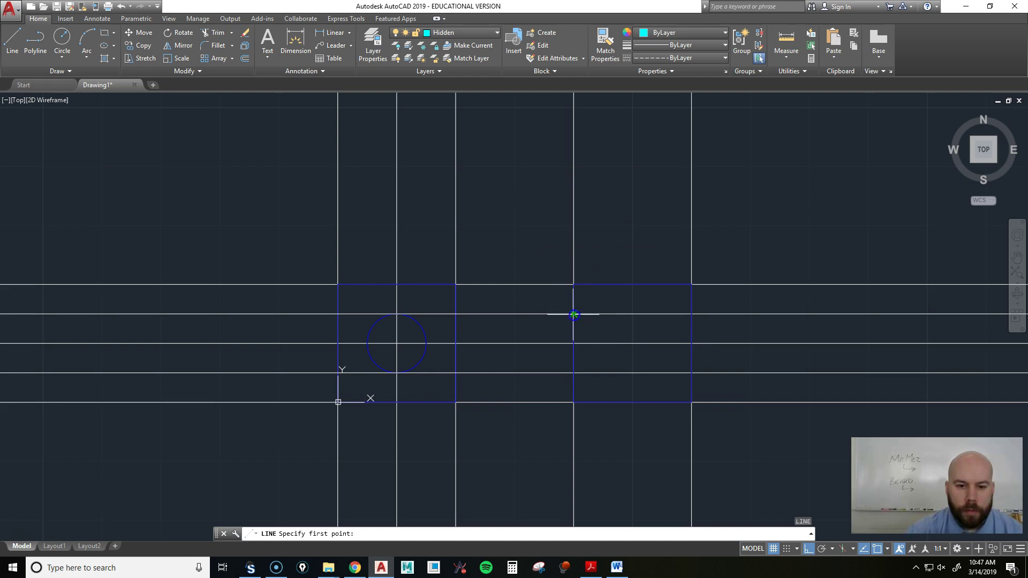
click(692, 316)
key(Return)
key(Return)
click(574, 373)
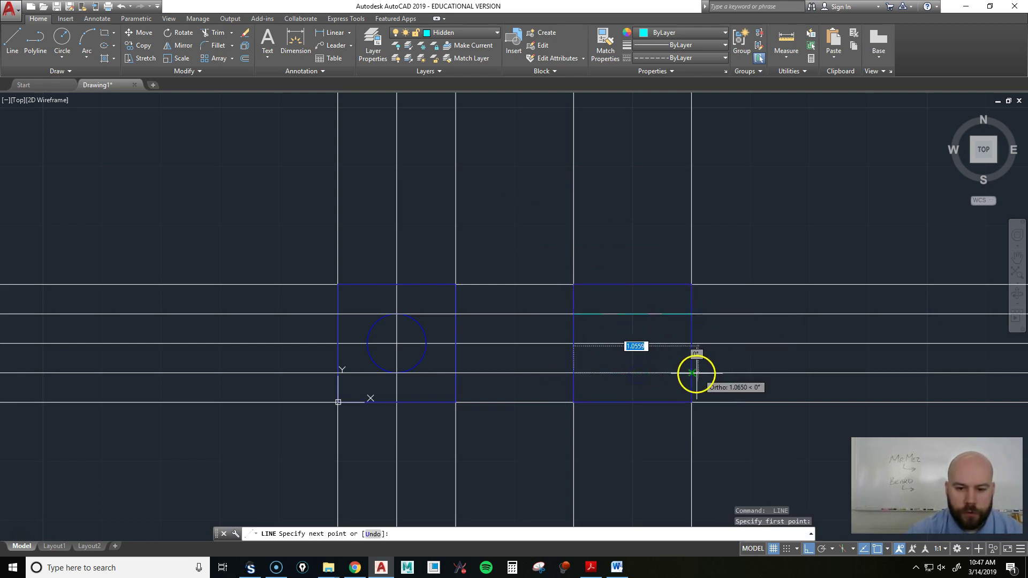
click(690, 373)
key(Return)
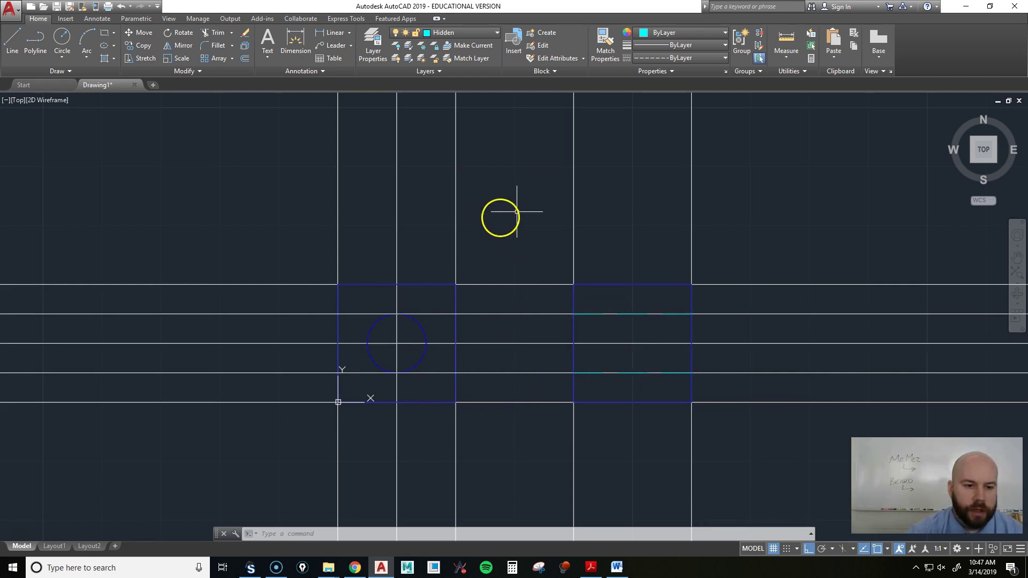
middle_drag(530, 185, 557, 224)
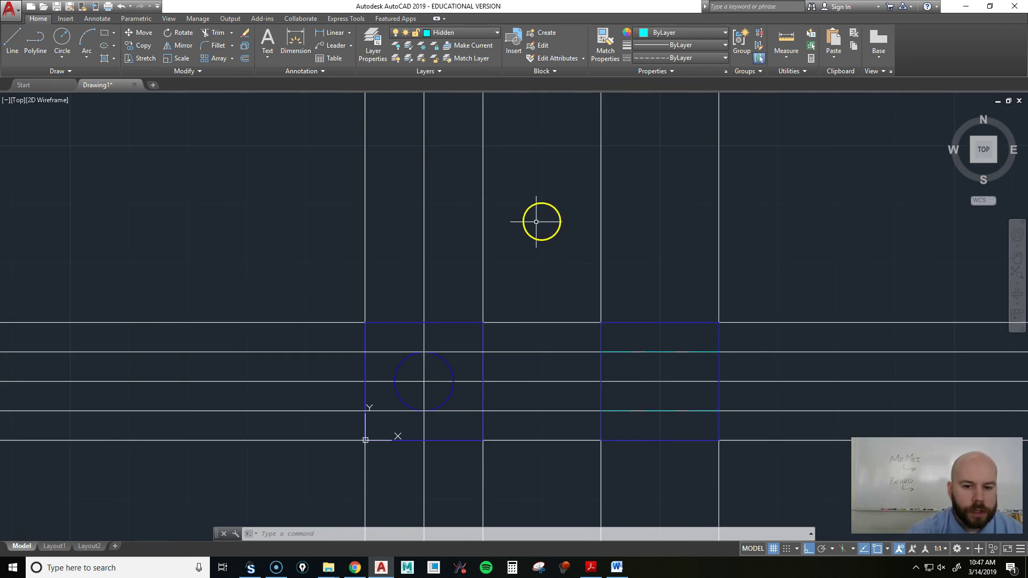
- Offset the horizontal construction lines at the circle's top and bottom outward by 0.1, away from the circle
middle_drag(555, 223, 589, 234)
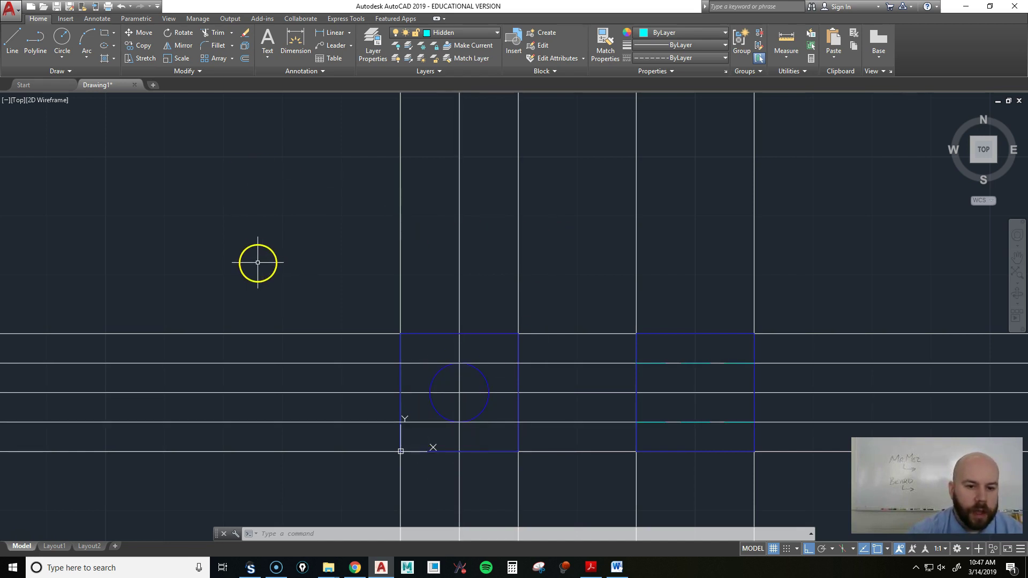
key(Return)
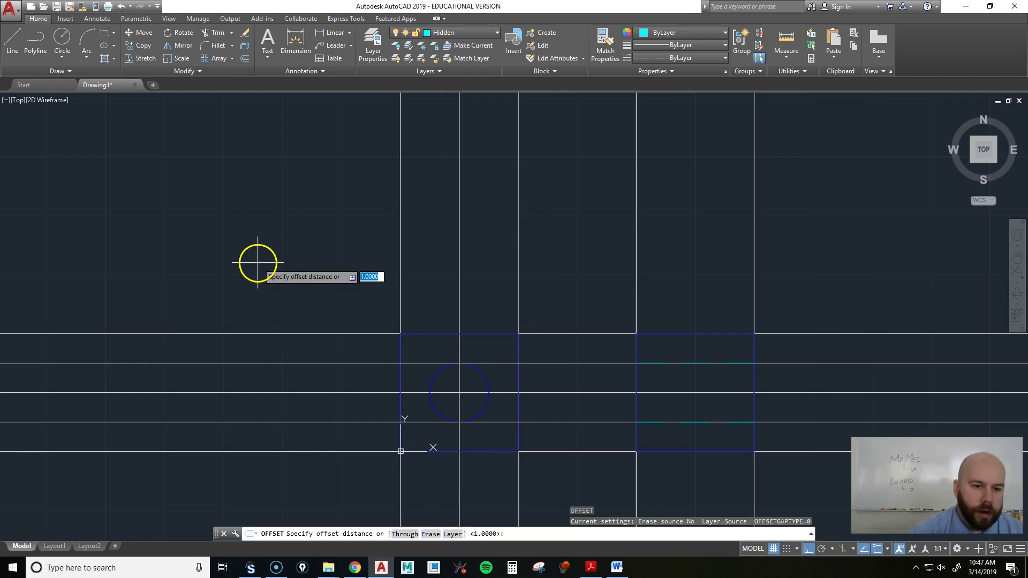
text(.1)
key(Return)
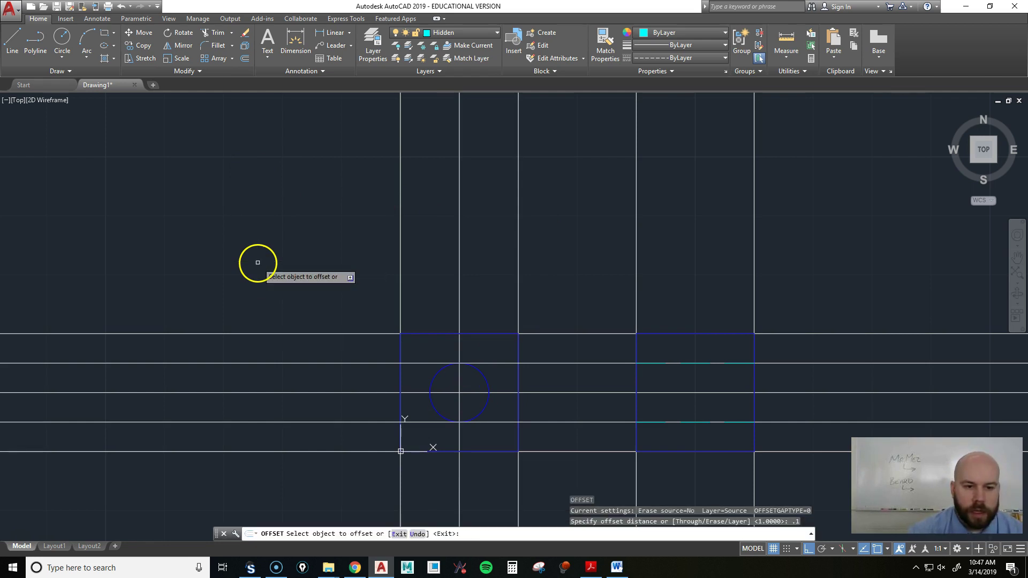
click(429, 362)
click(436, 293)
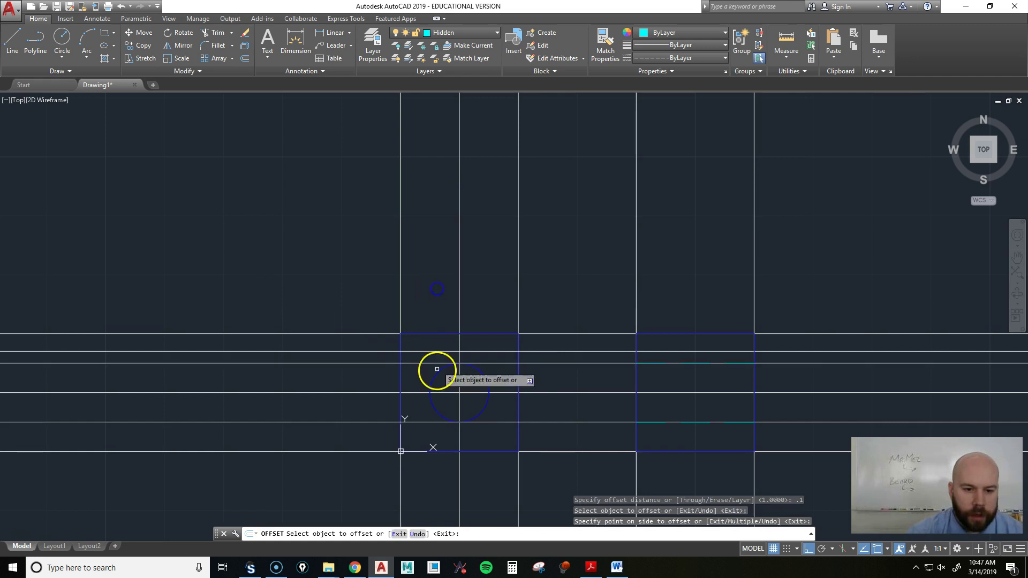
click(436, 422)
click(436, 455)
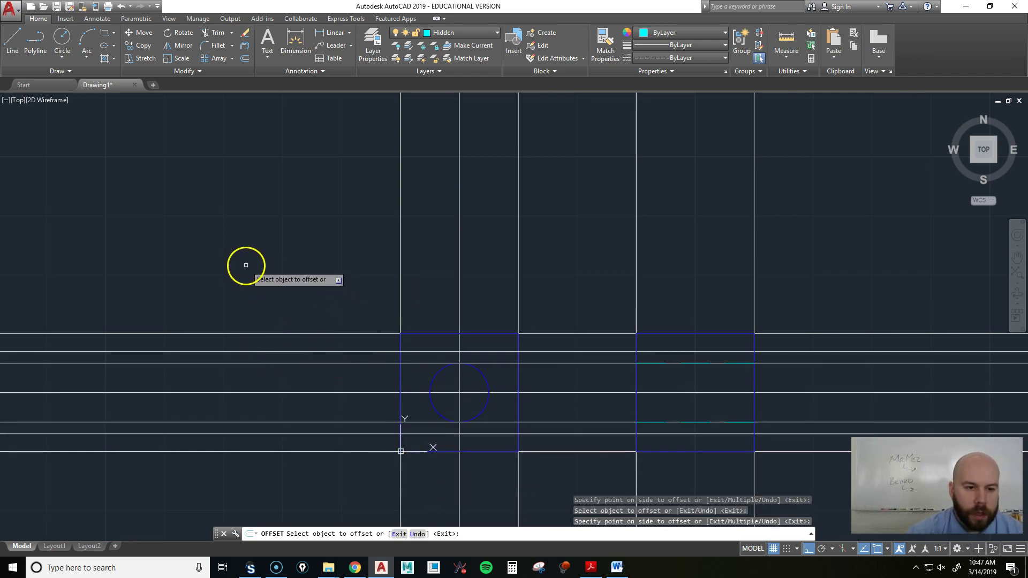
key(Return)
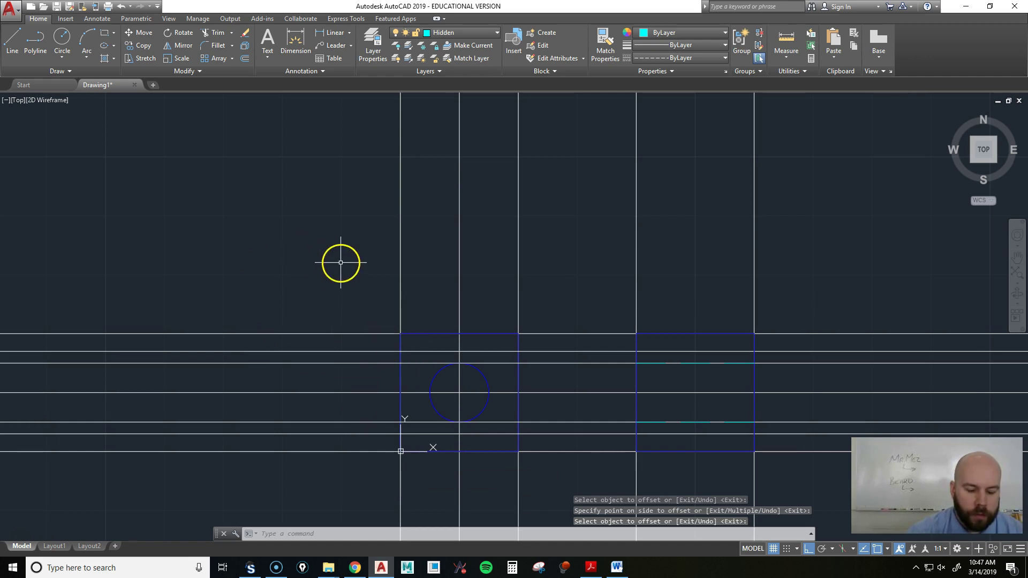
- Offset the vertical construction line through the circle's center by 0.35 to both sides
text(o)
key(Return)
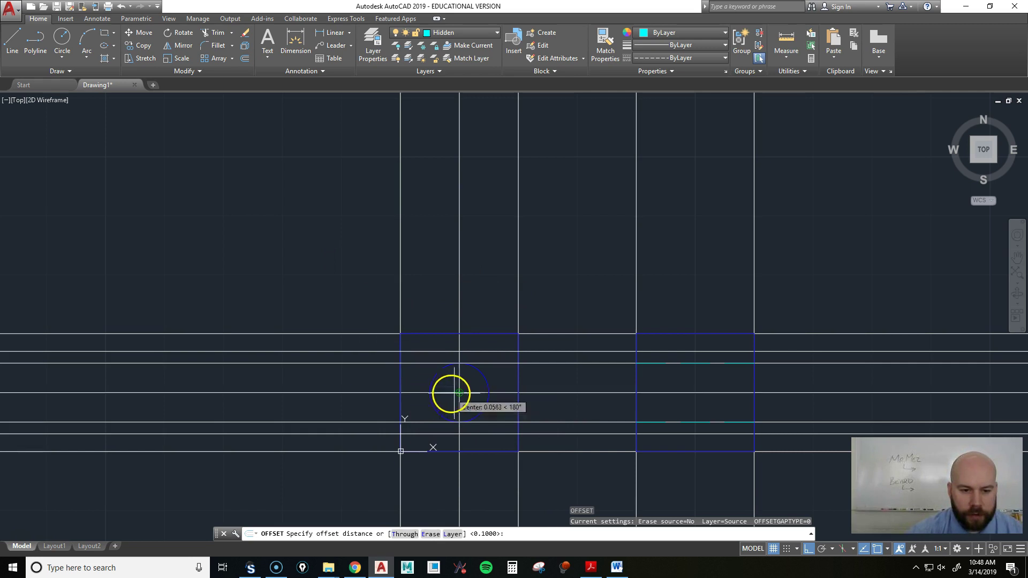
text(.35)
key(Return)
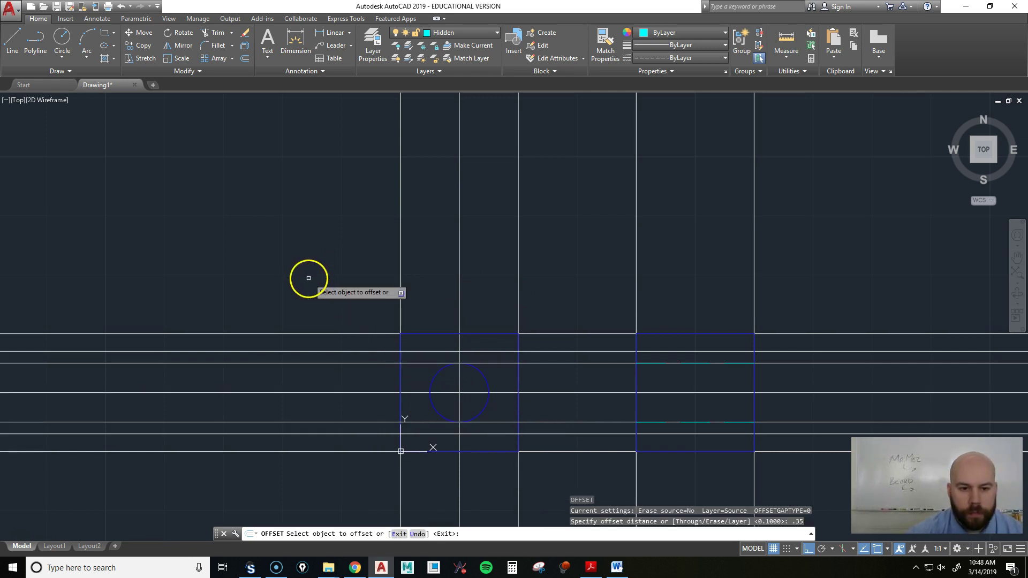
click(459, 372)
click(442, 374)
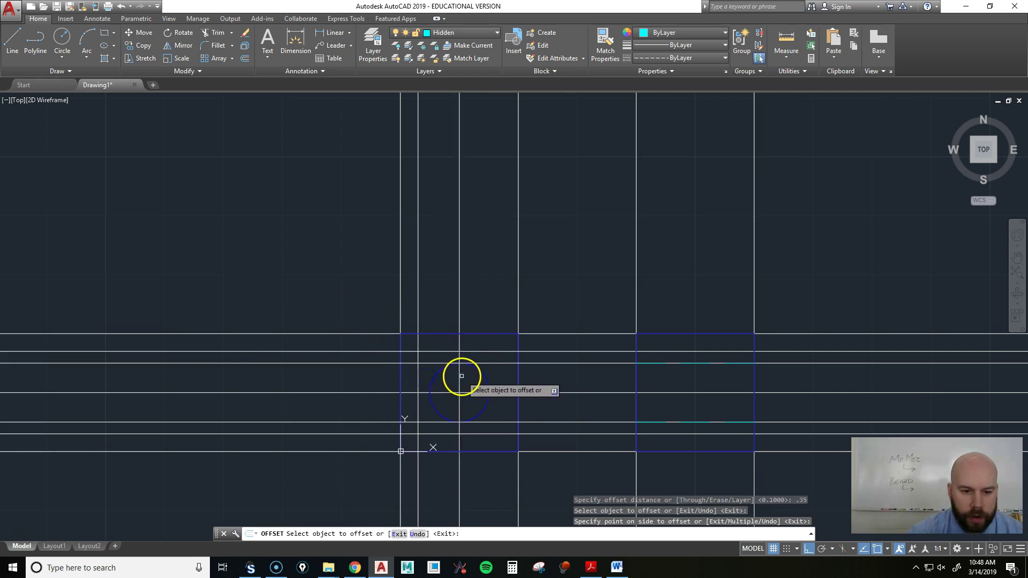
click(458, 375)
click(479, 363)
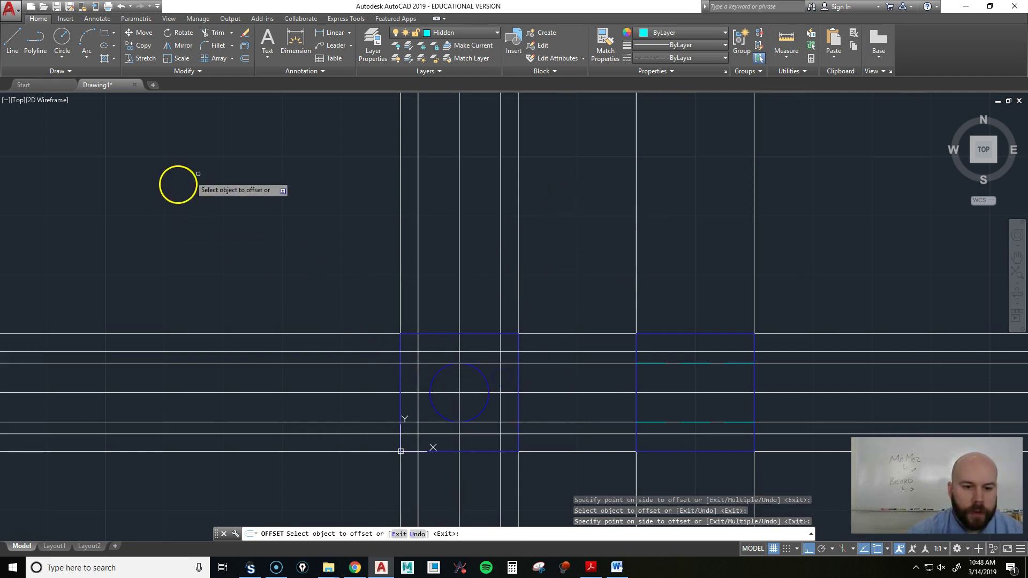
key(Escape)
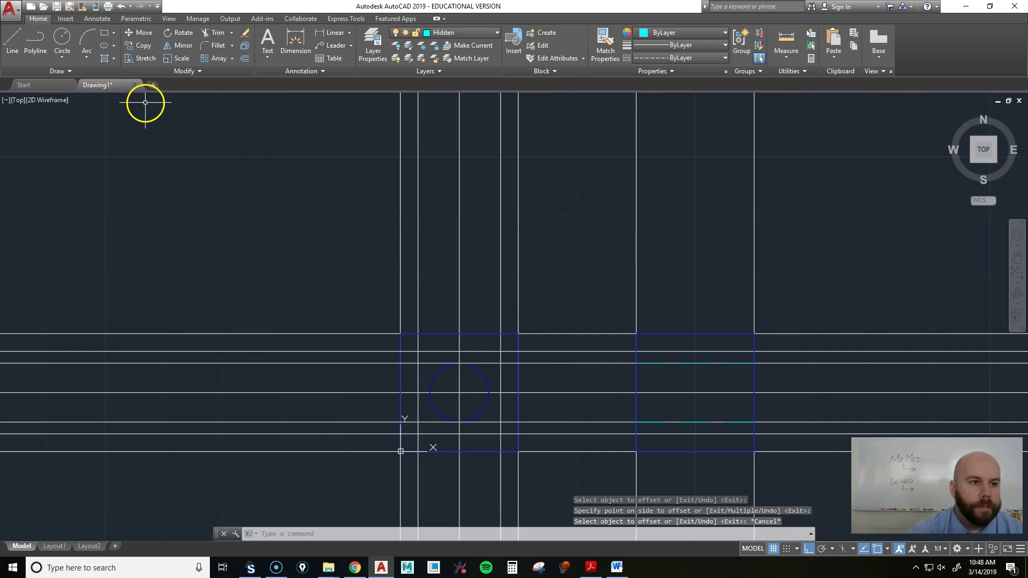
- Draw a vertical line on the Centerline layer through the circle's center, between the upper and lower 0.1 offset lines
click(465, 33)
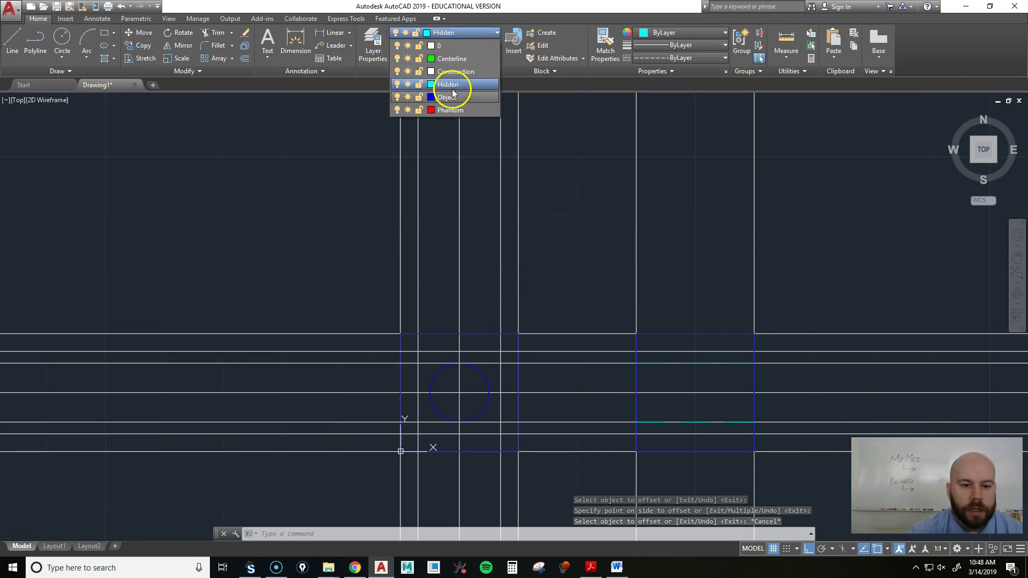
click(451, 60)
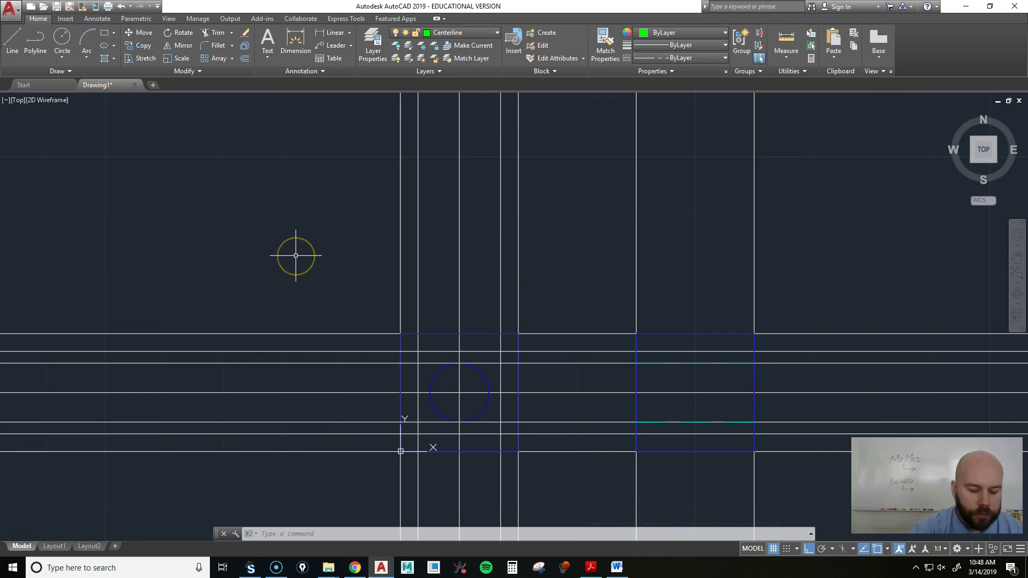
key(Return)
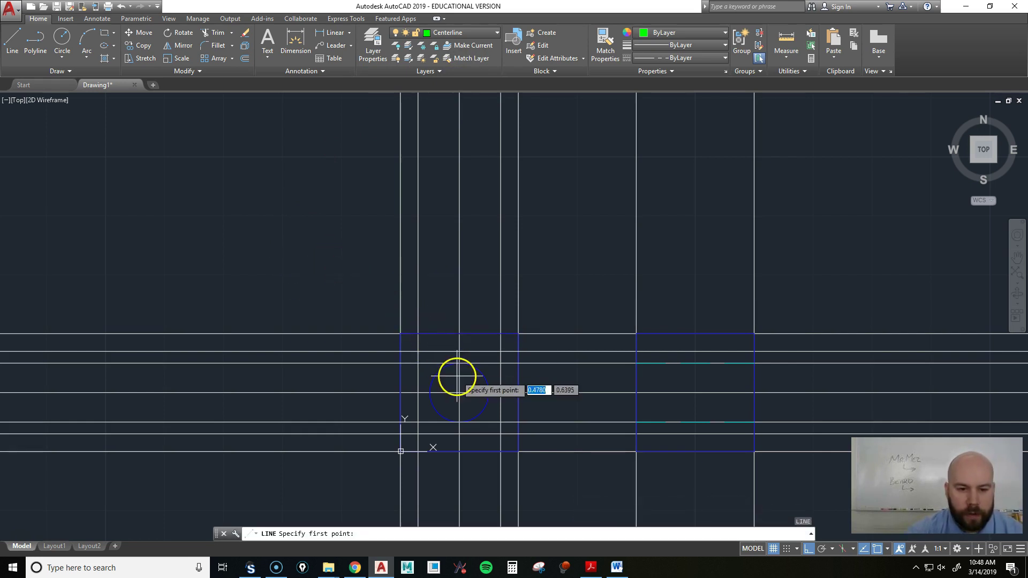
click(460, 433)
key(Escape)
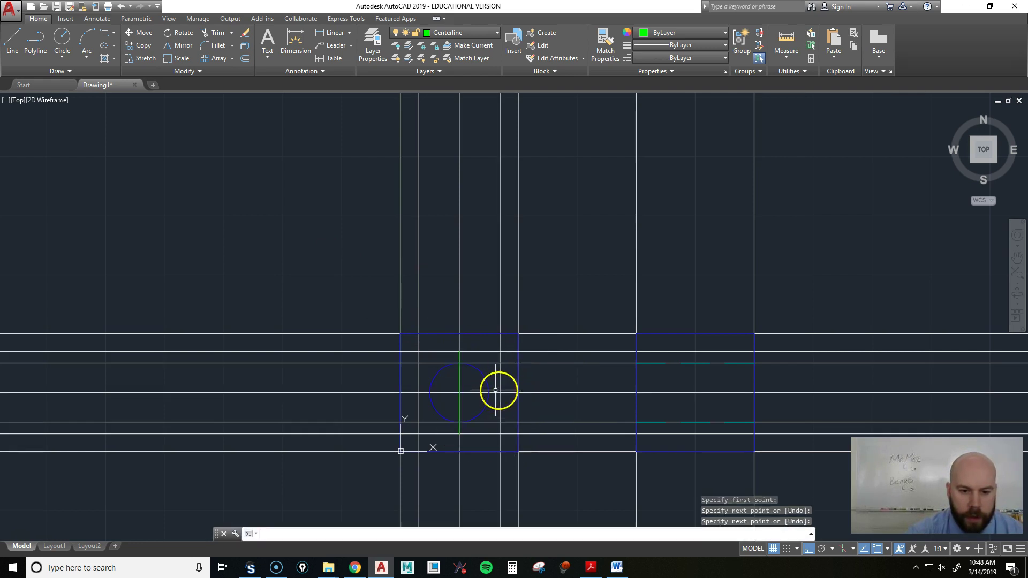
- Draw a horizontal centerline through the circle's center, between the two 0.35 offset lines
key(Return)
click(501, 392)
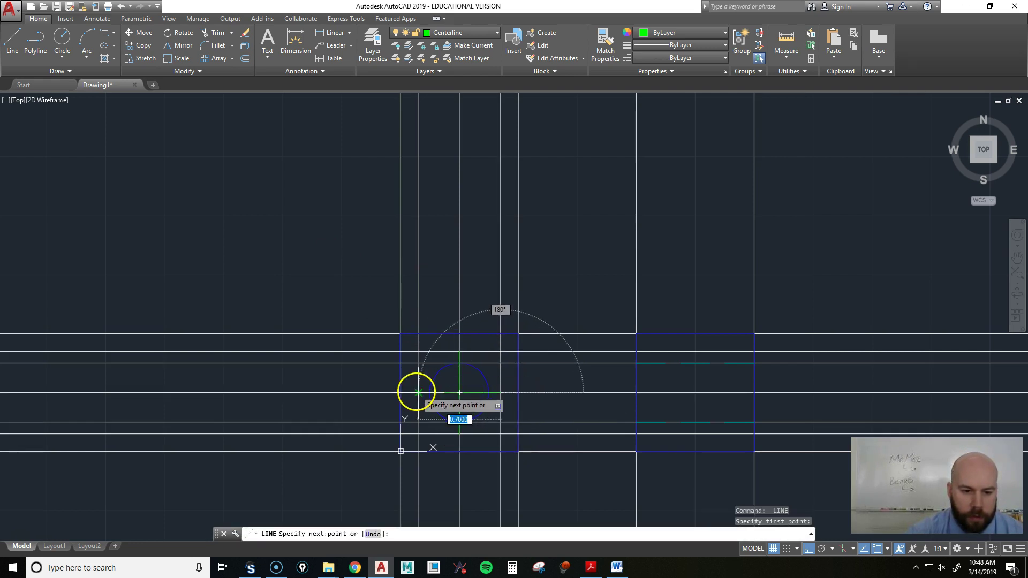
click(418, 392)
key(Return)
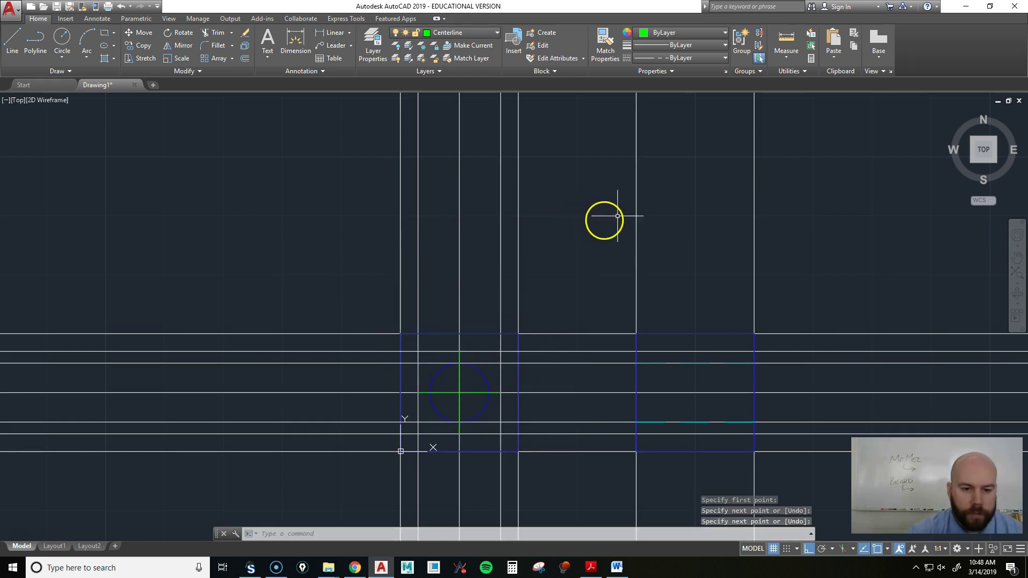
- Turn off the Construction layer and inspect the remaining object, hidden and center lines
click(446, 31)
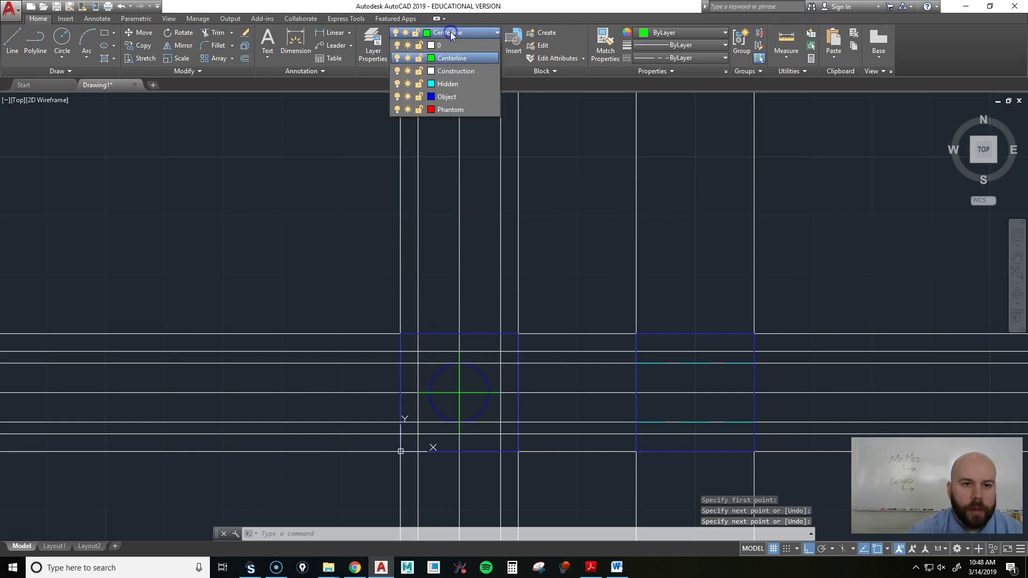
click(397, 72)
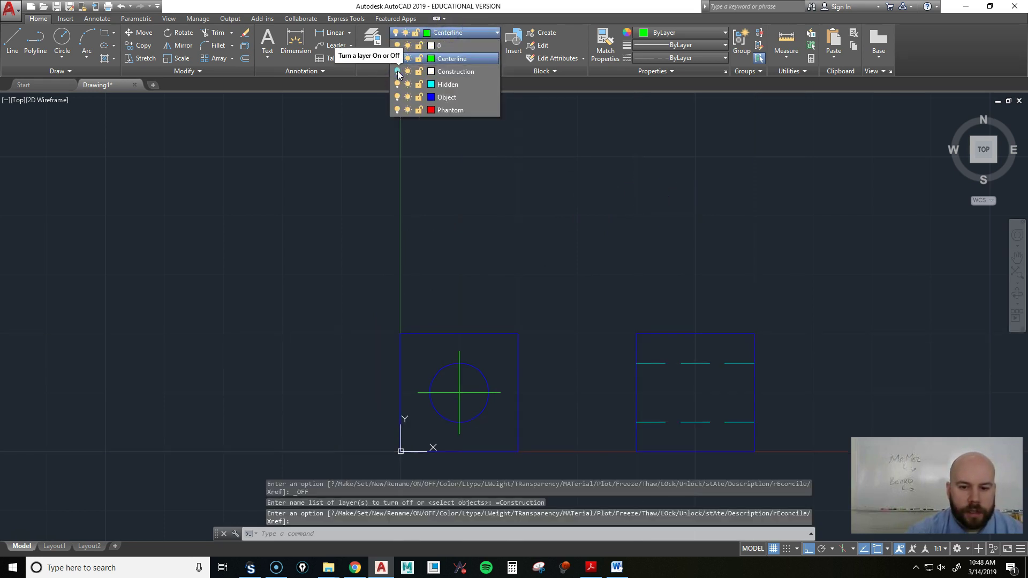
middle_drag(601, 349, 568, 284)
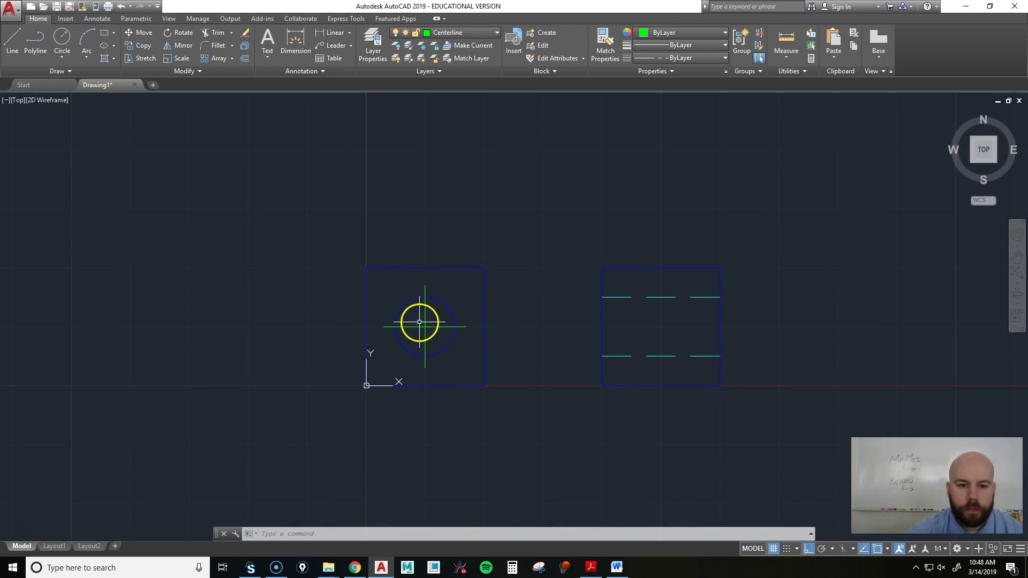
scroll(423, 337, up, 4)
scroll(416, 284, down, 4)
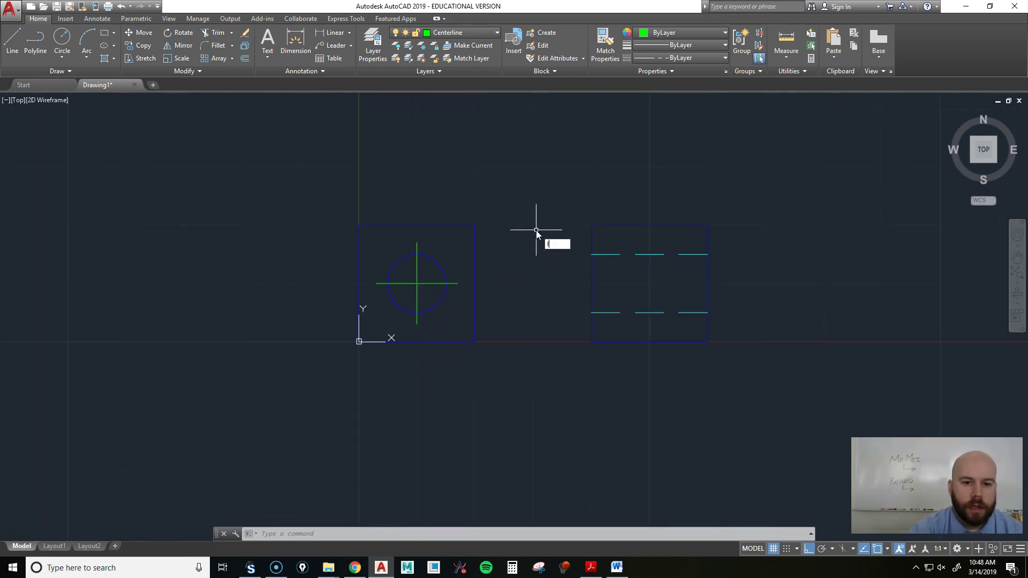
- Set the global linetype scale factor to 0.5 with LTSCALE and check the circle's centerlines
text(scale)
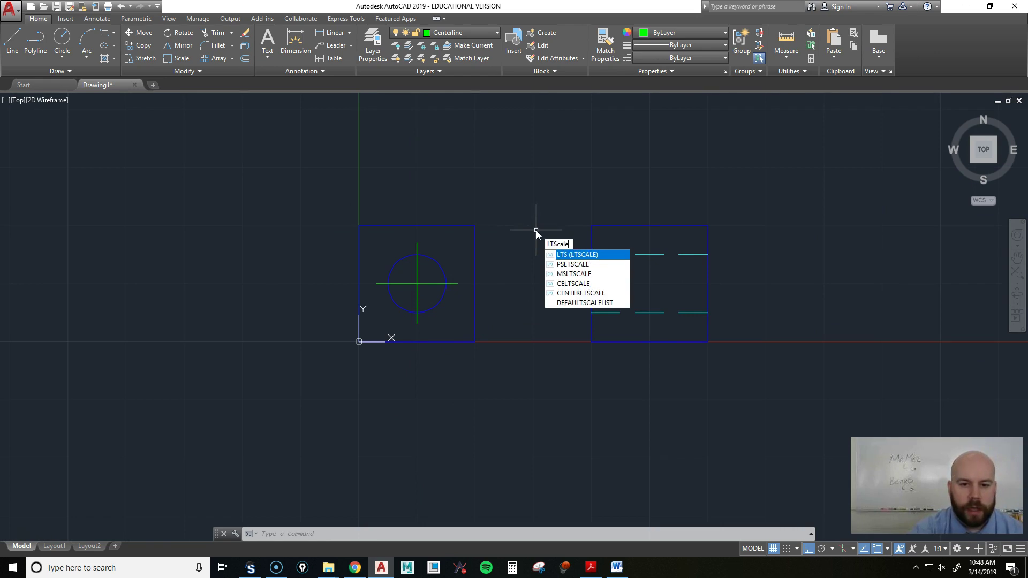
key(Return)
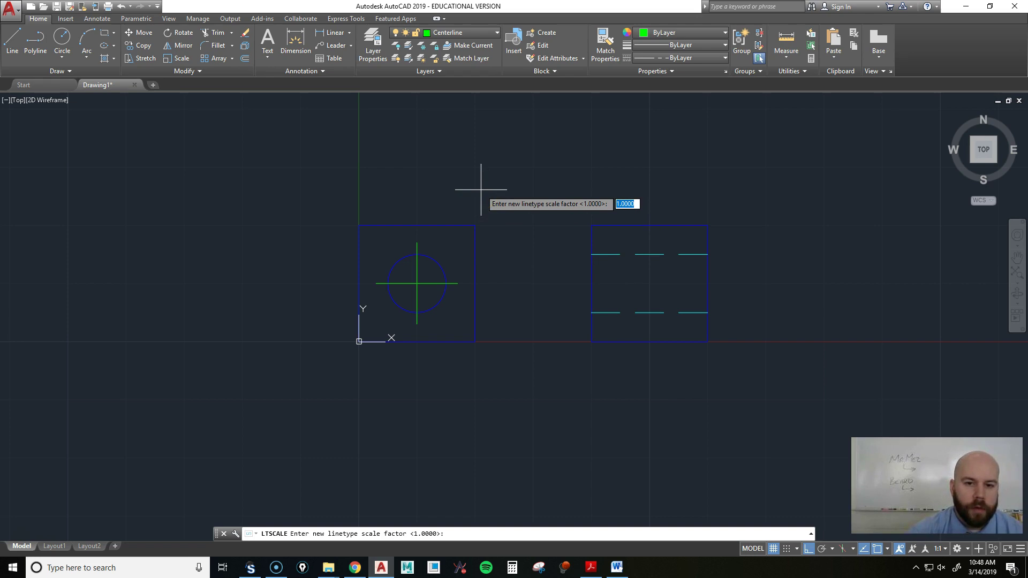
text(.5)
key(Return)
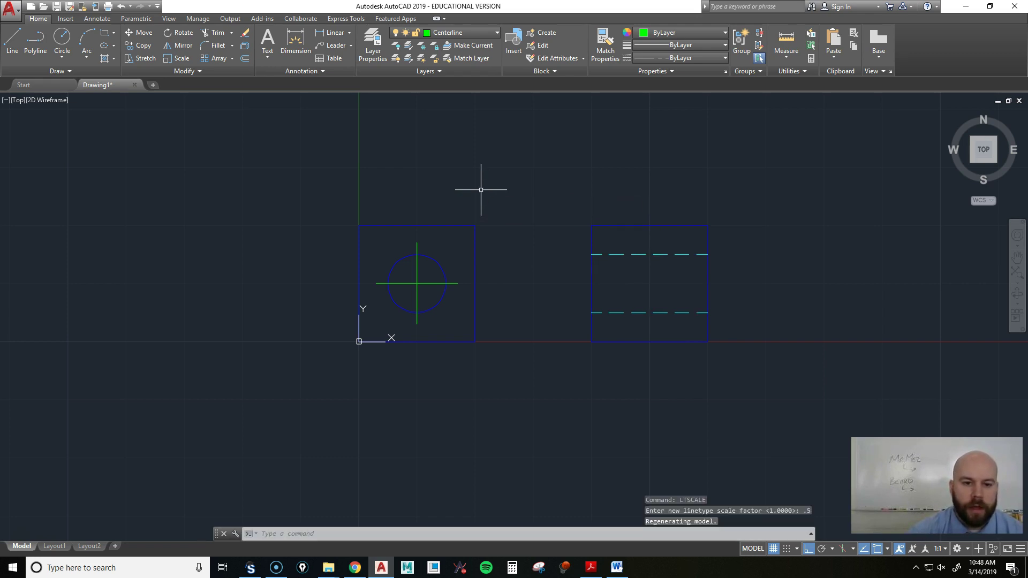
scroll(409, 293, up, 6)
scroll(431, 291, down, 4)
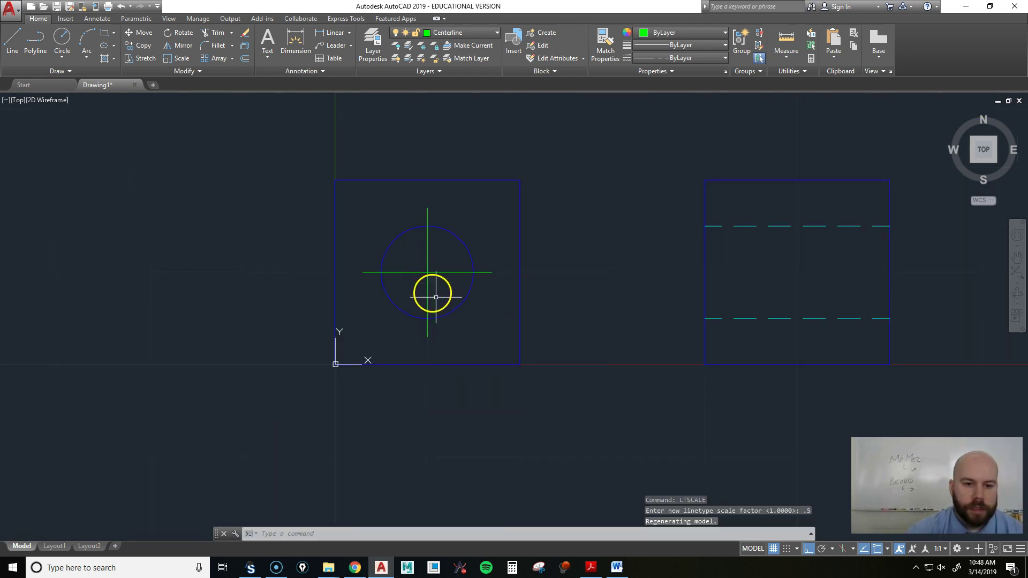
- Set the global linetype scale factor to 0.25 and review the centerlines and hidden lines in both views
key(Return)
text(.2)
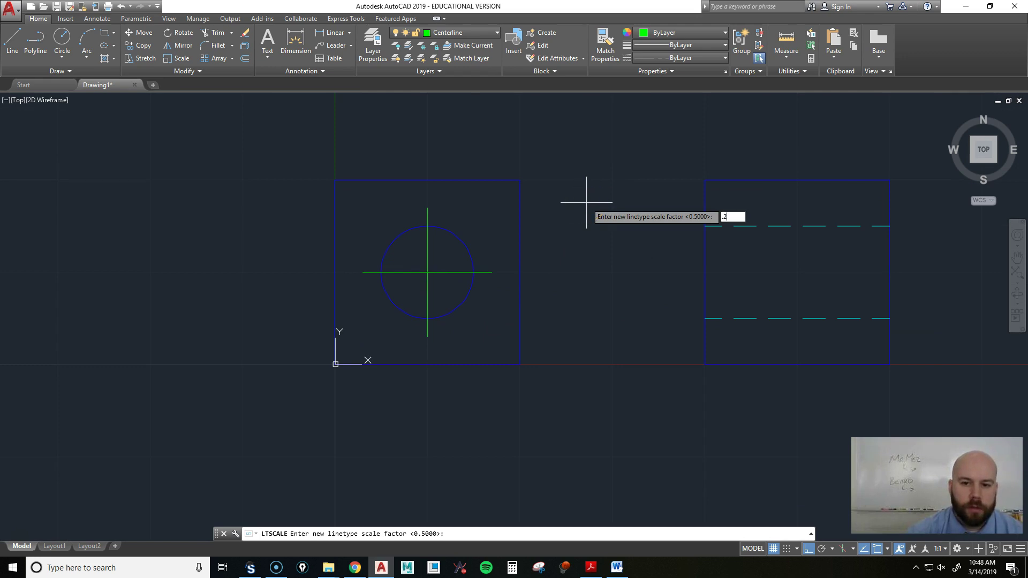
text(5)
key(Return)
mouse_move(564, 130)
middle_down()
mouse_move(585, 259)
mouse_move(534, 241)
mouse_move(555, 259)
middle_up()
scroll(585, 259, down, 2)
scroll(586, 255, down, 2)
scroll(524, 274, up, 2)
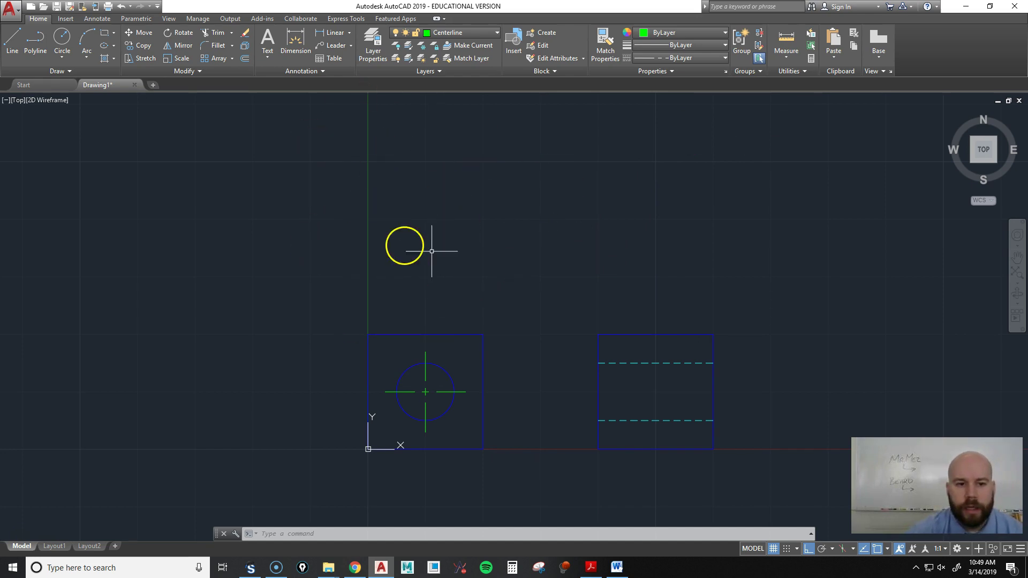
- Turn the Construction layer back on
click(444, 33)
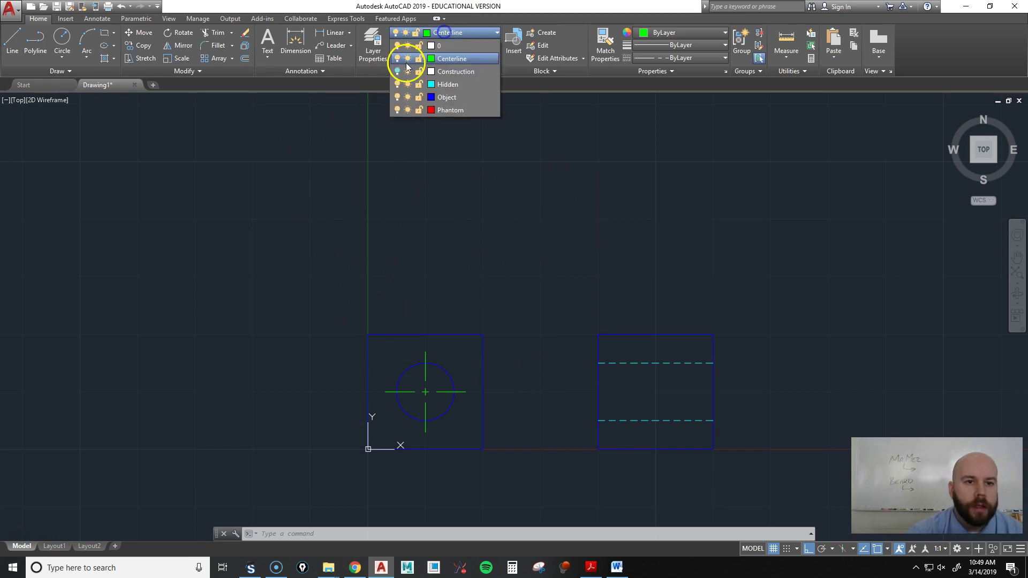
click(397, 72)
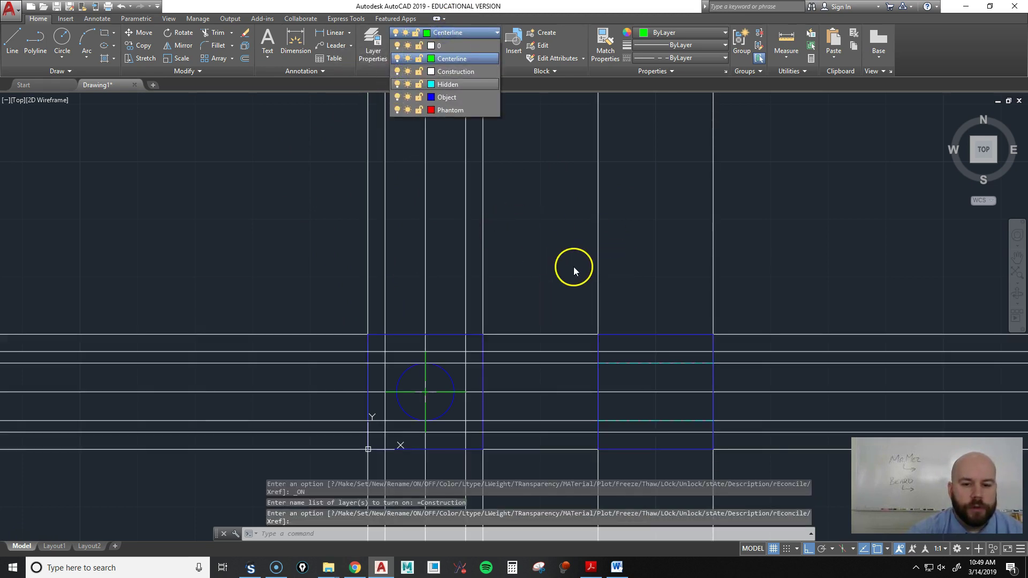
click(551, 239)
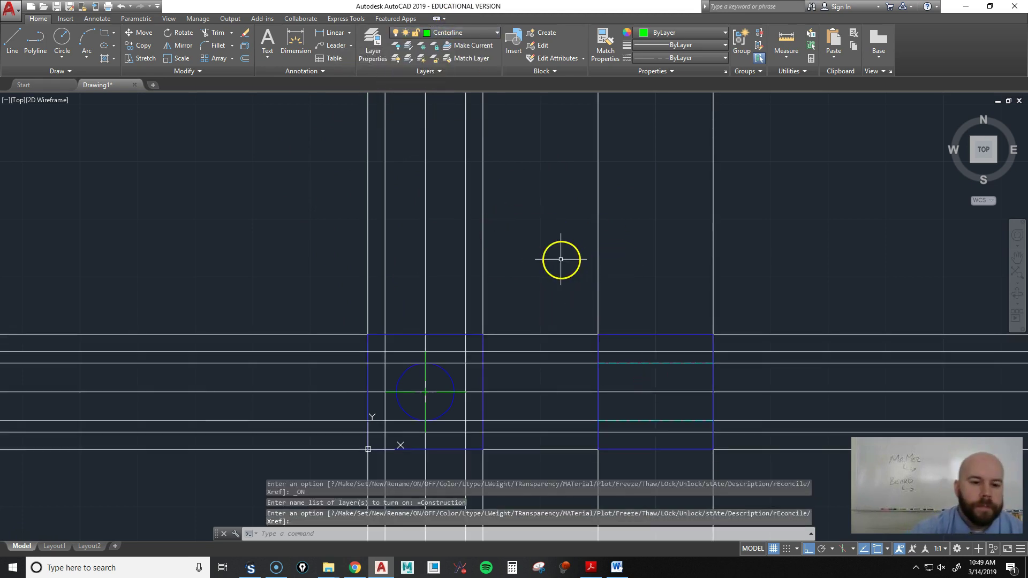
- Offset the horizontal construction line along the squares' top edges upward by 1
text(o)
key(Return)
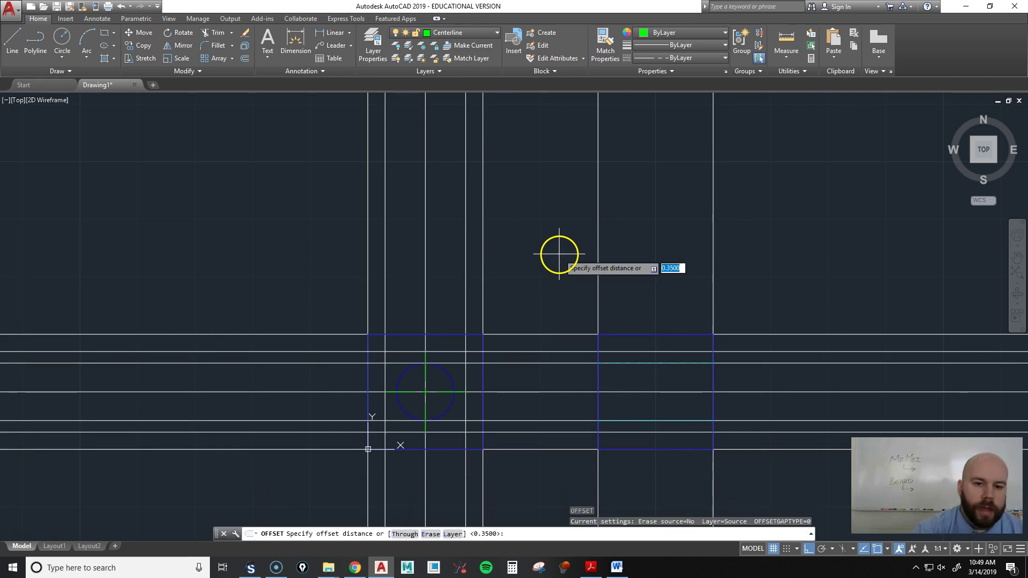
text(1)
key(Return)
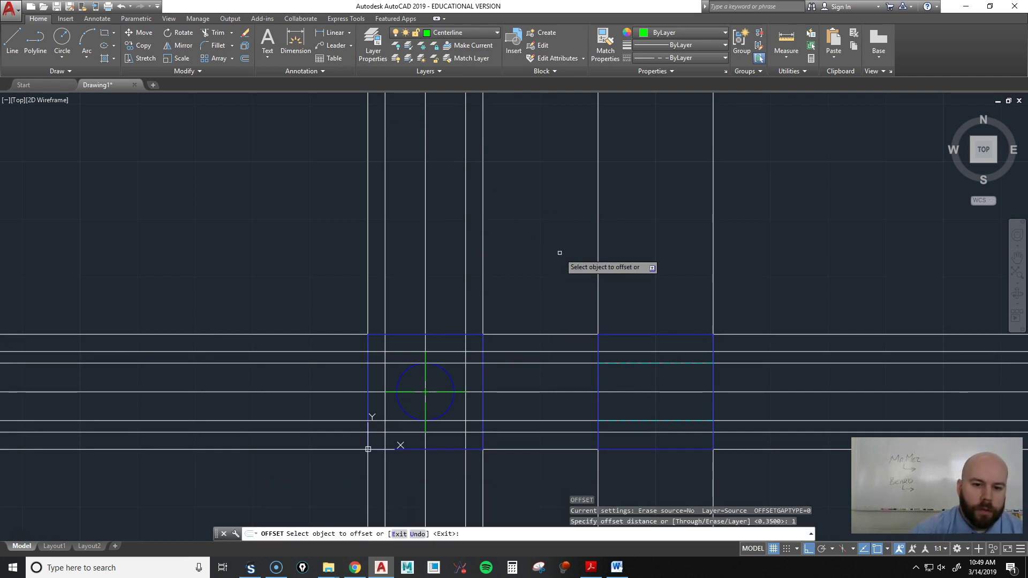
click(554, 335)
click(535, 184)
click(544, 217)
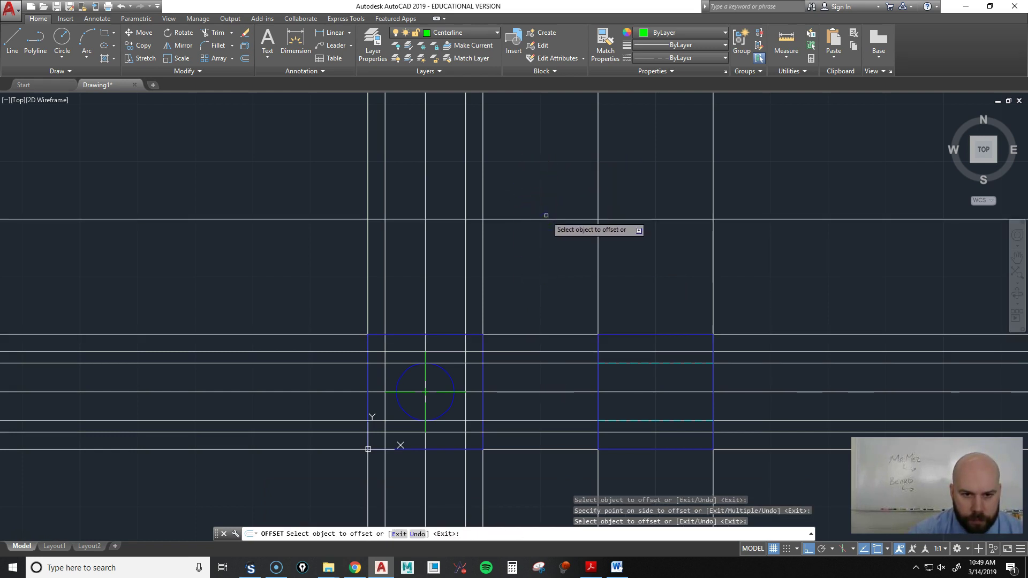
click(544, 219)
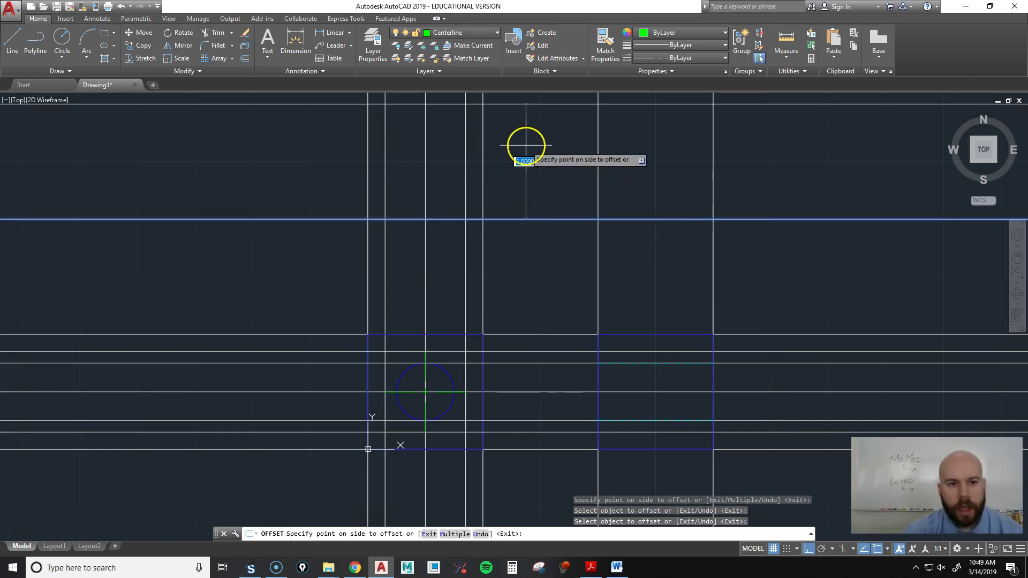
key(Escape)
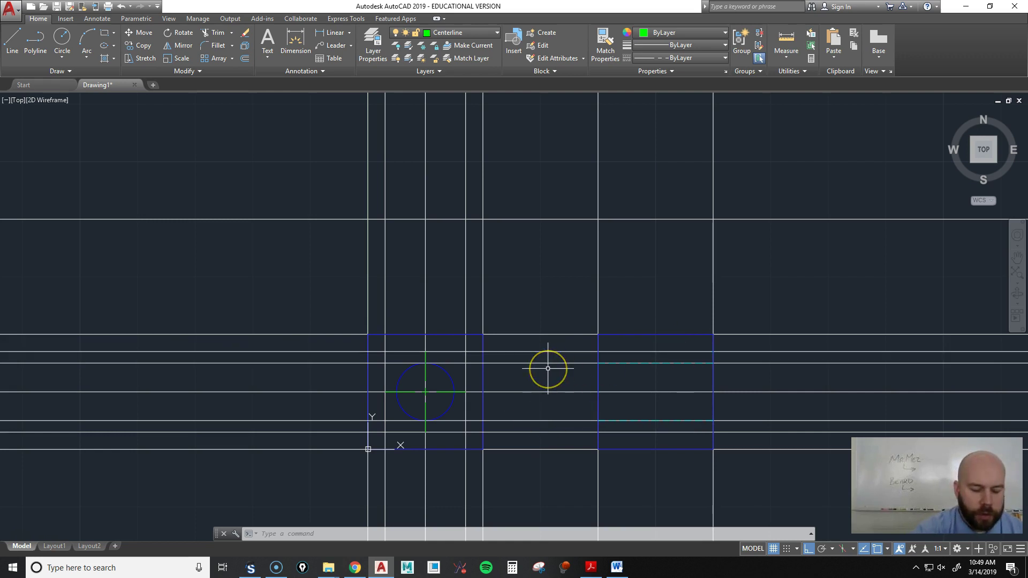
- Offset the vertical construction line along the right-hand square's left edge by 0.5 toward the square's middle
key(Return)
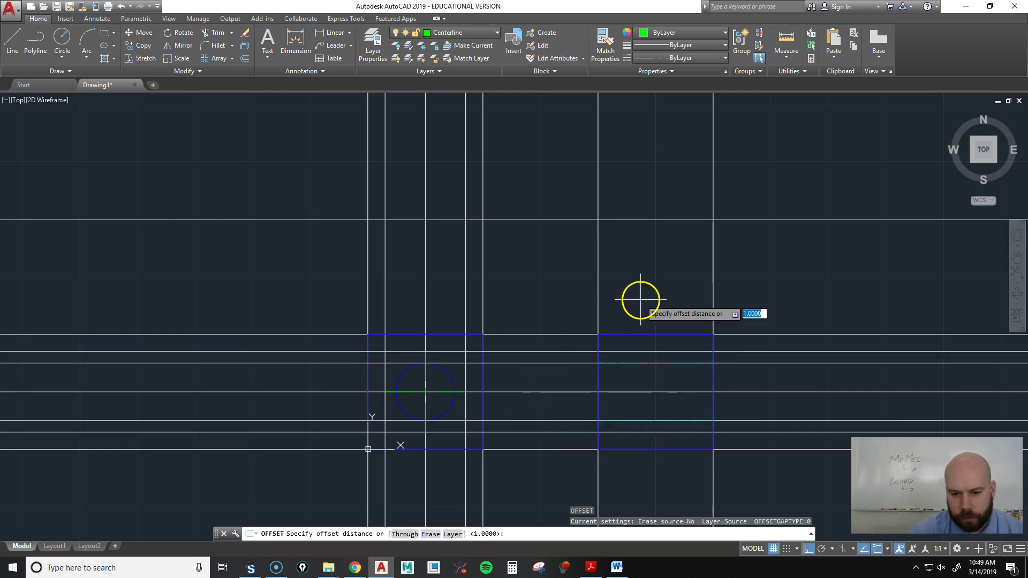
key(Return)
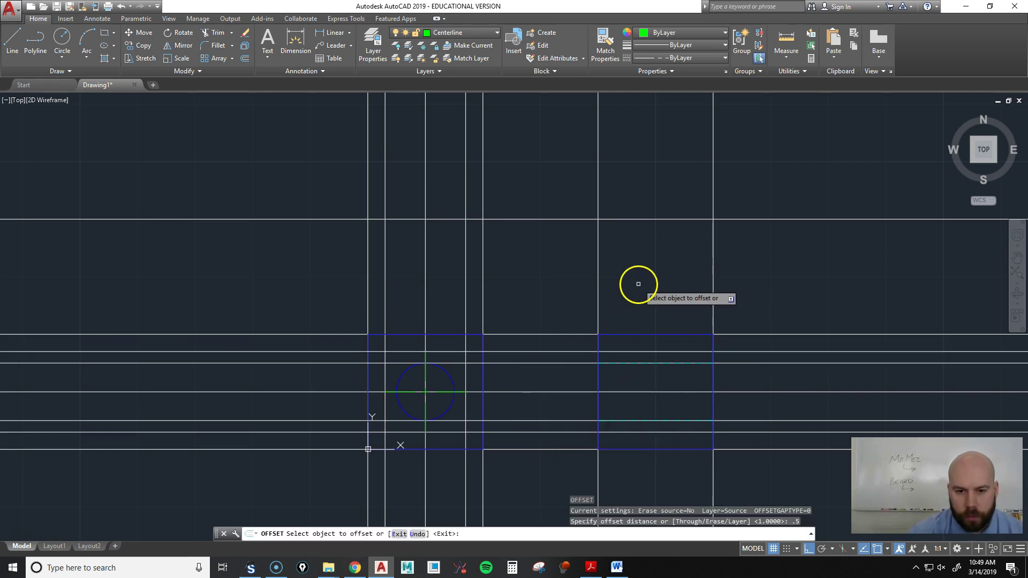
click(597, 285)
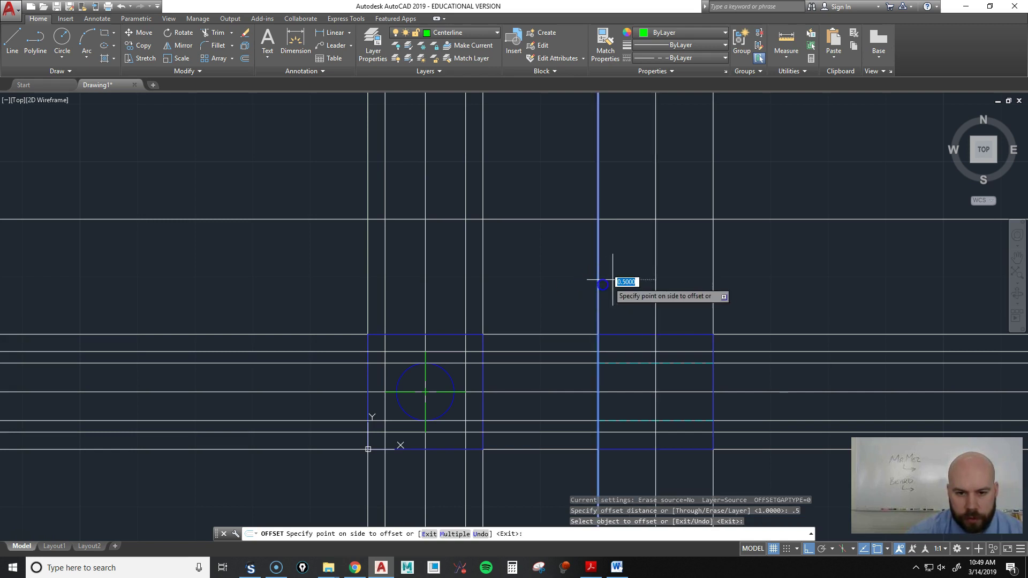
click(665, 276)
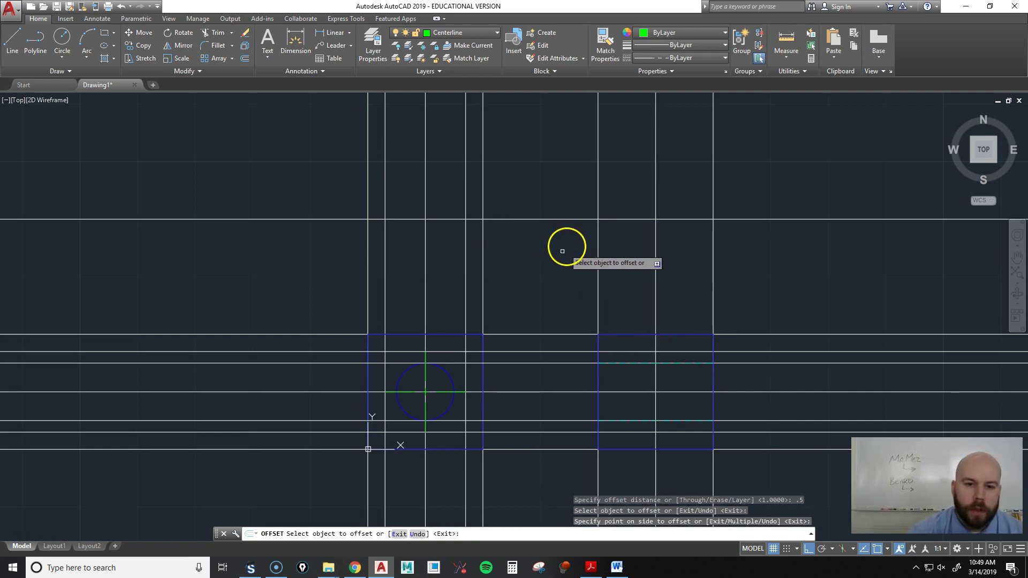
key(Return)
text(c)
key(Return)
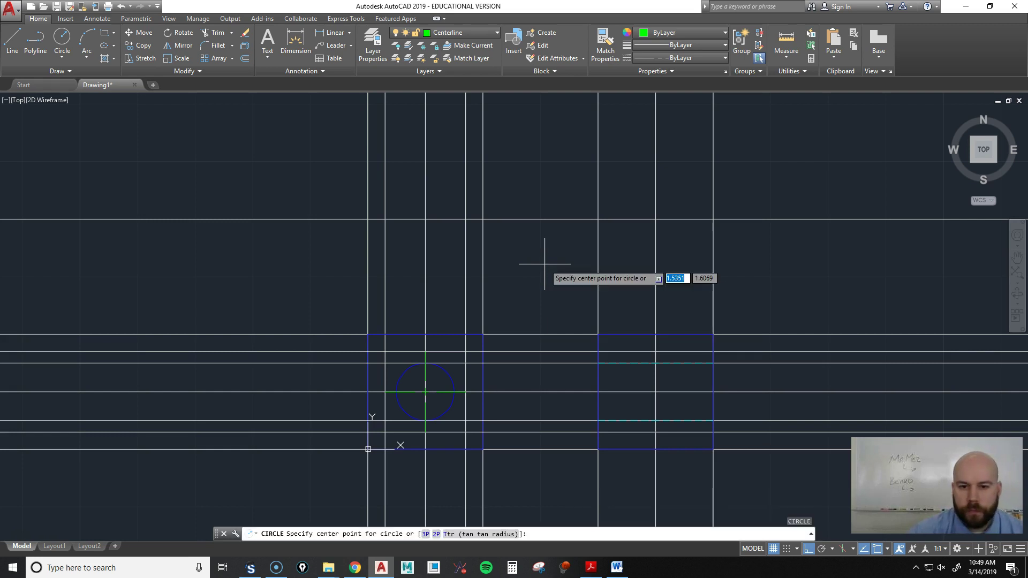
click(657, 393)
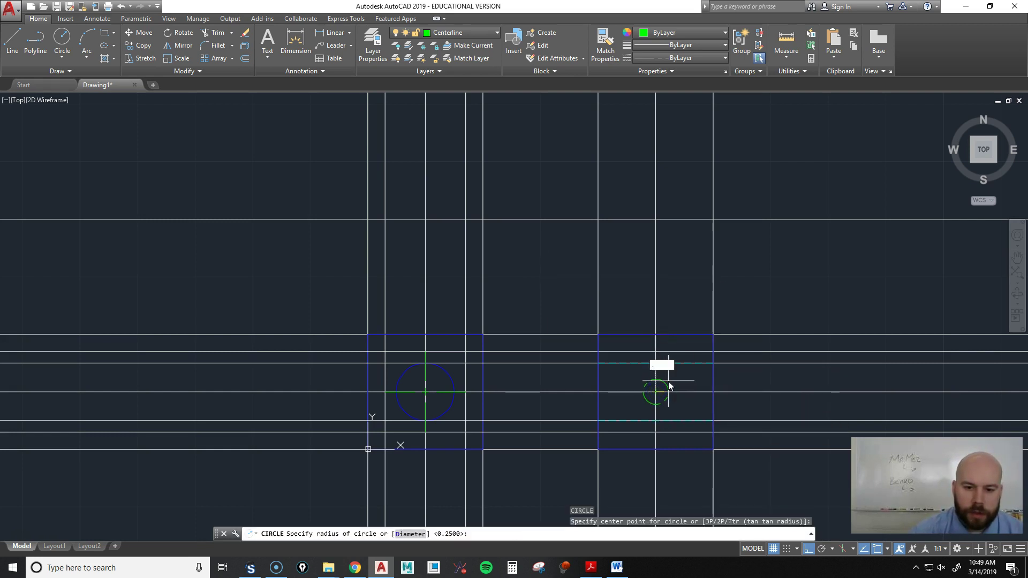
key(Escape)
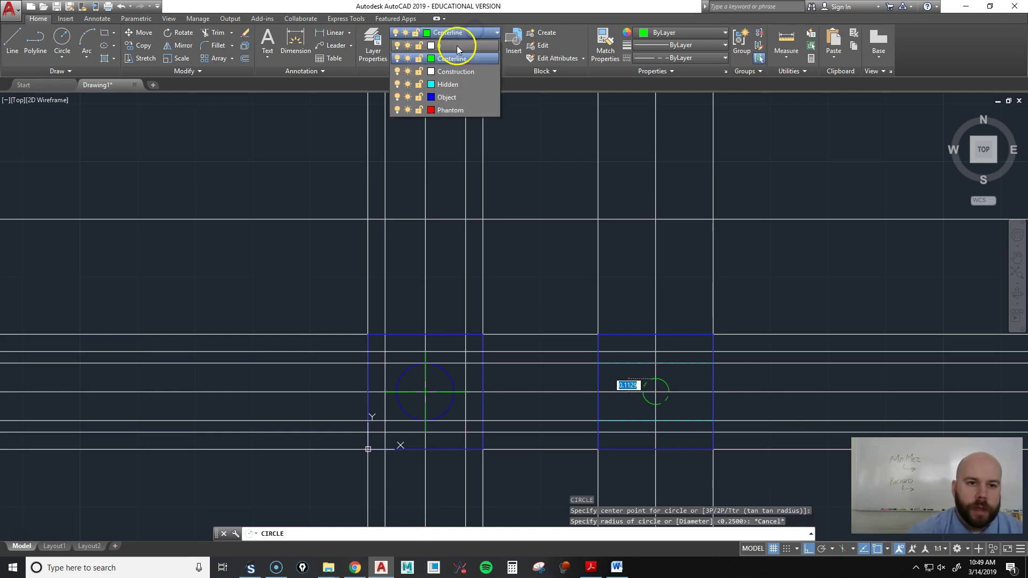
- Make the Object layer current and draw a circle of radius 0.125 at the center of the right-hand square
click(455, 91)
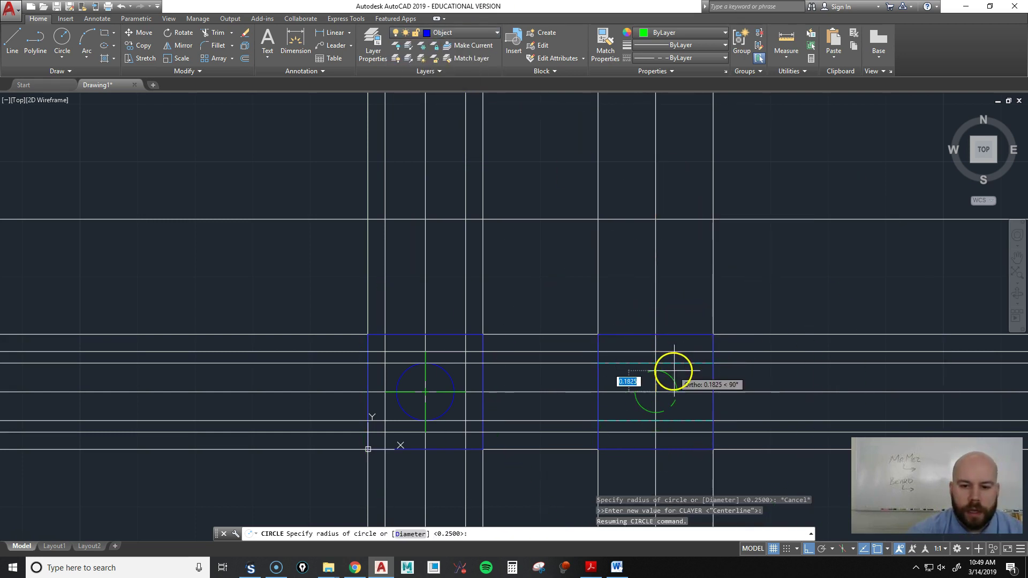
key(Escape)
key(Escape)
key(Escape)
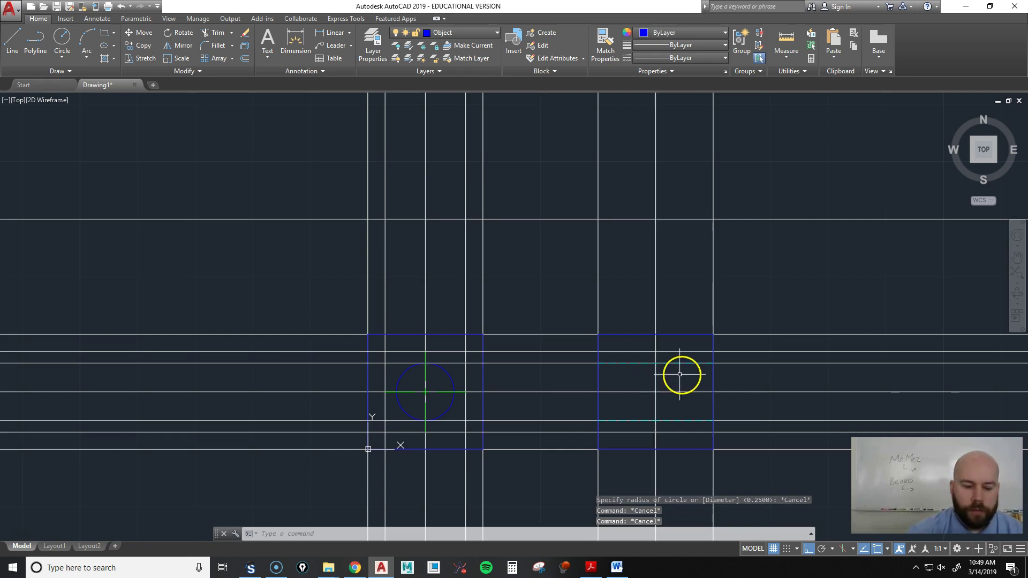
key(Return)
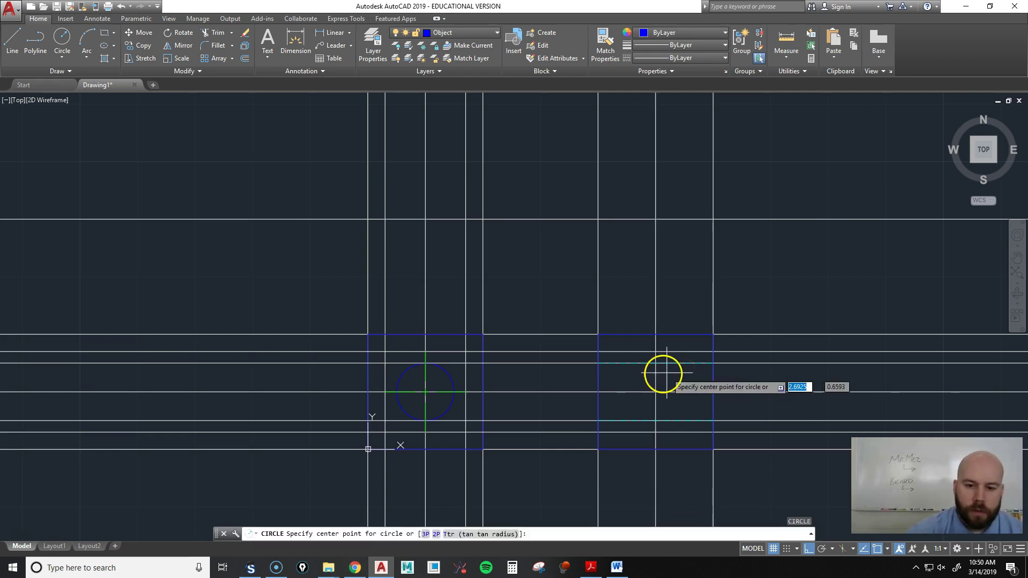
click(656, 392)
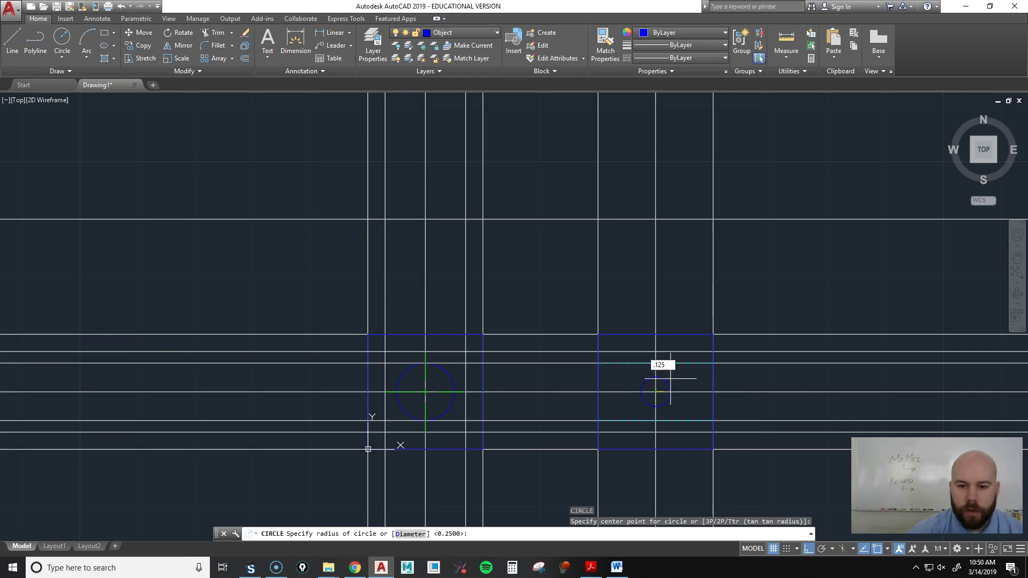
key(Return)
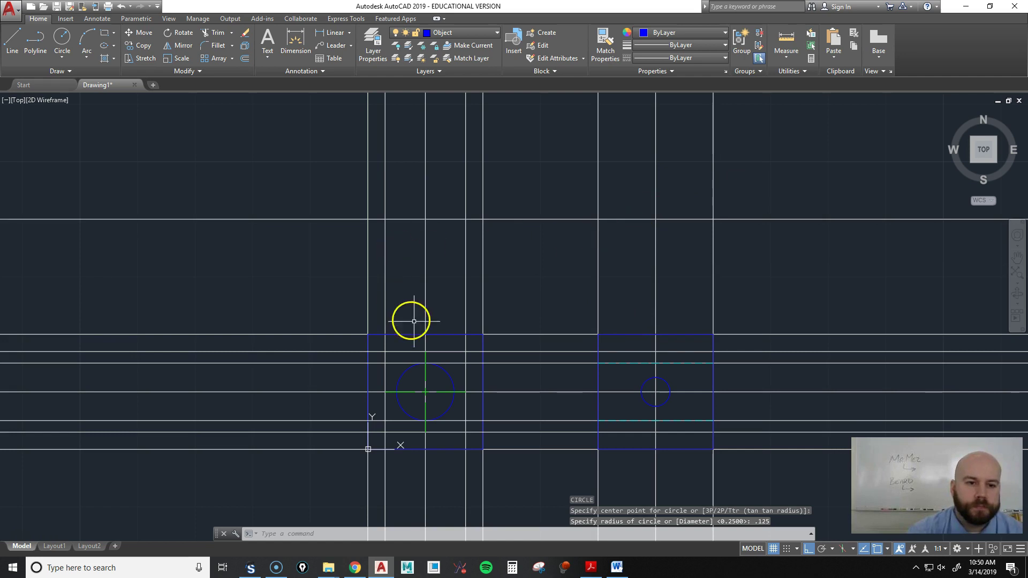
- Offset the uppermost horizontal construction line upward by 1
text(o)
key(Return)
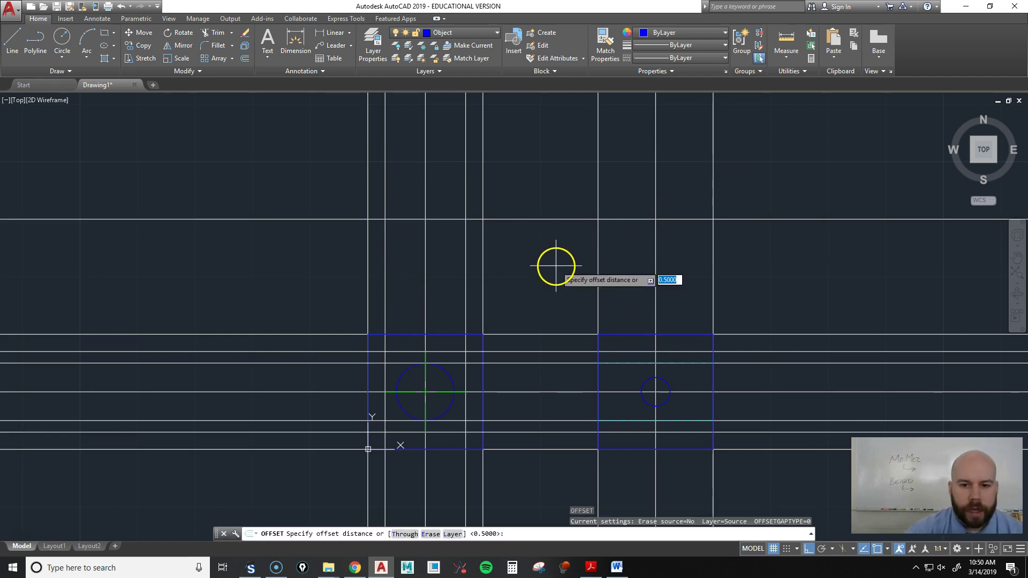
text(1)
key(Return)
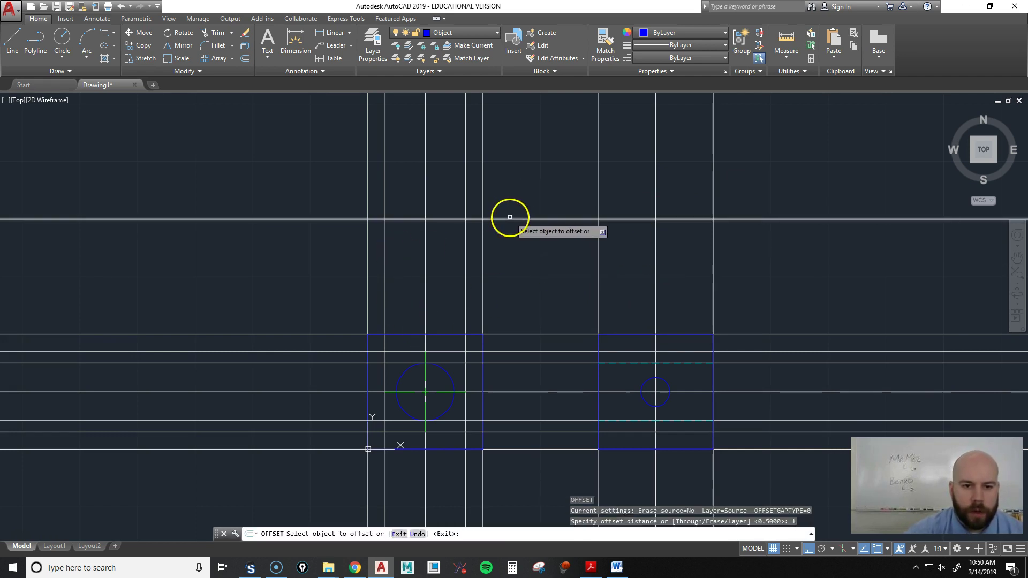
click(505, 219)
click(530, 135)
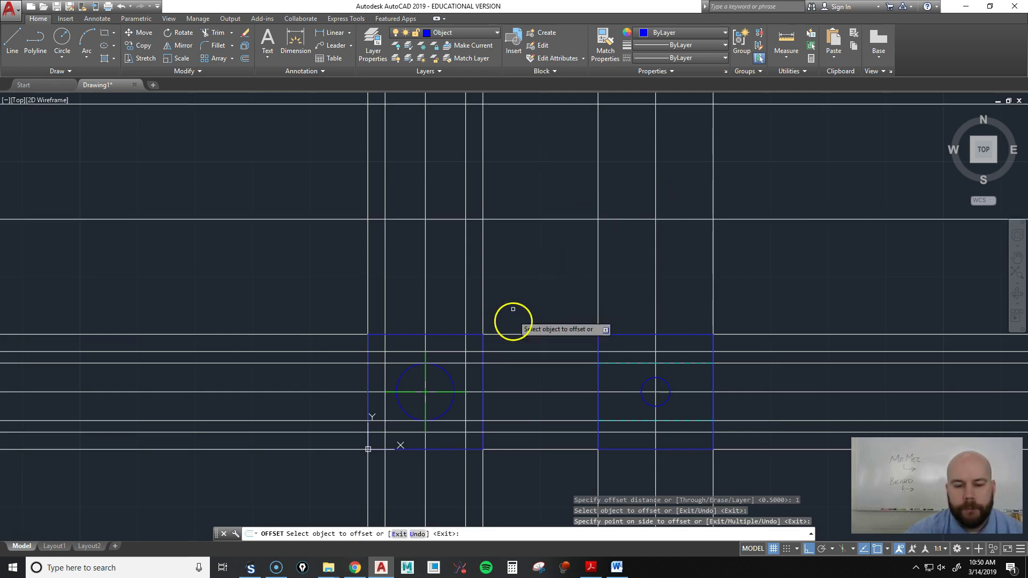
key(Return)
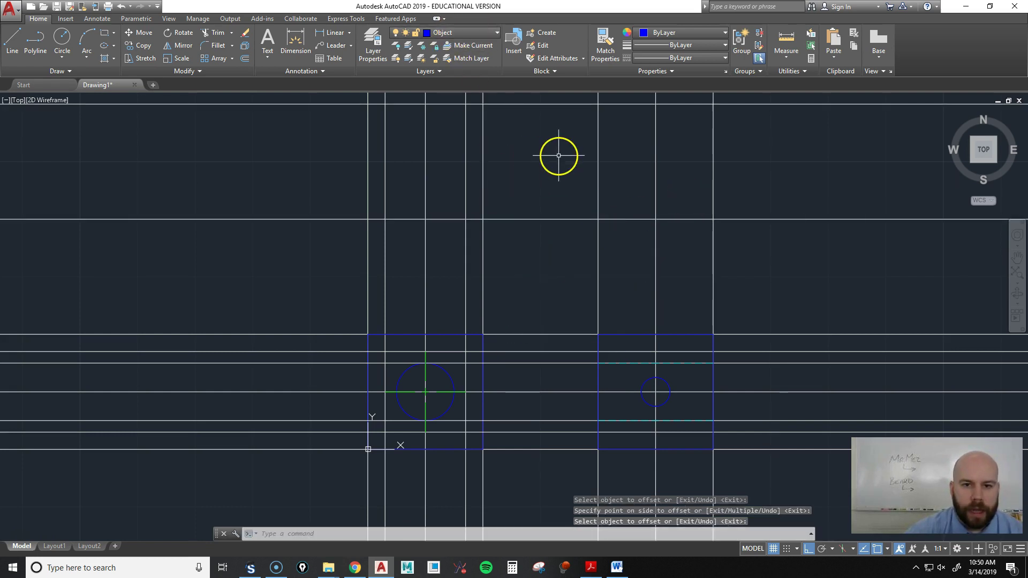
- With Ortho off, draw a diagonal object line above the right-hand square, from the lower-left to the upper-right intersection of the construction lines
text(l)
key(Return)
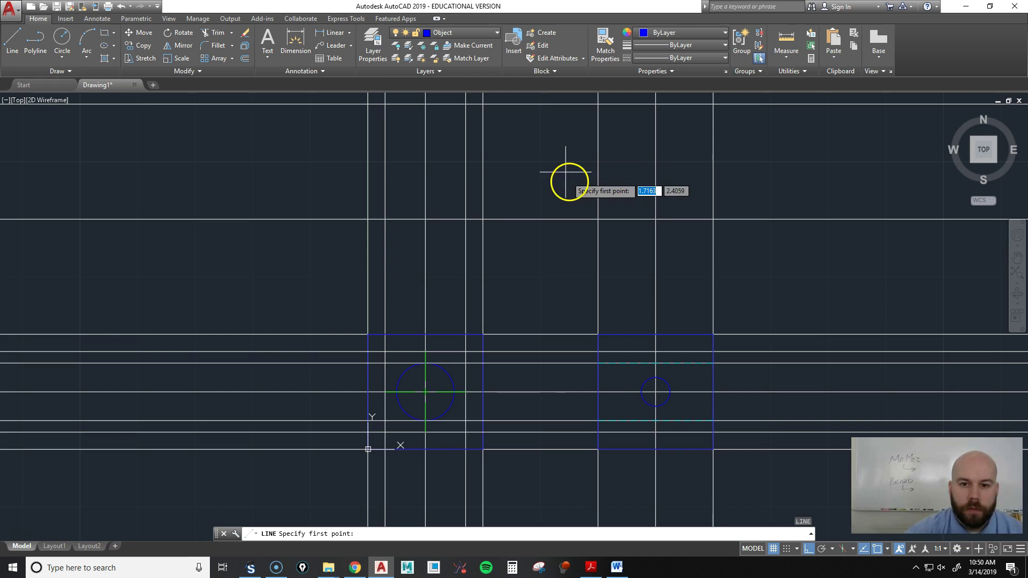
click(599, 218)
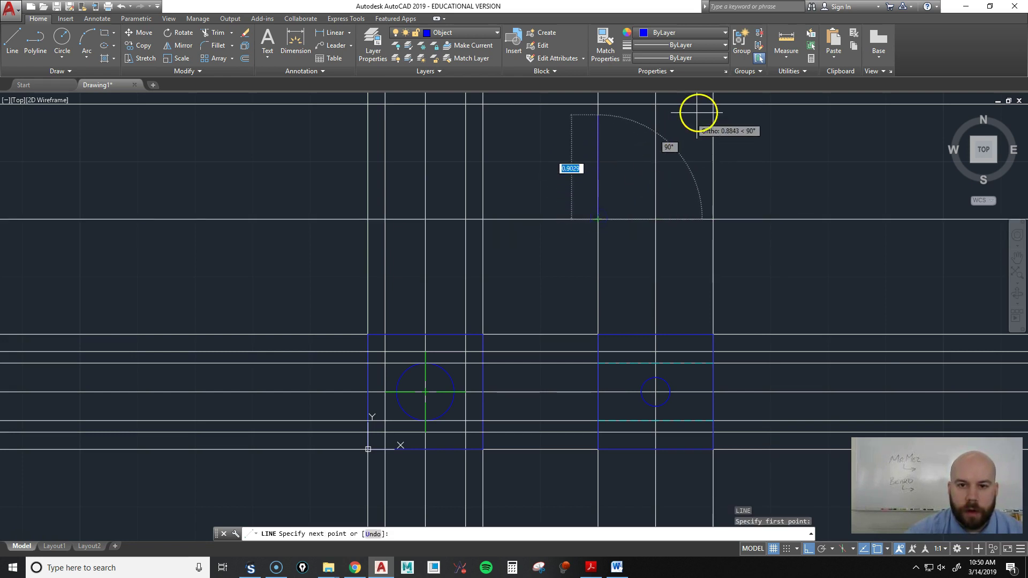
click(808, 549)
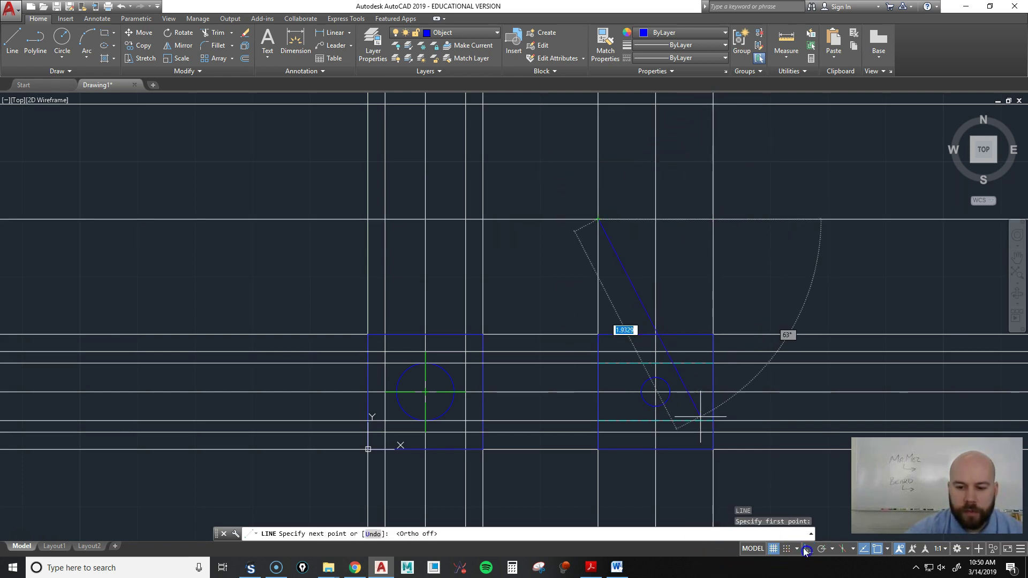
click(713, 103)
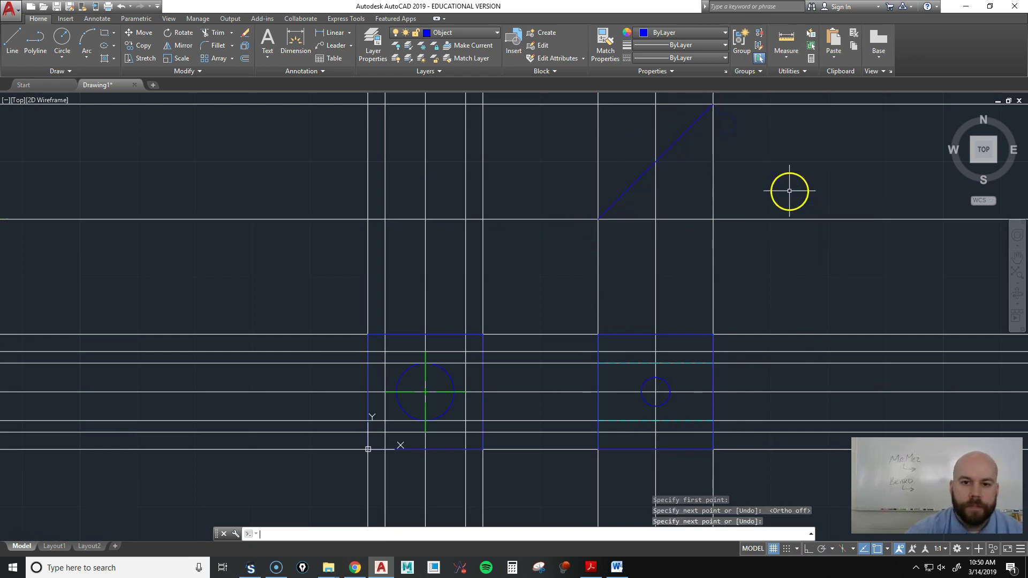
key(Return)
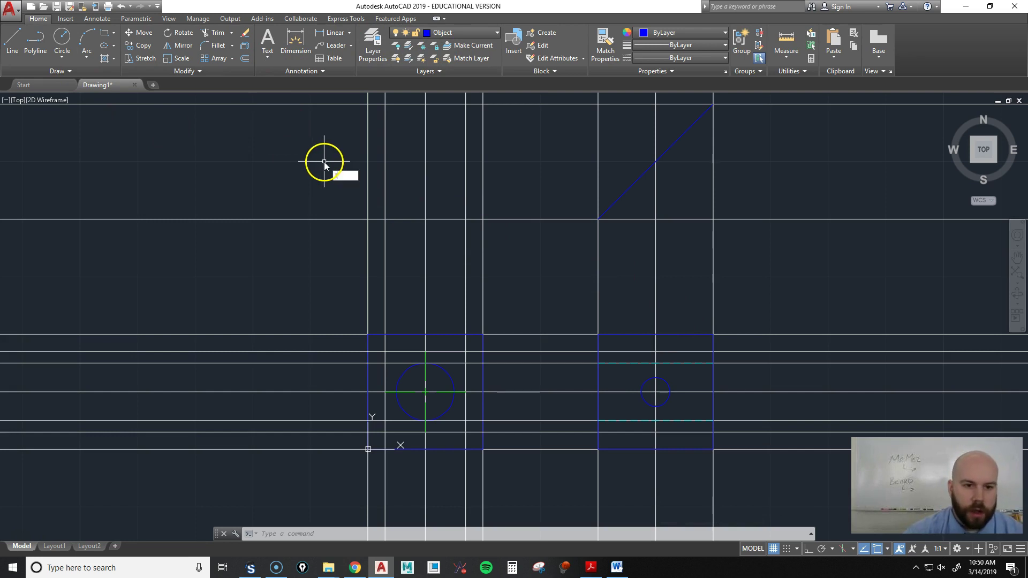
- Draw the closed square outline of the upper view between the construction lines directly above the left-hand square
text(l)
key(Return)
click(368, 104)
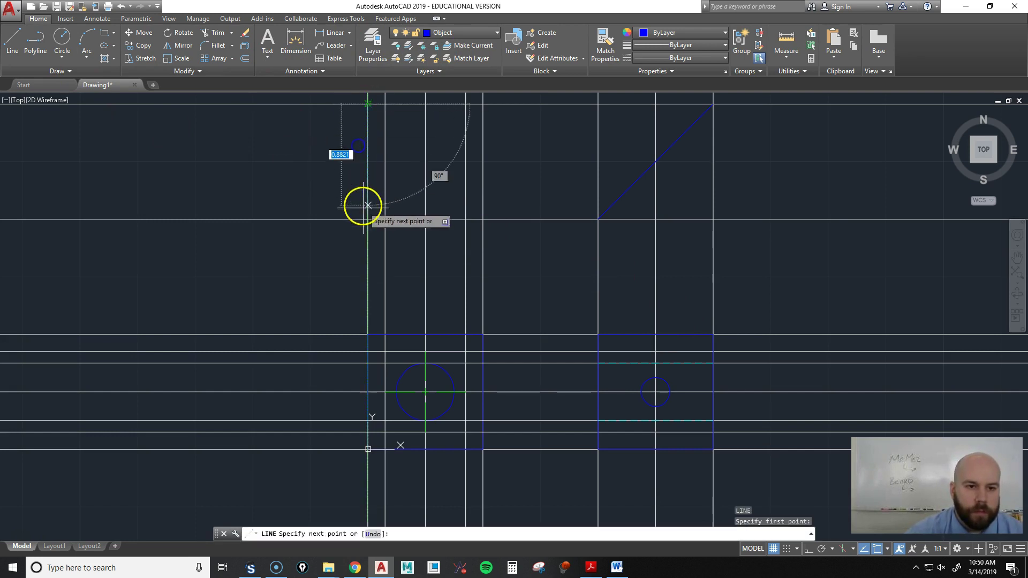
click(368, 219)
click(482, 219)
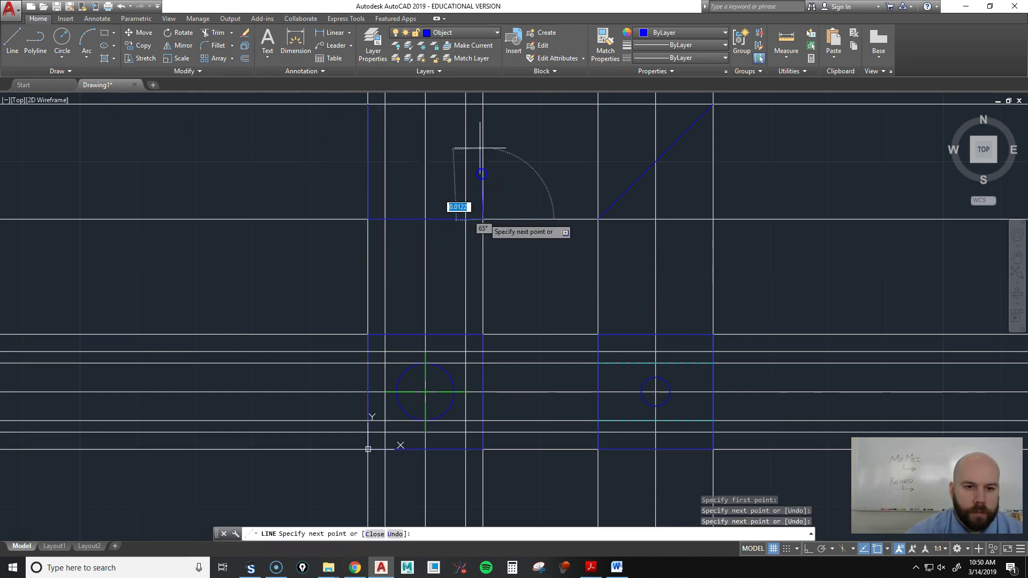
click(483, 103)
click(367, 103)
key(Return)
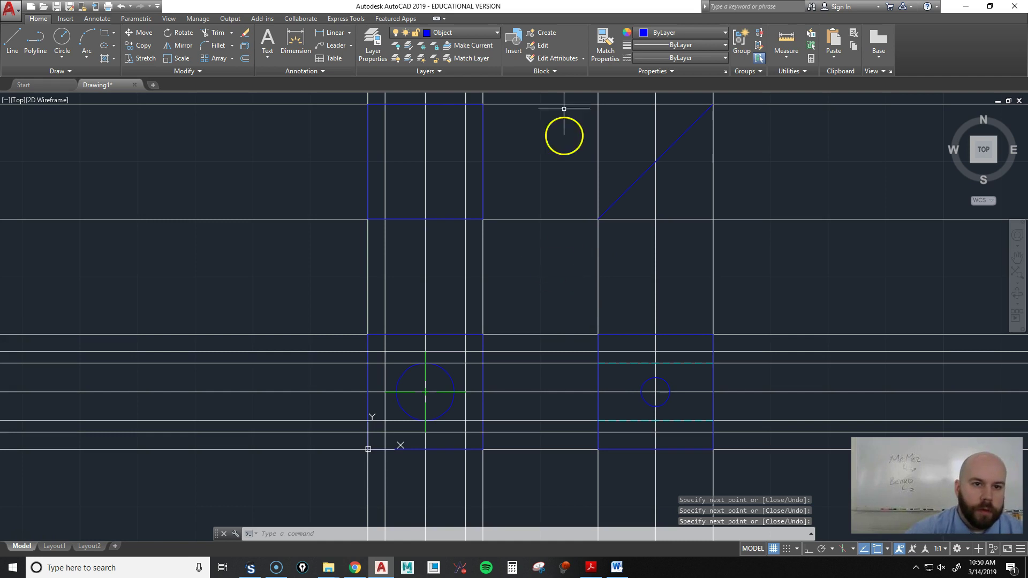
- Make the Construction layer current and draw vertical construction lines through the large circle's left and right quadrants with Ortho on
click(459, 32)
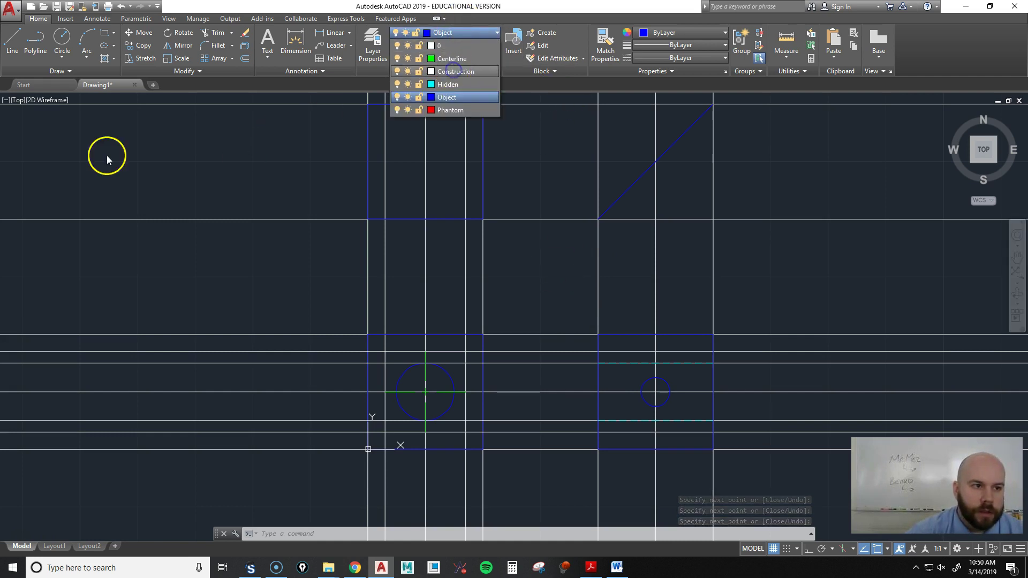
click(56, 70)
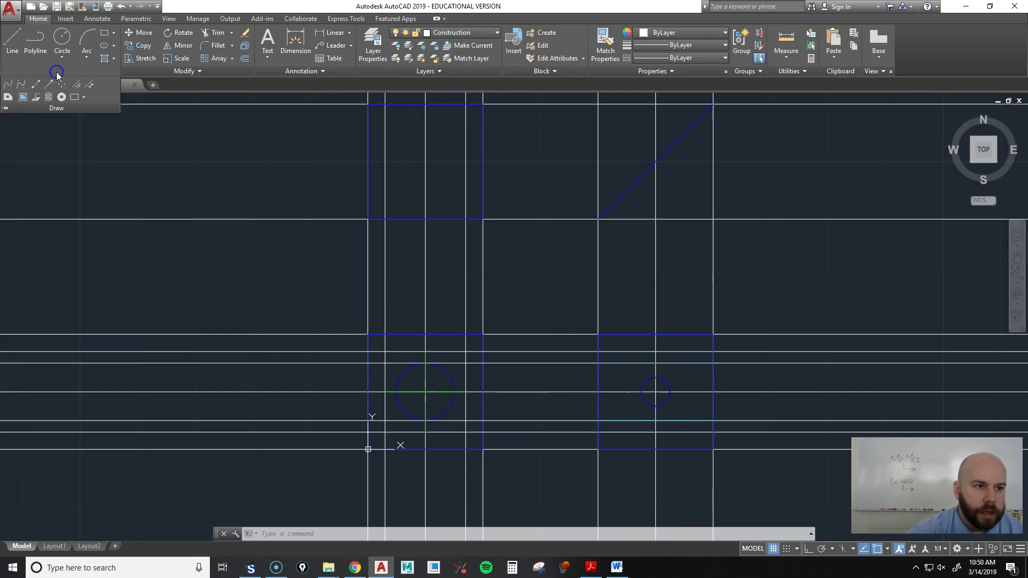
click(33, 84)
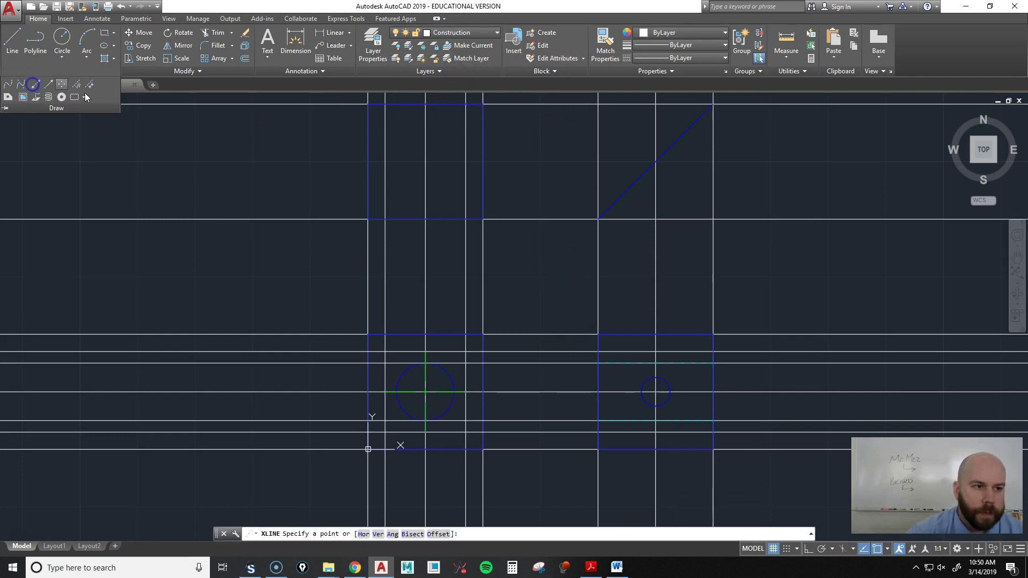
click(396, 392)
click(808, 549)
click(403, 234)
key(Return)
key(Return)
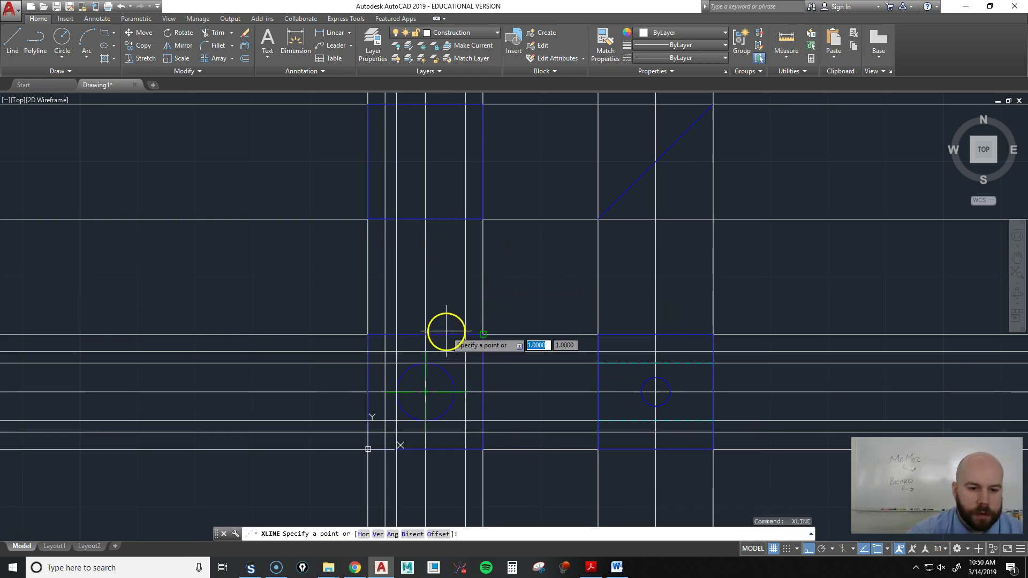
click(454, 392)
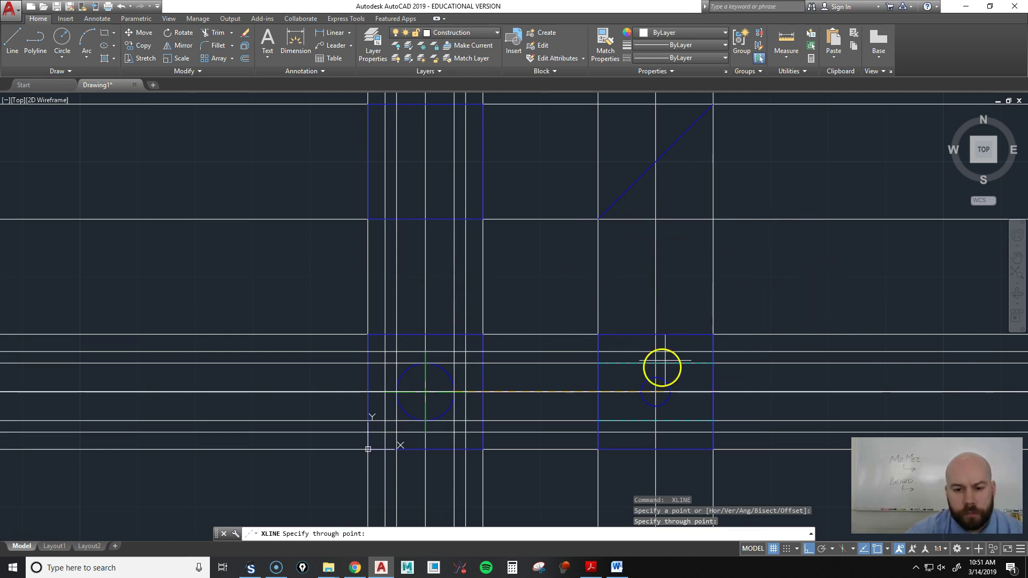
click(636, 392)
key(Return)
- Draw vertical construction lines through the left and right quadrants of the small circle in the right-hand square
key(Return)
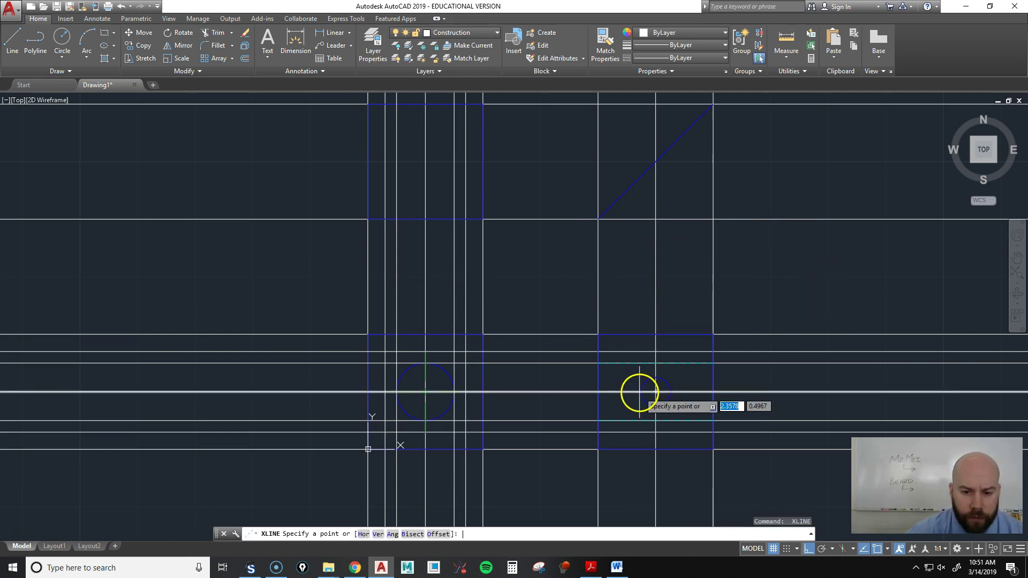
click(642, 393)
click(639, 295)
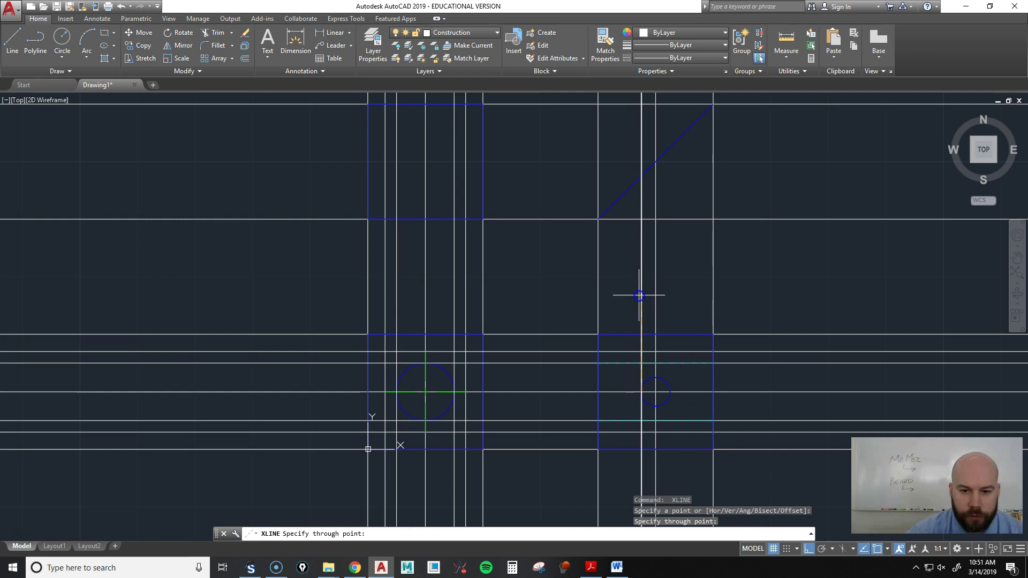
key(Return)
key(Return)
click(669, 392)
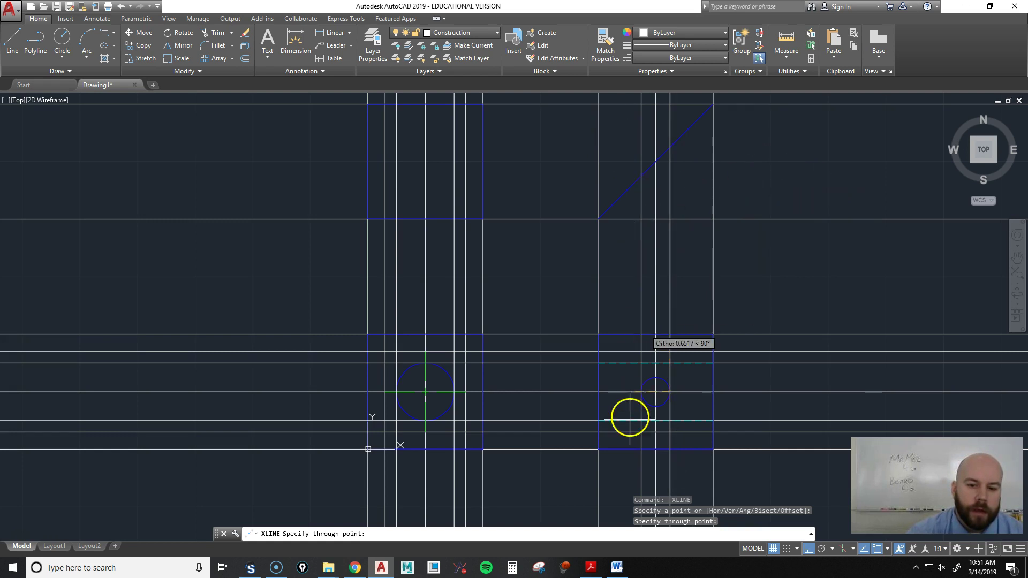
click(644, 381)
key(Return)
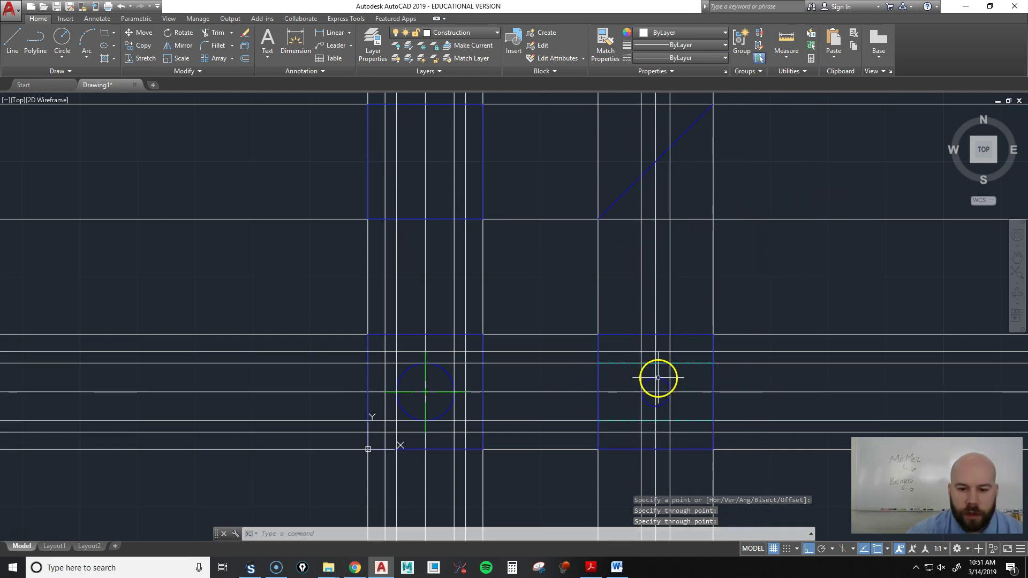
- Draw a horizontal construction line through the top quadrant of the small circle in the right-hand square
key(Return)
click(657, 378)
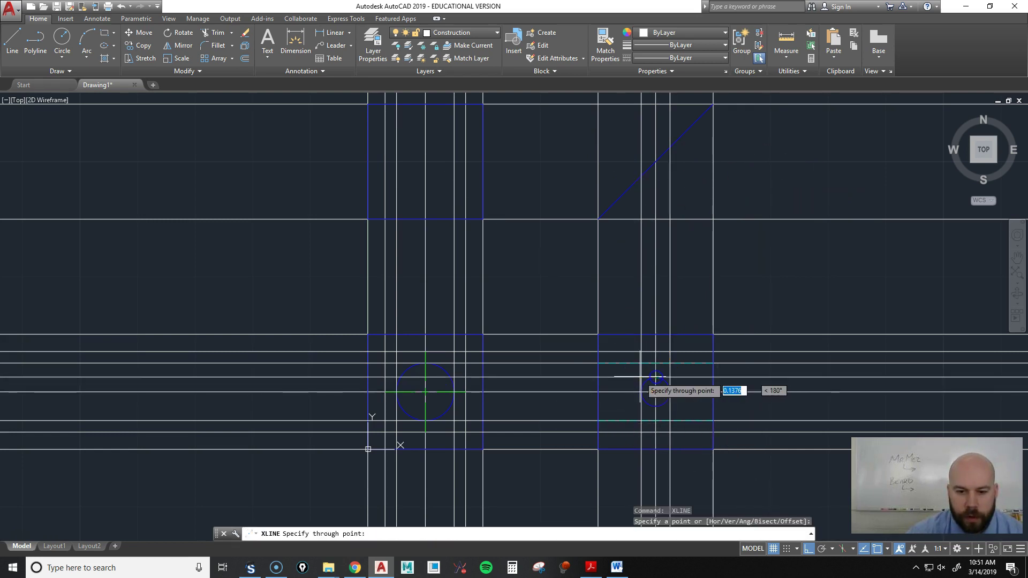
click(610, 379)
click(656, 410)
key(Return)
key(Return)
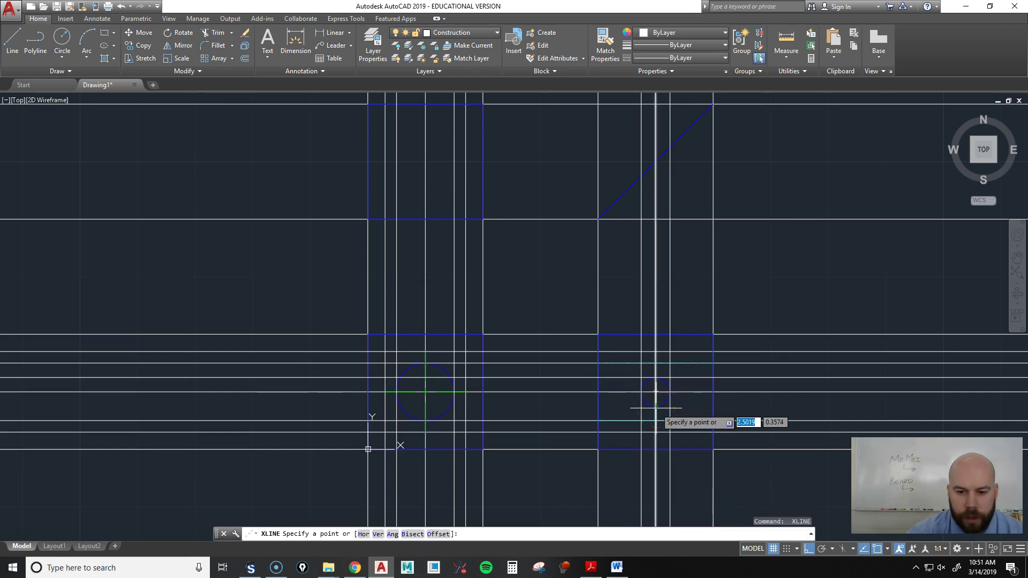
click(655, 407)
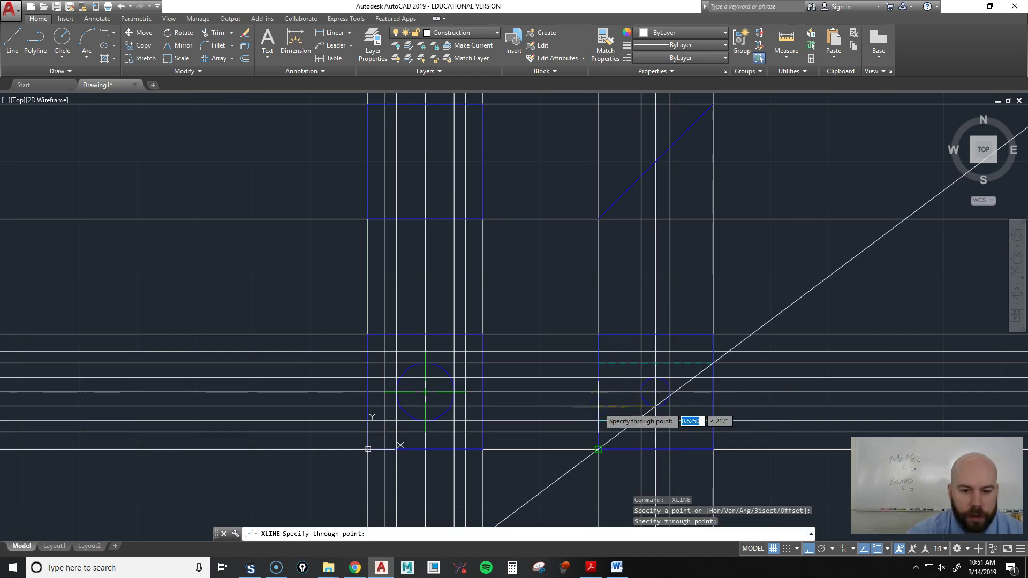
key(ctrl+z)
key(ctrl+z)
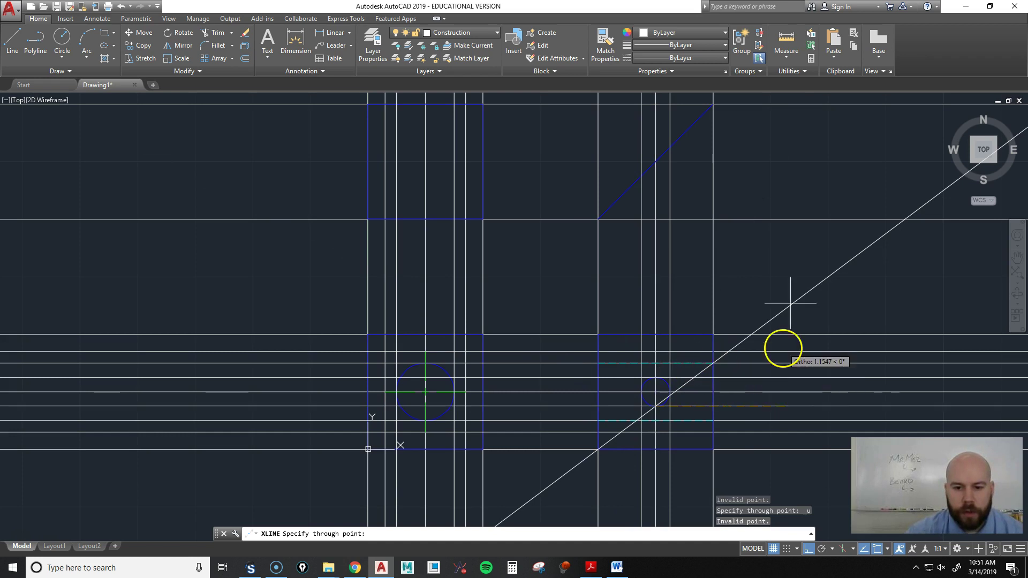
key(Escape)
key(Escape)
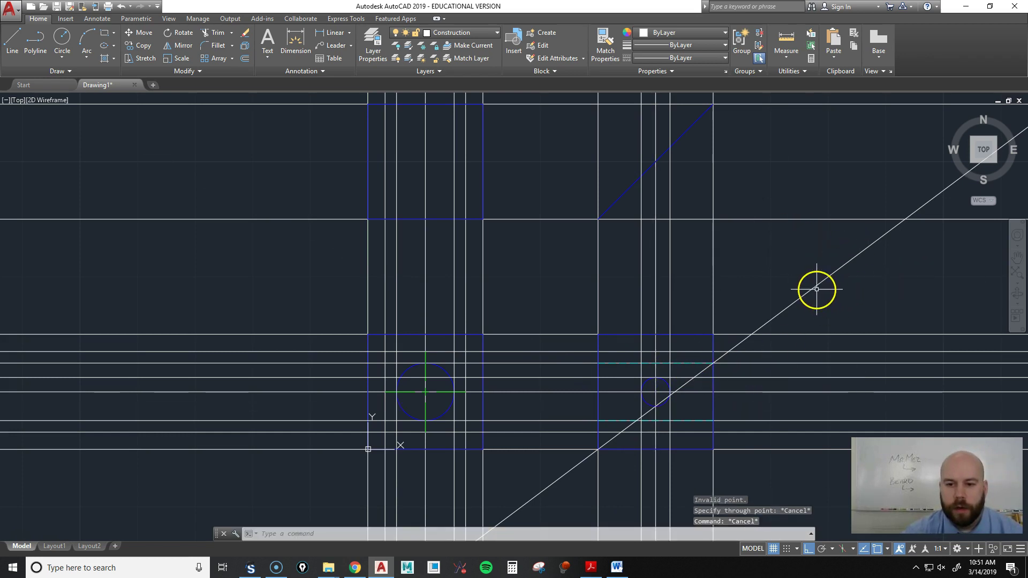
click(817, 286)
key(Delete)
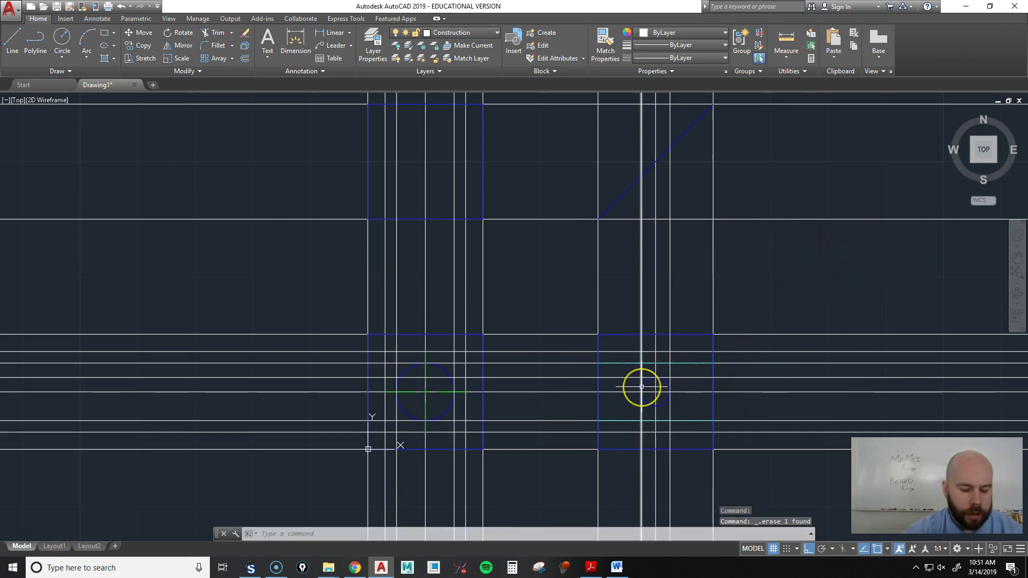
key(Delete)
key(Escape)
key(Escape)
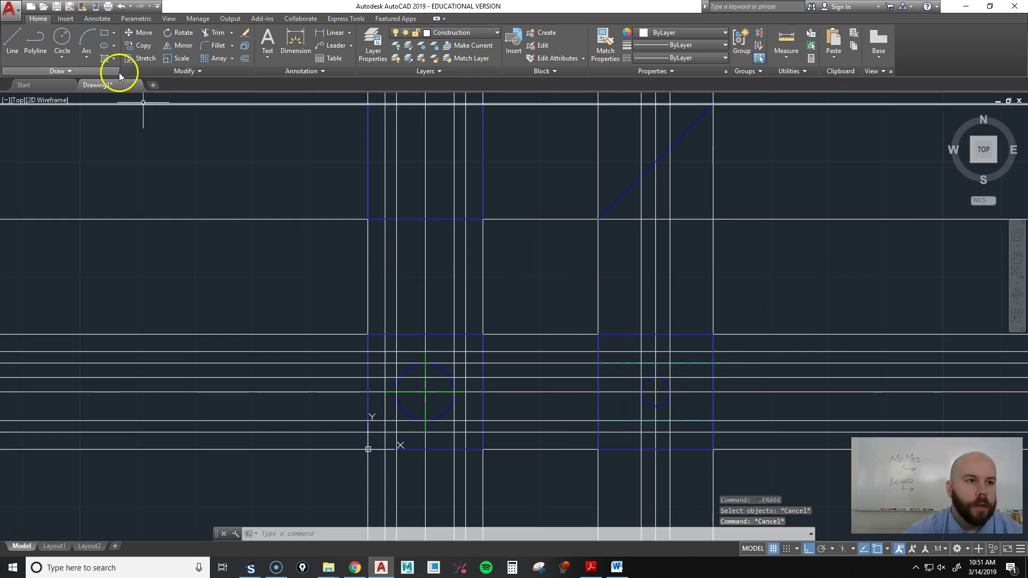
- Draw a horizontal construction line through the bottom quadrant of the small circle in the right-hand square
click(54, 74)
click(36, 84)
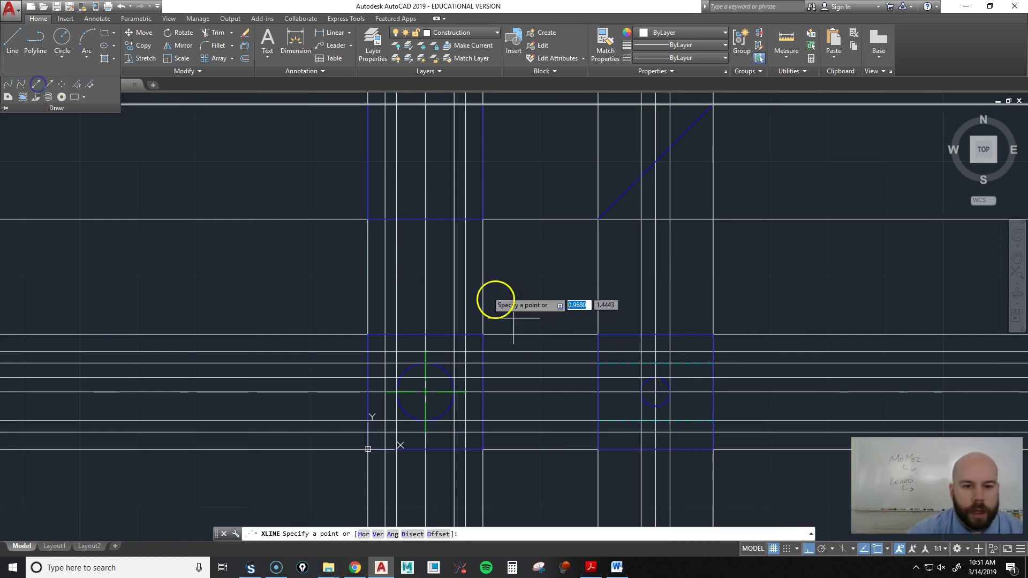
click(654, 406)
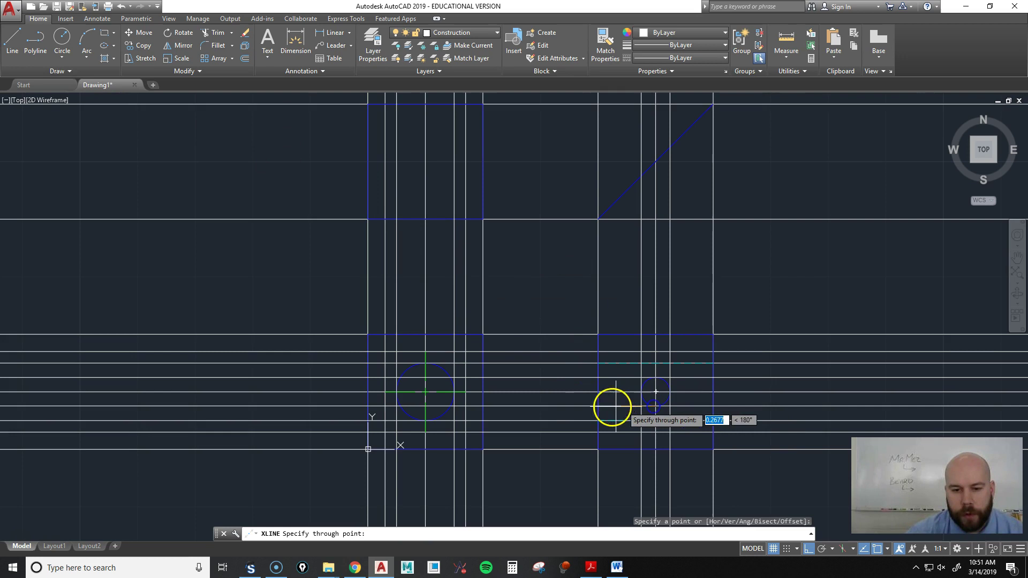
click(562, 407)
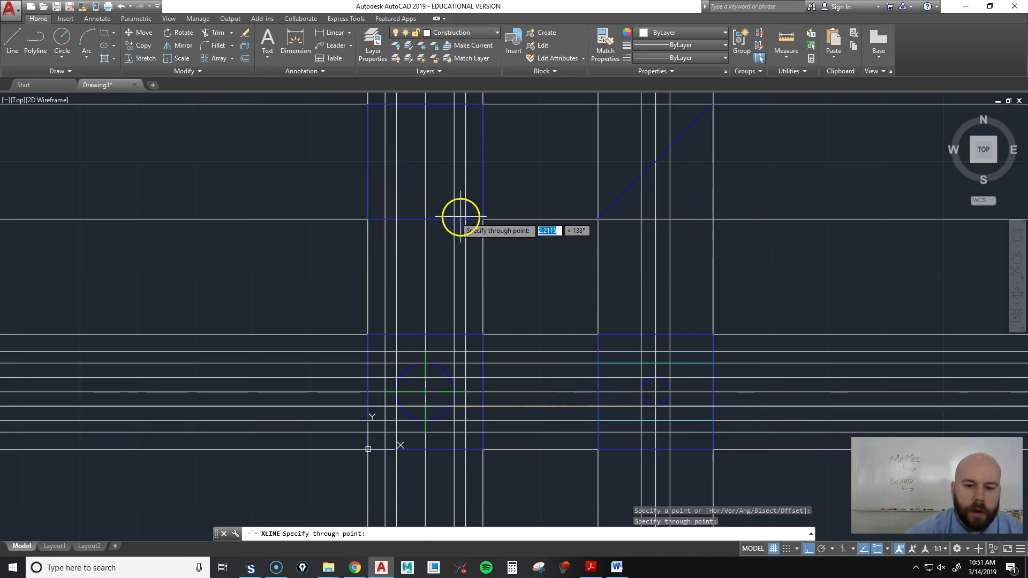
key(Return)
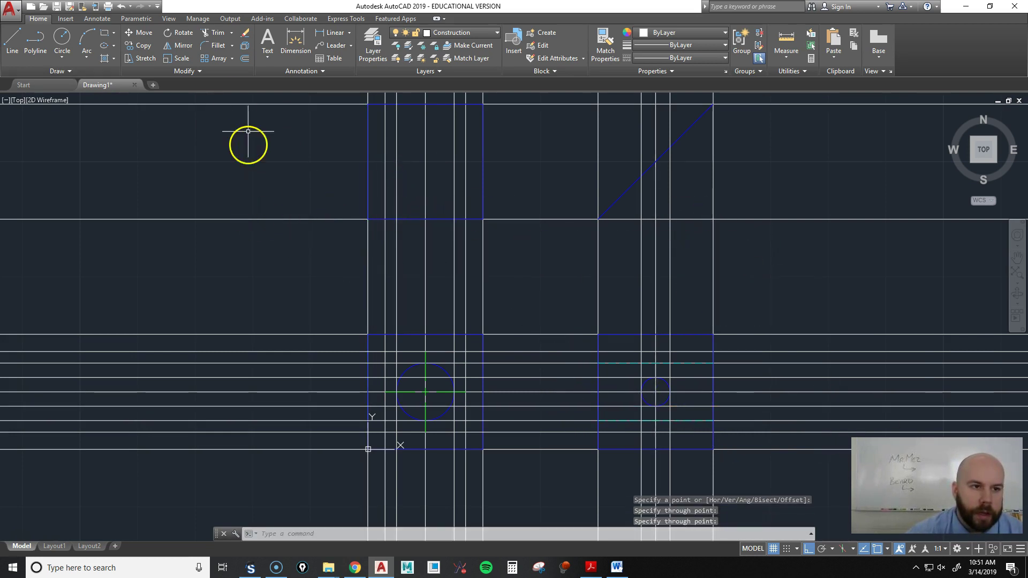
- Make the Hidden layer current and draw two horizontal hidden lines across the left-hand square along the small circle's projected top and bottom edges
click(433, 37)
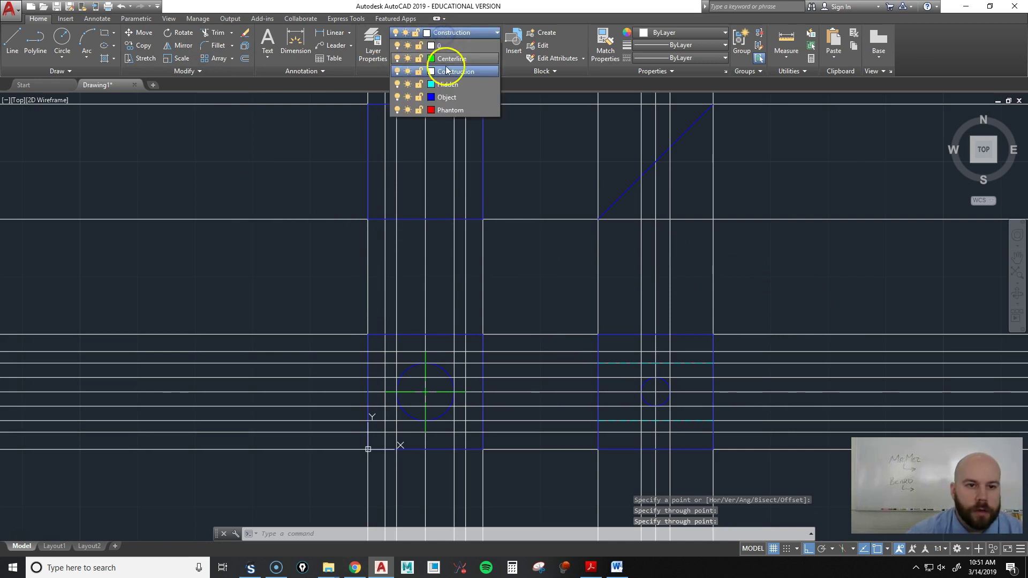
click(445, 84)
text(l)
key(Return)
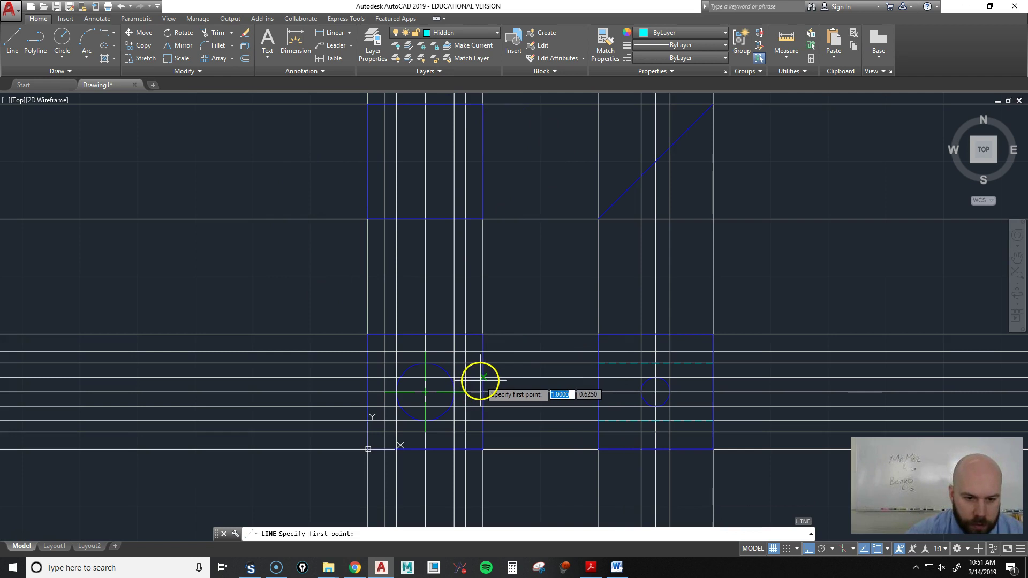
click(482, 377)
click(367, 377)
key(Return)
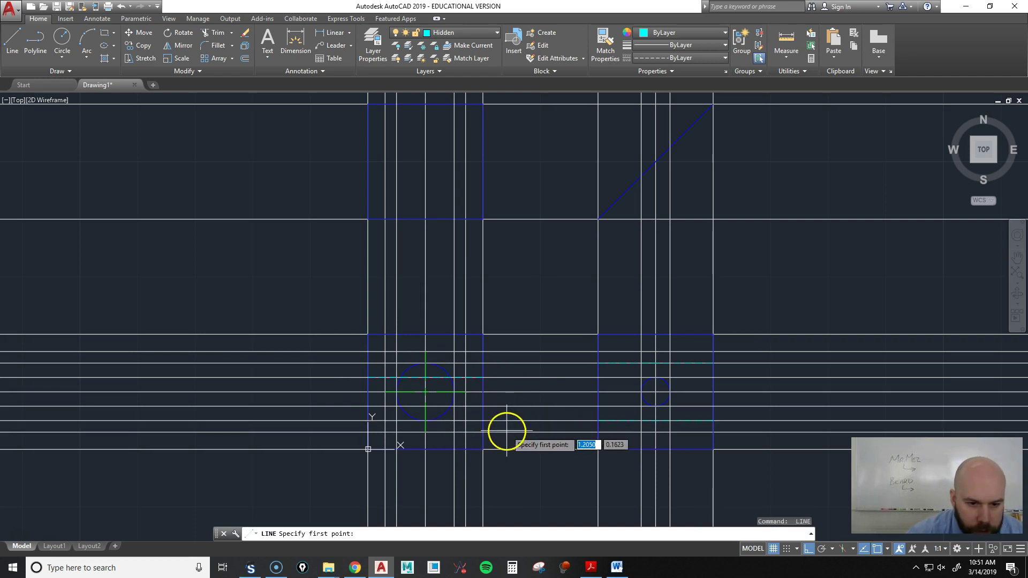
click(482, 407)
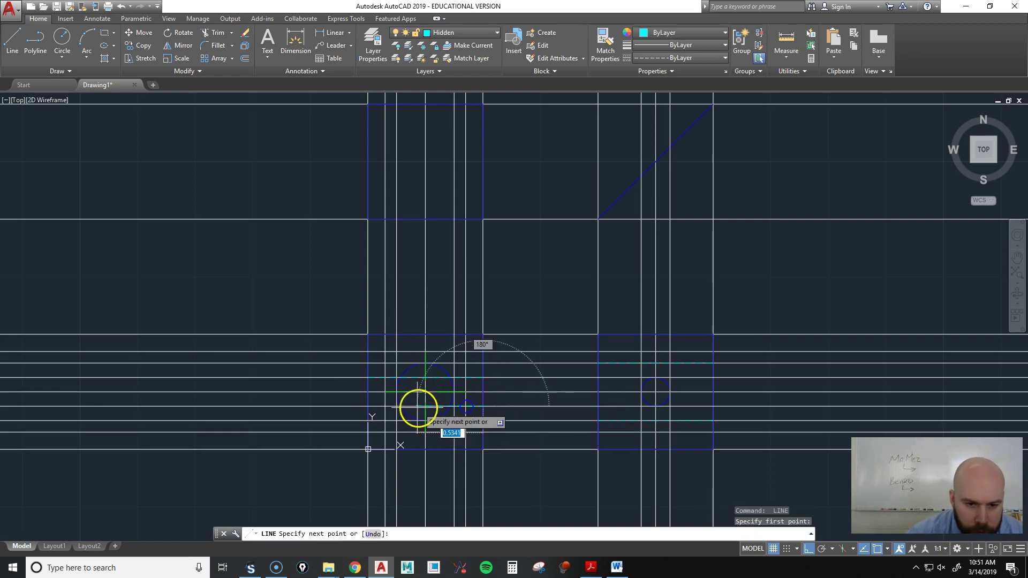
key(Return)
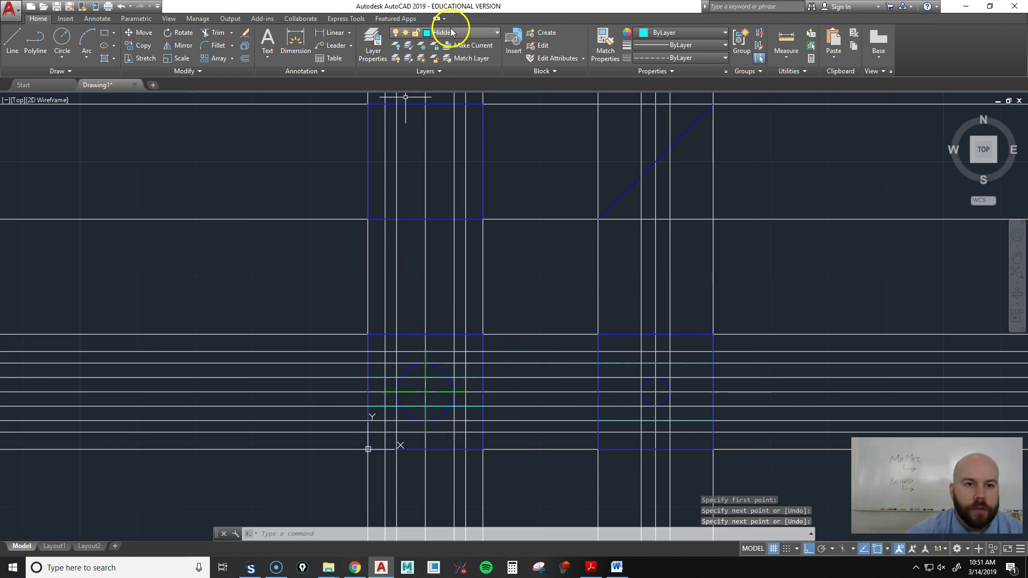
- Turn off the Construction layer and trim away the parts of both hidden lines that lie inside the large circle
click(448, 32)
click(396, 71)
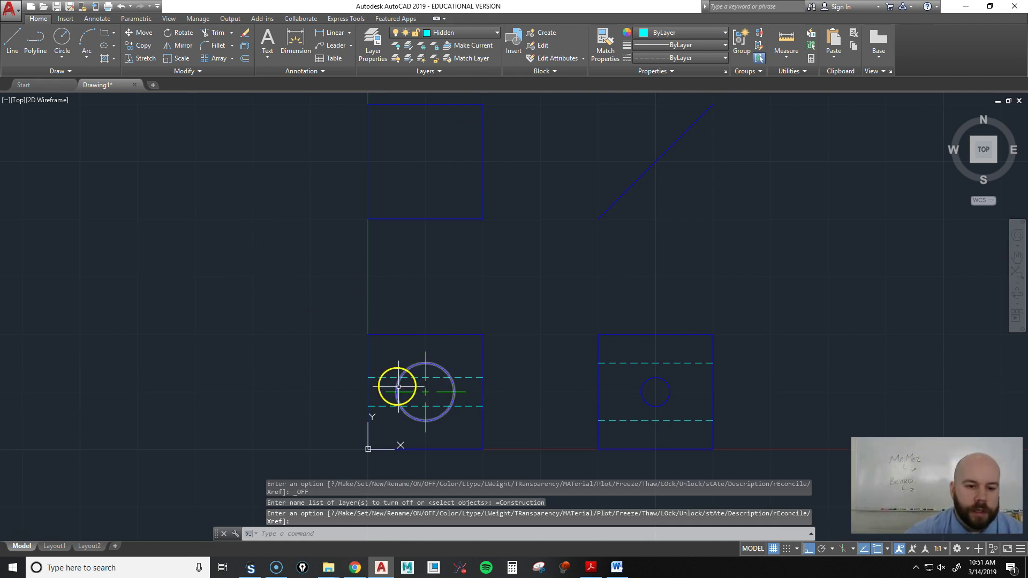
text(tr)
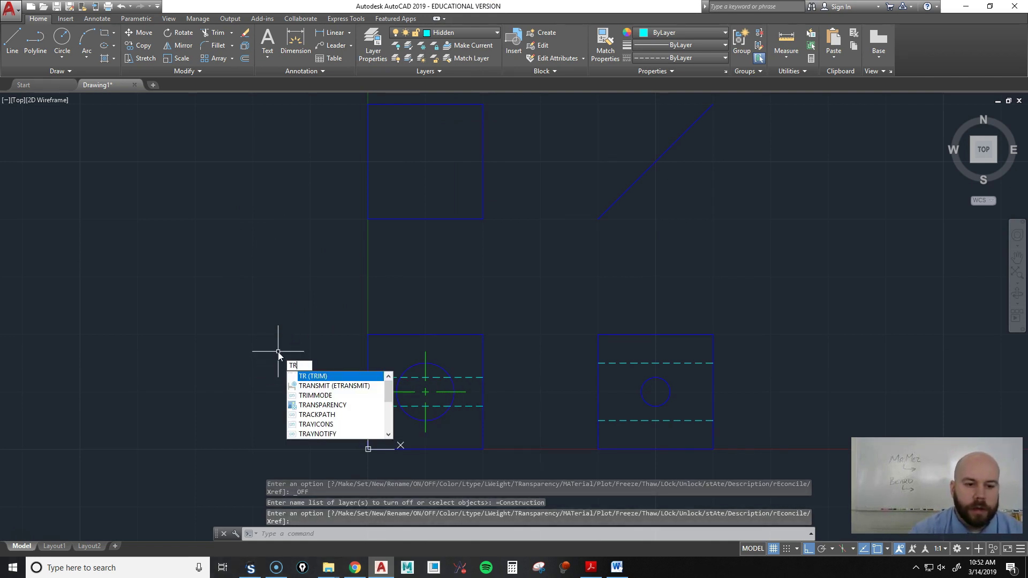
key(Return)
click(528, 475)
click(312, 278)
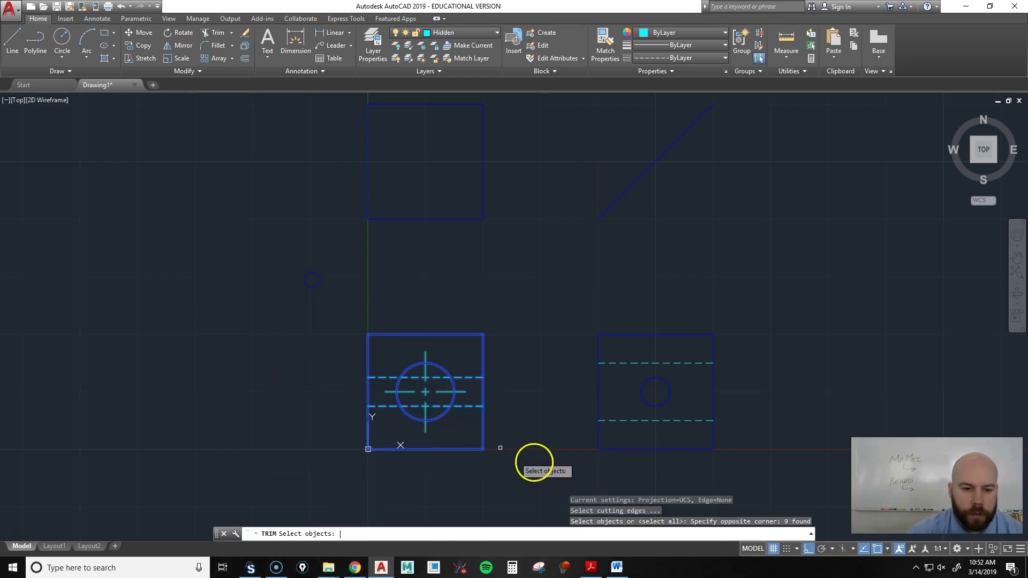
key(Return)
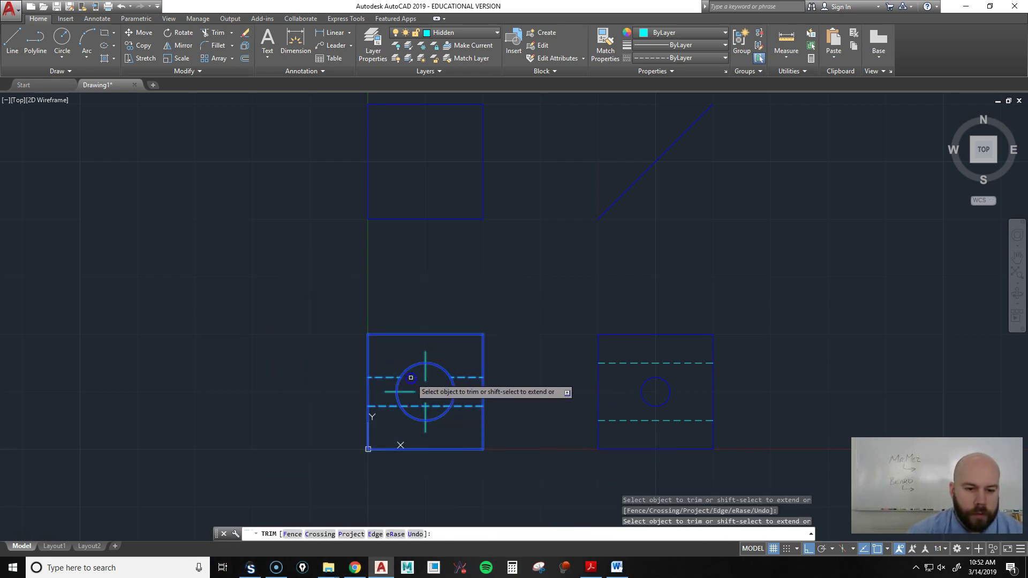
click(413, 407)
right_click(536, 332)
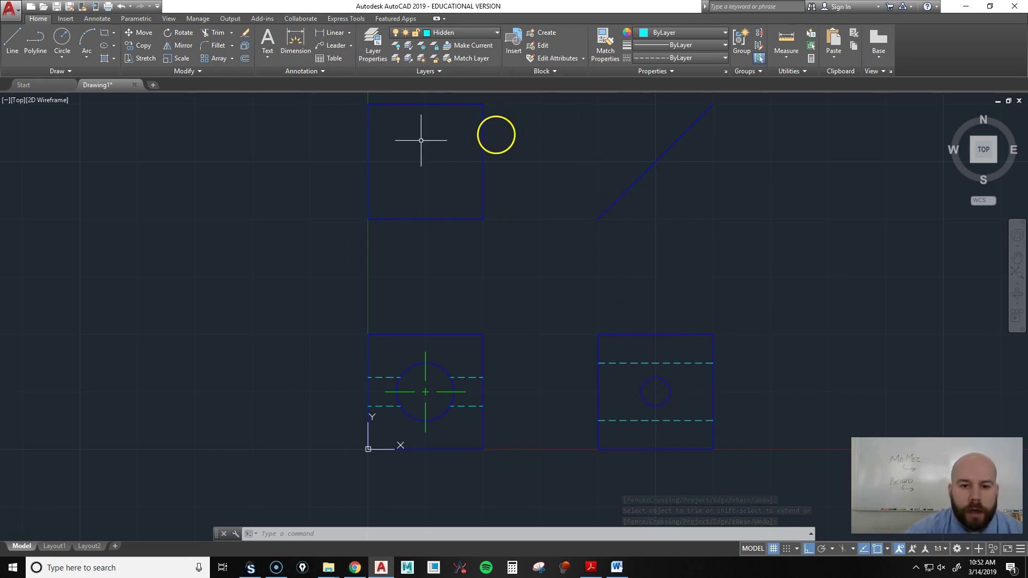
- Make the Construction layer current and turn it back on
click(449, 33)
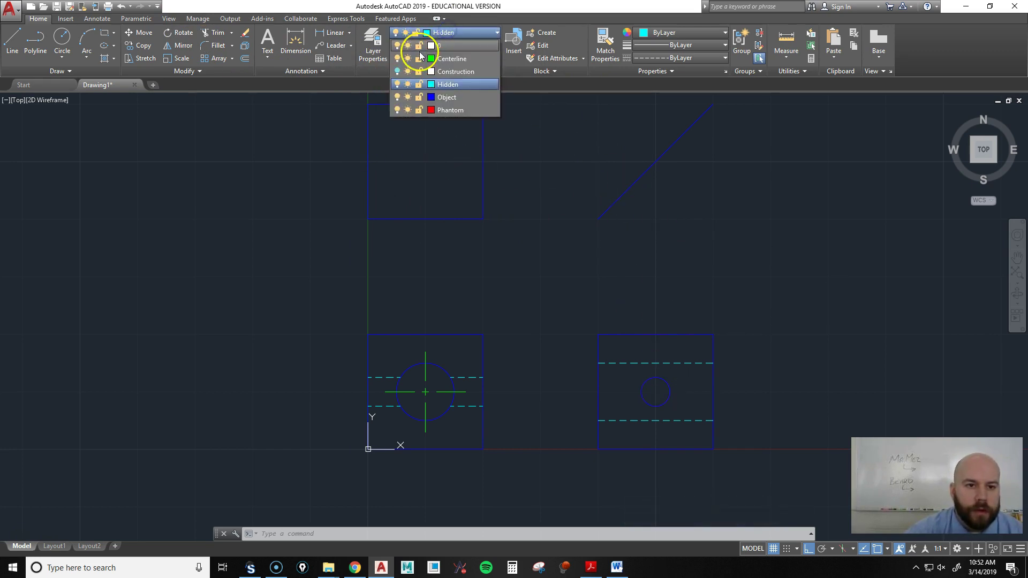
click(537, 99)
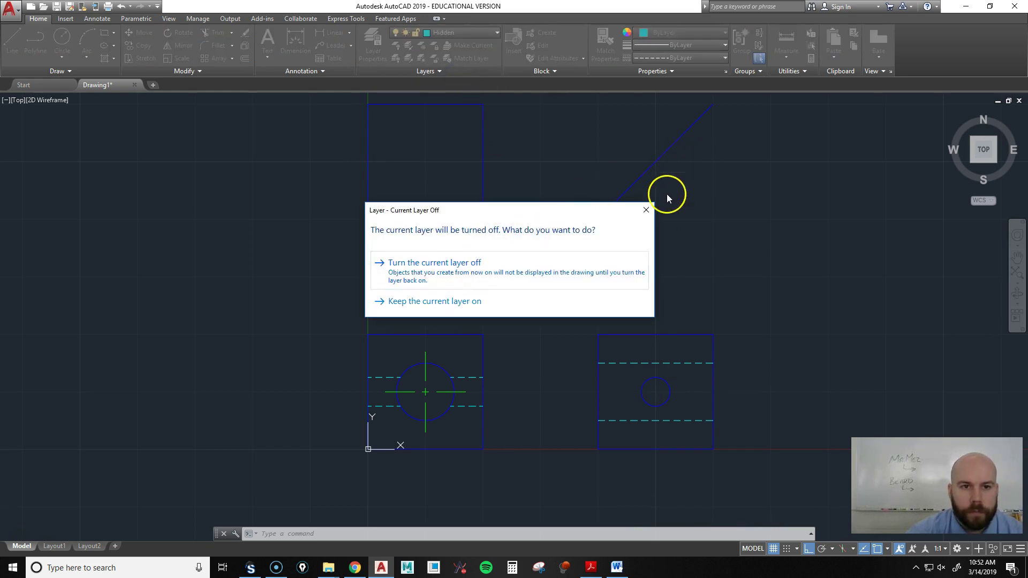
click(645, 209)
click(468, 34)
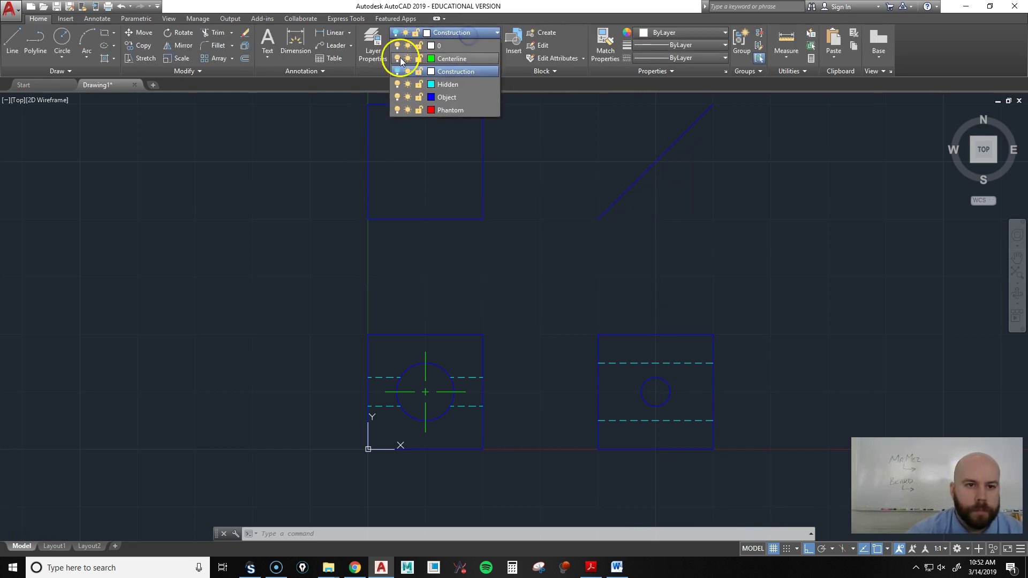
click(396, 71)
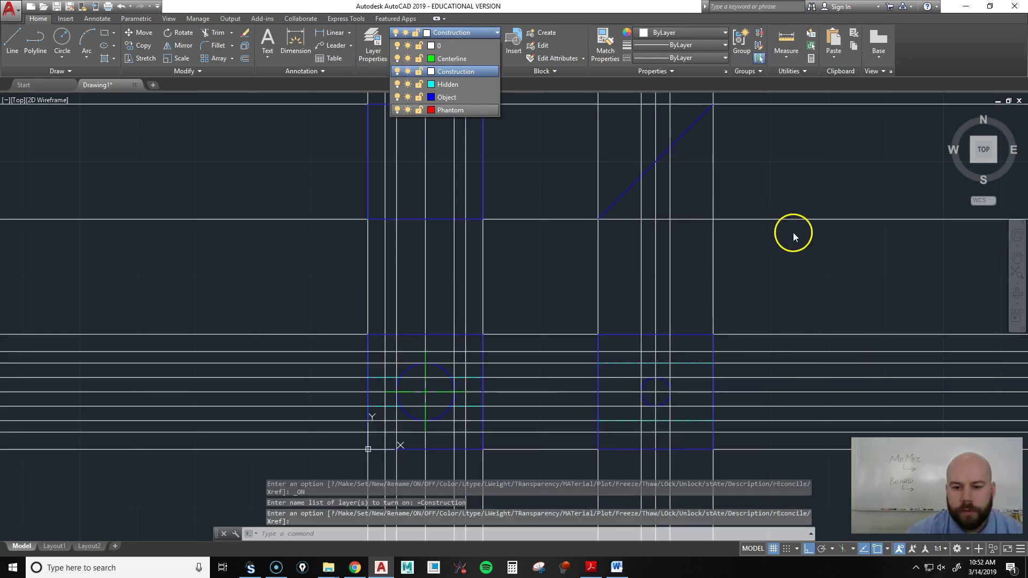
click(851, 274)
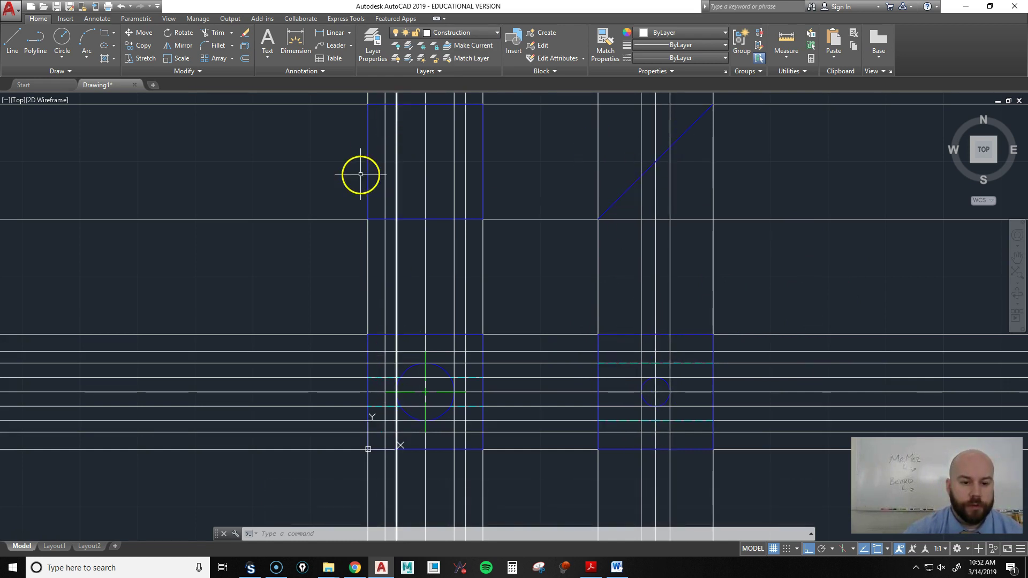
- Make the Hidden layer current and draw two full-height vertical hidden lines in the upper square along the large circle's projected left and right quadrants
click(460, 33)
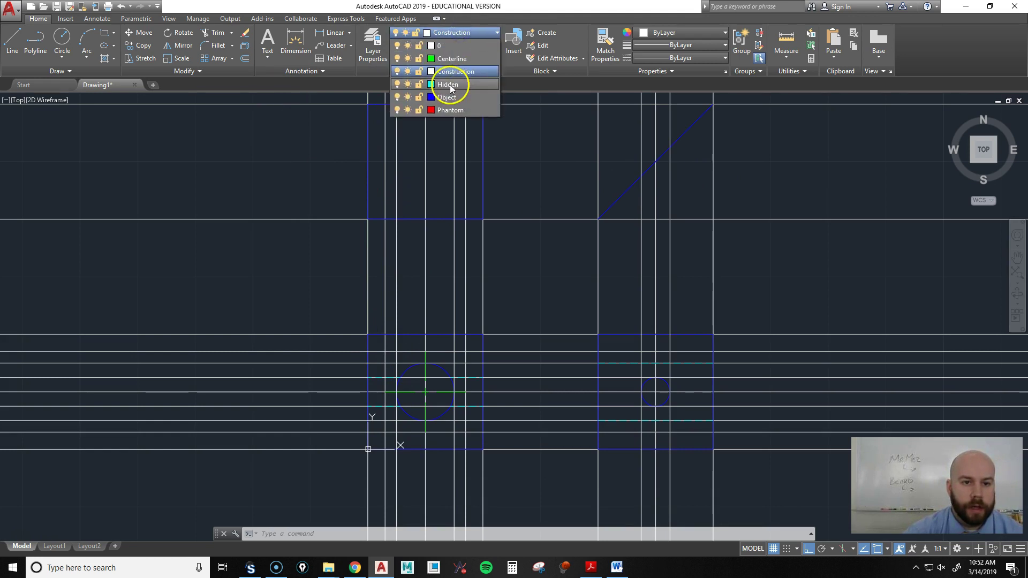
click(449, 84)
click(12, 43)
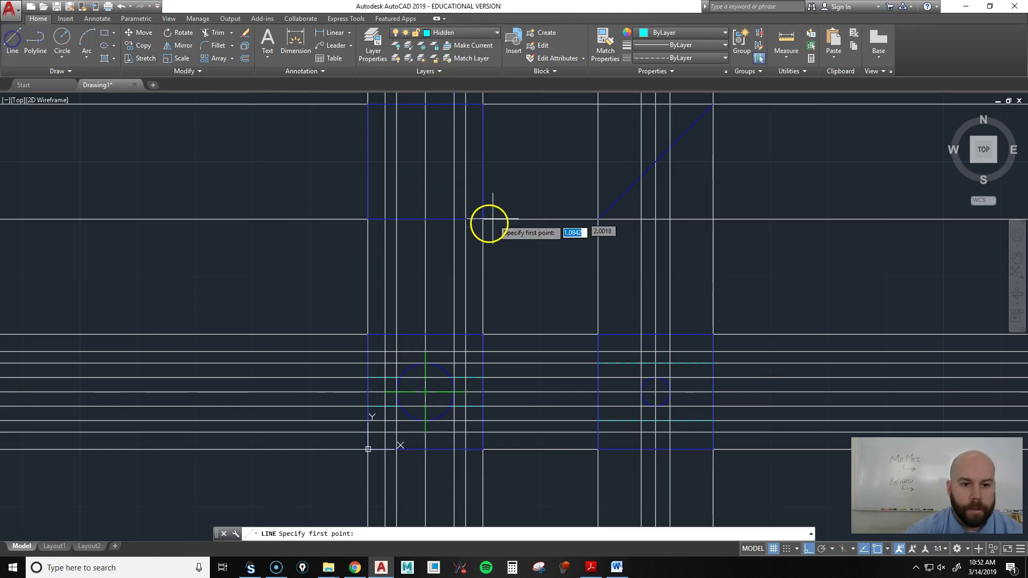
click(396, 219)
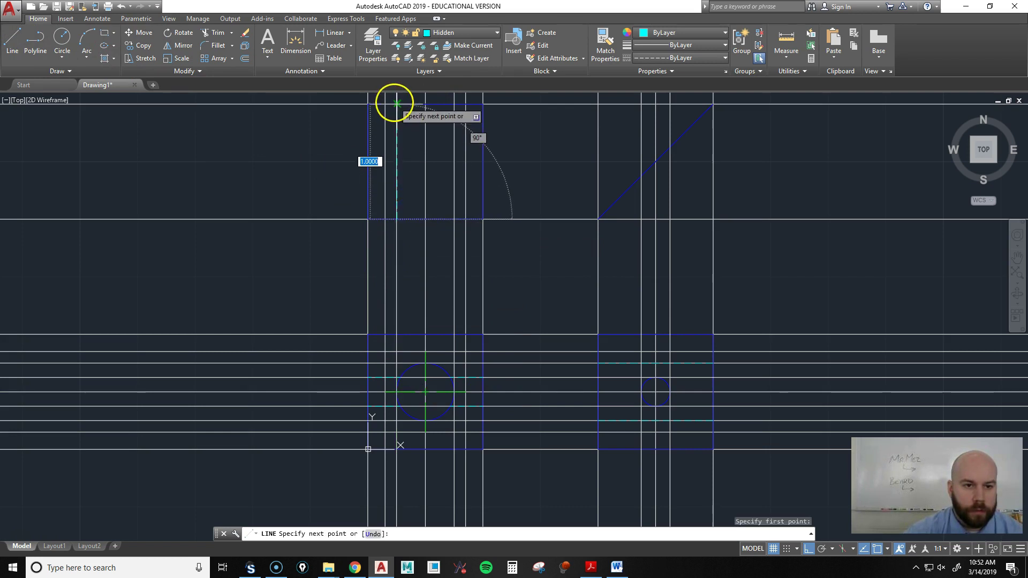
click(397, 104)
key(Return)
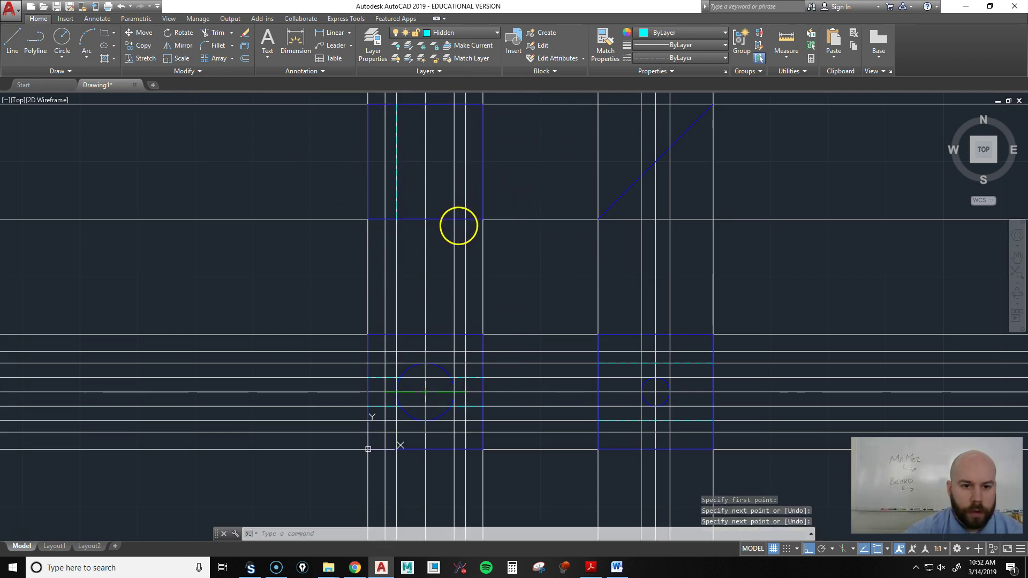
key(Return)
click(455, 219)
click(454, 103)
key(Return)
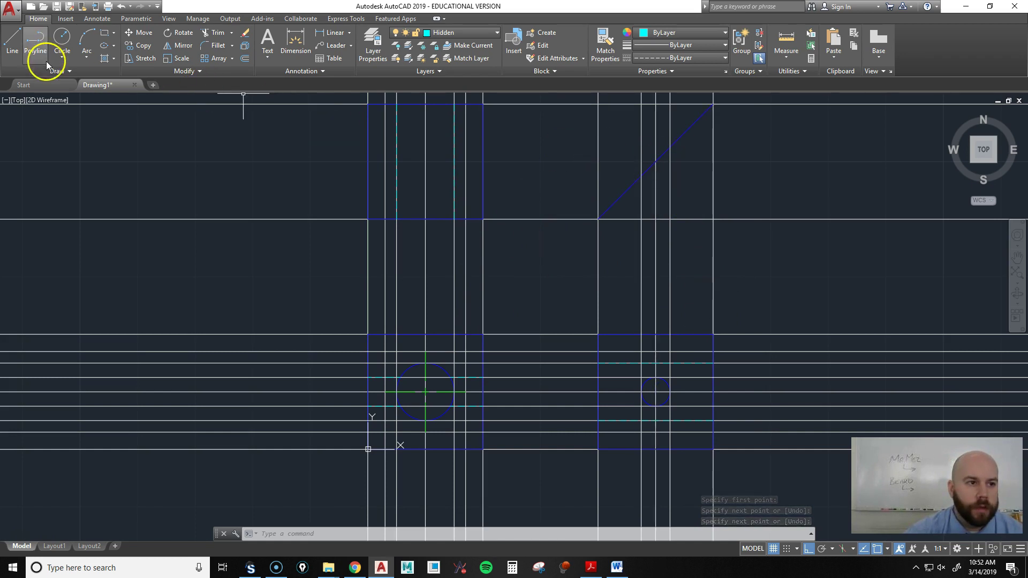
- On the Construction layer, draw a horizontal construction line through the point where the small circle's right projection line crosses the diagonal
click(446, 34)
click(444, 62)
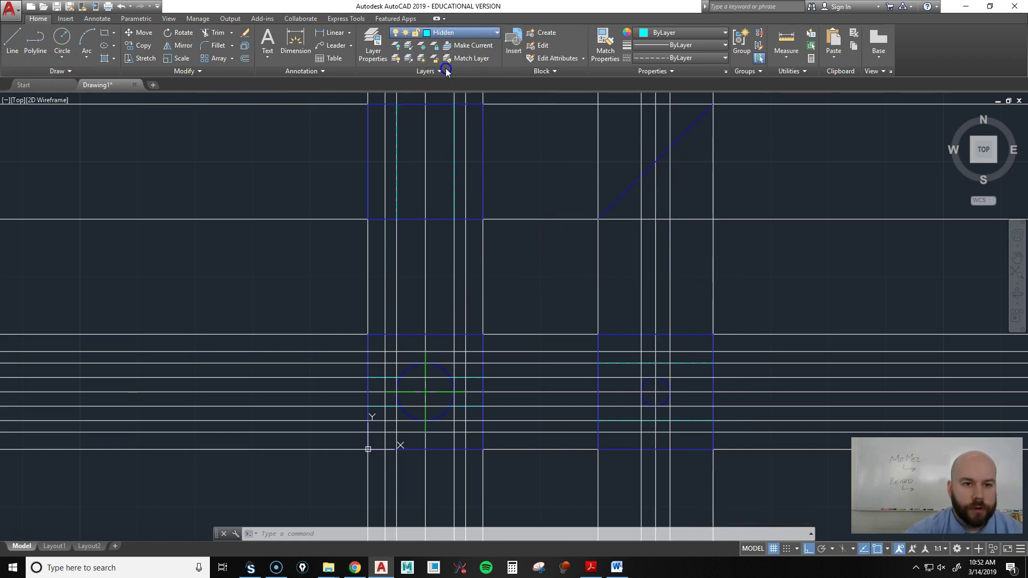
click(89, 74)
click(35, 84)
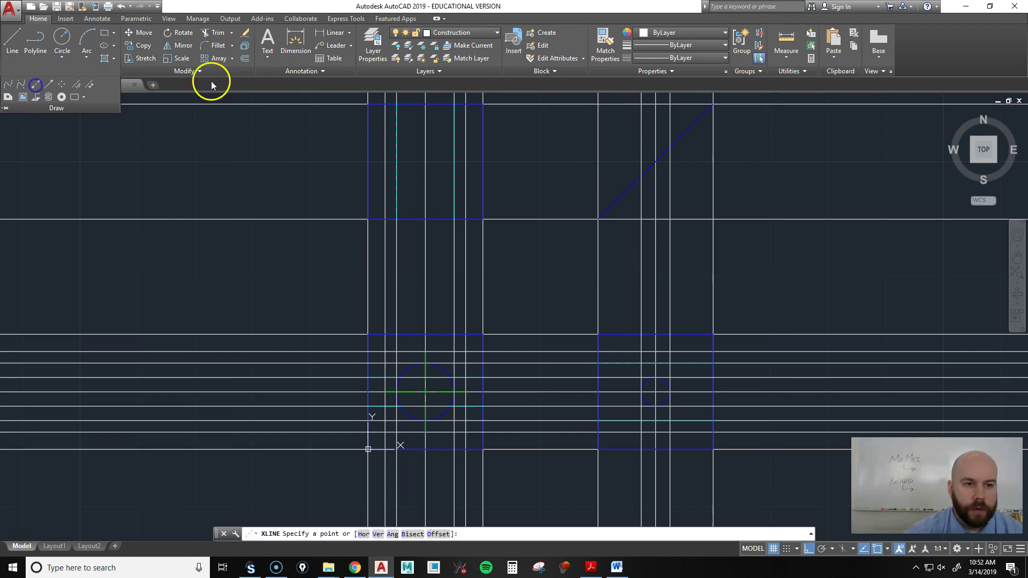
click(670, 146)
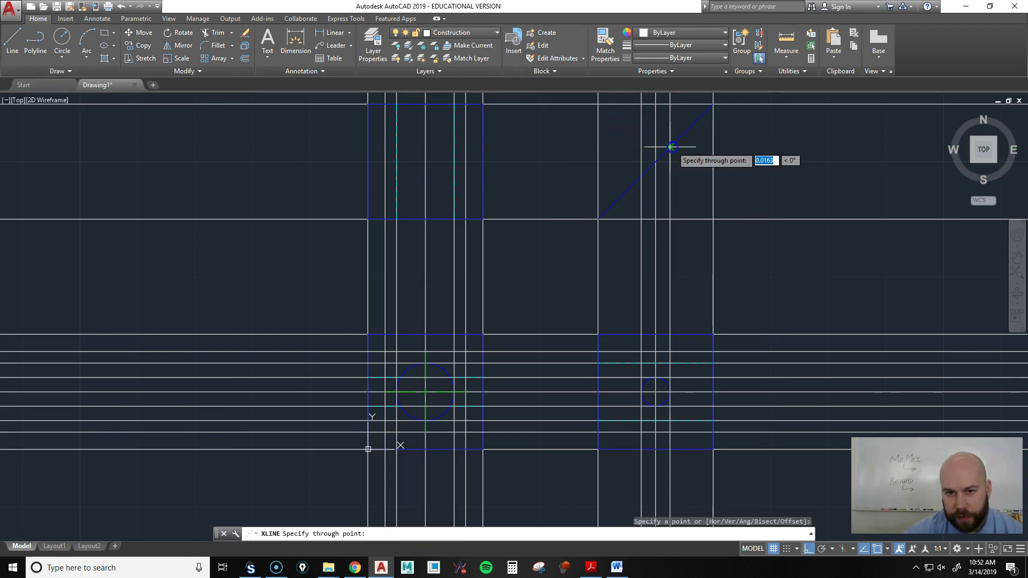
click(562, 146)
key(Return)
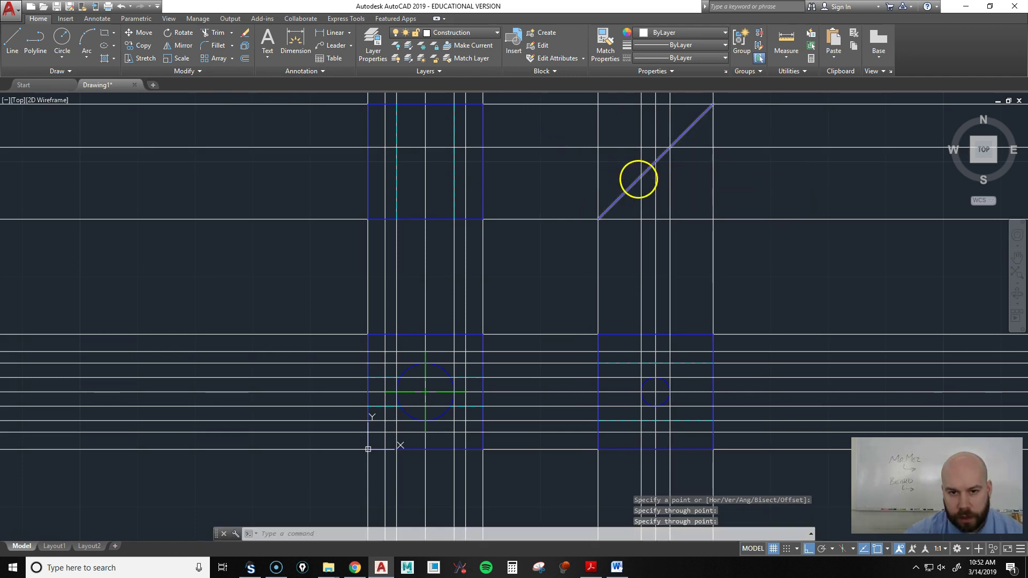
- Draw a horizontal construction line through the point where the small circle's left projection line crosses the diagonal
key(Return)
click(641, 176)
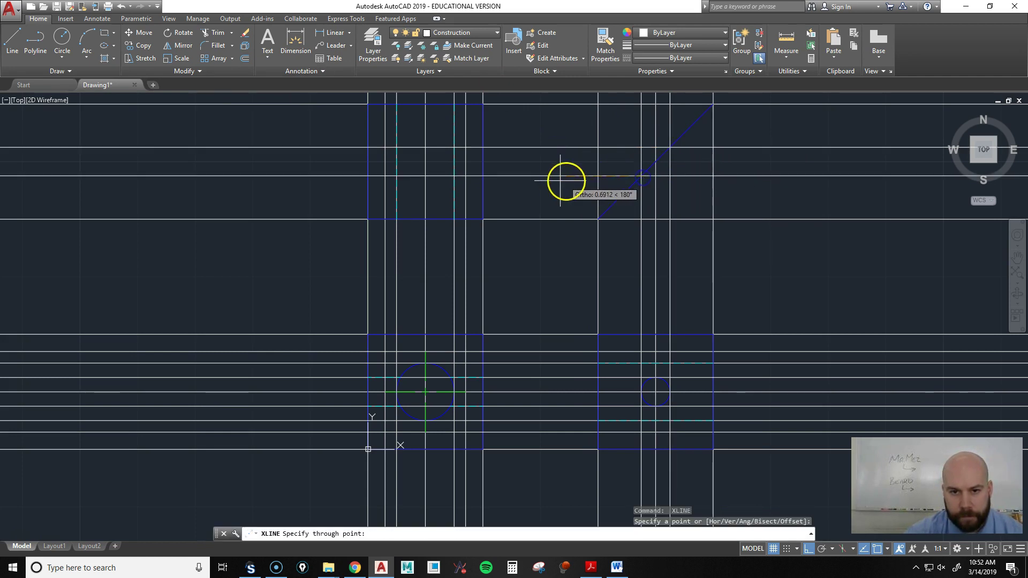
click(544, 228)
key(Return)
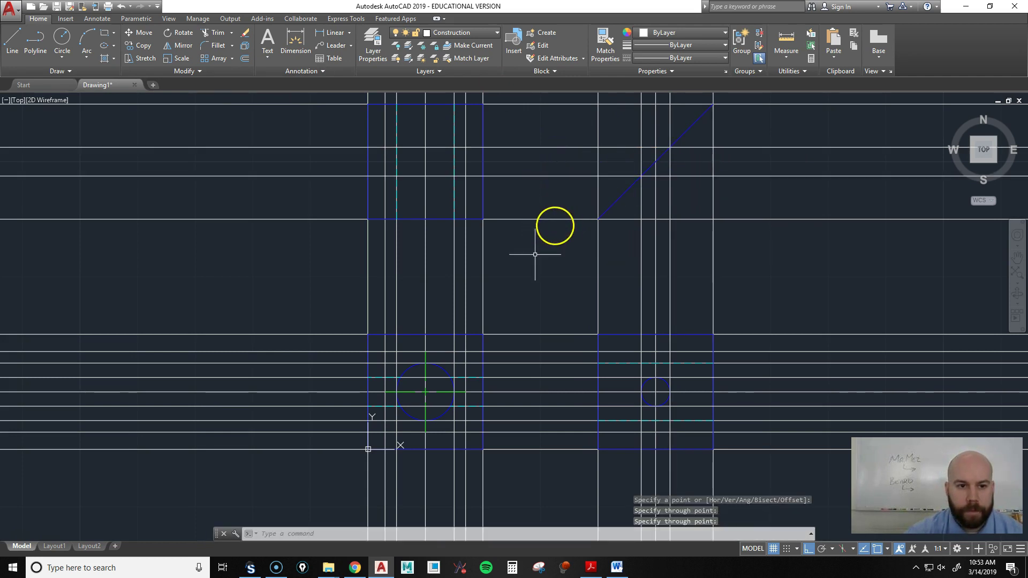
- On the Hidden layer, draw two short horizontal hidden lines in the upper square from its right edge to the right vertical hidden line
click(437, 37)
click(448, 85)
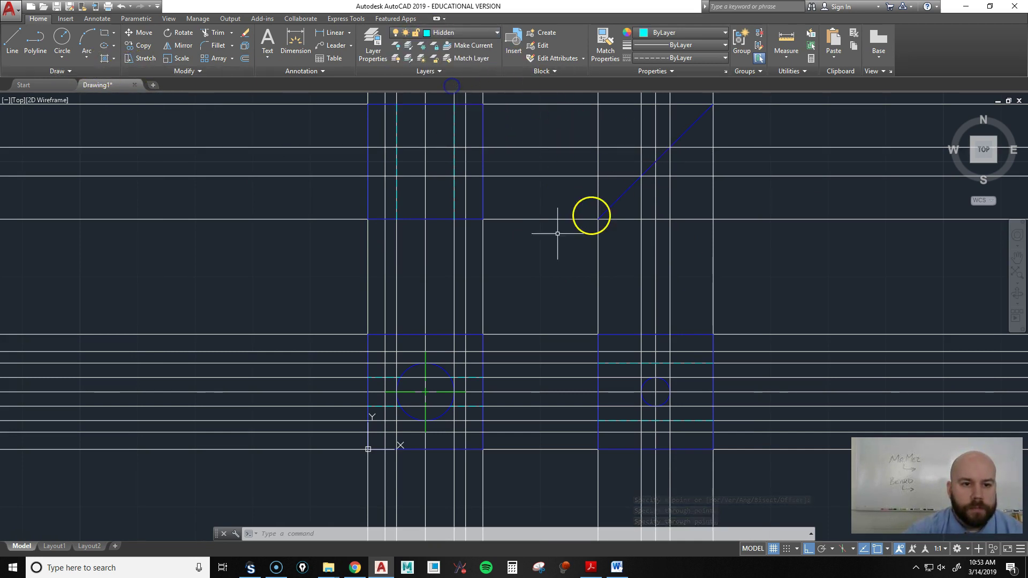
text(l)
key(Return)
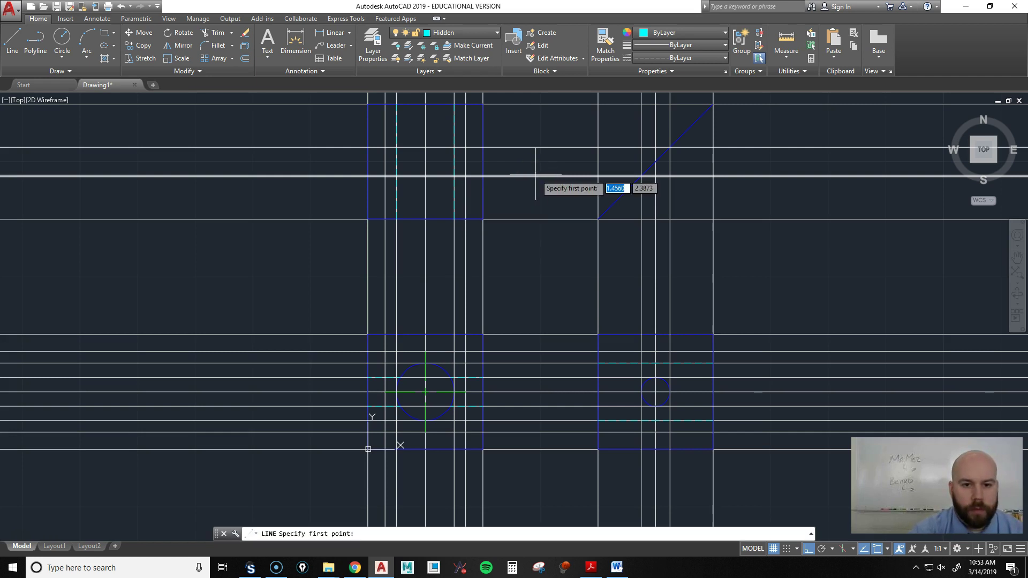
click(482, 175)
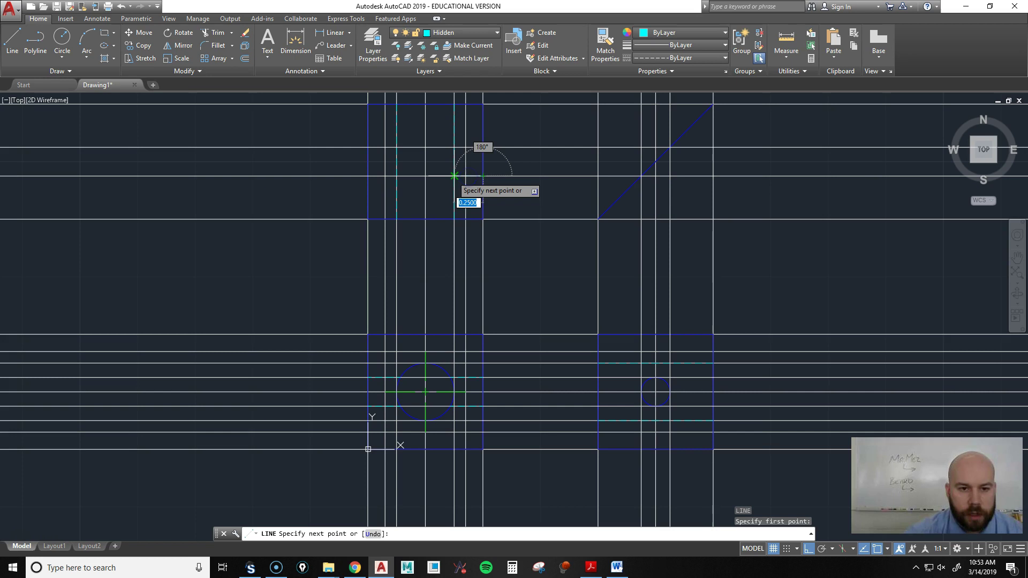
click(453, 136)
key(Return)
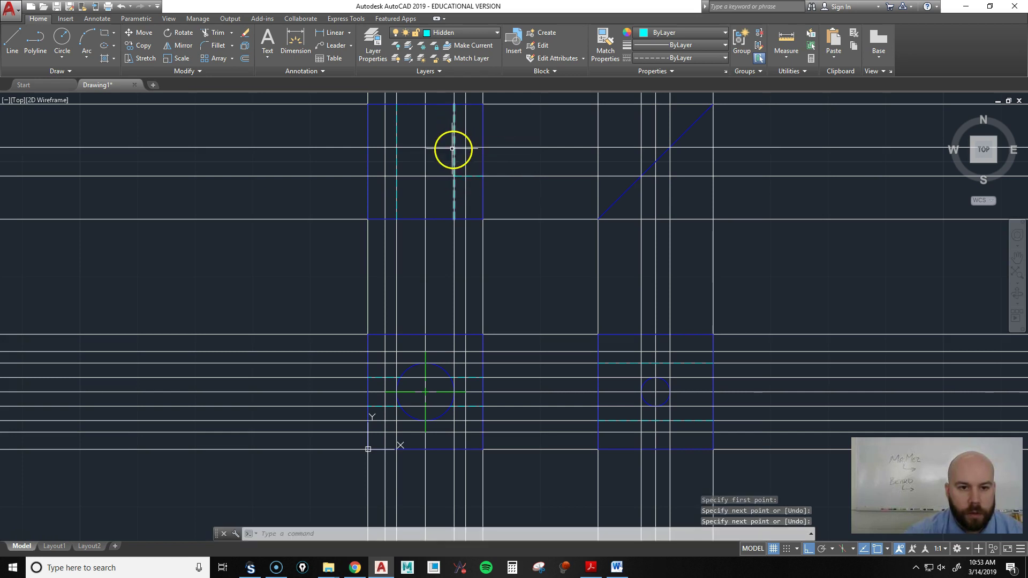
key(Return)
click(470, 120)
click(452, 172)
key(Return)
- Draw the two matching horizontal hidden lines between the upper square's left edge and its left vertical hidden line
key(Return)
click(385, 147)
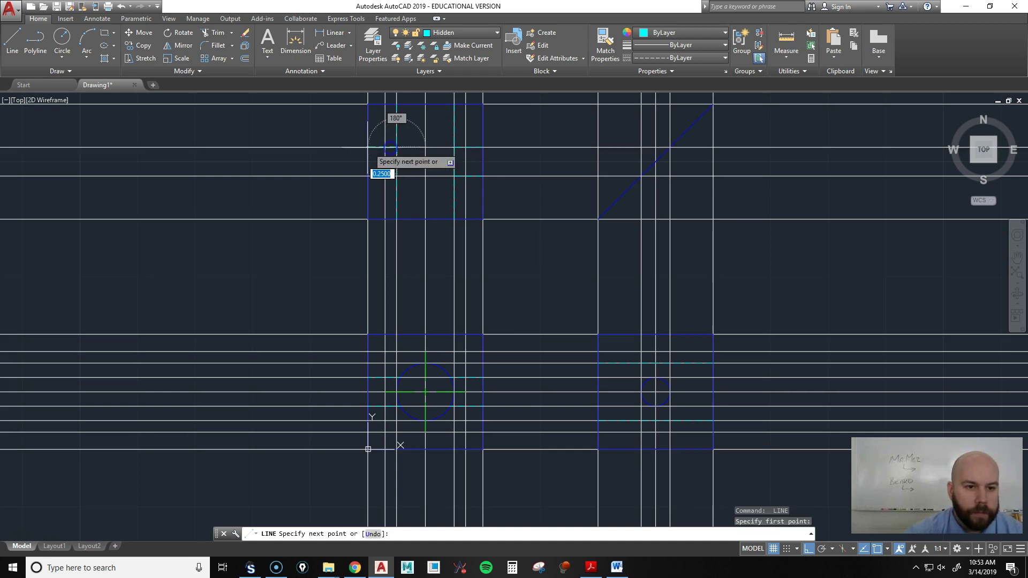
key(Return)
key(Return)
click(397, 176)
click(385, 178)
key(Return)
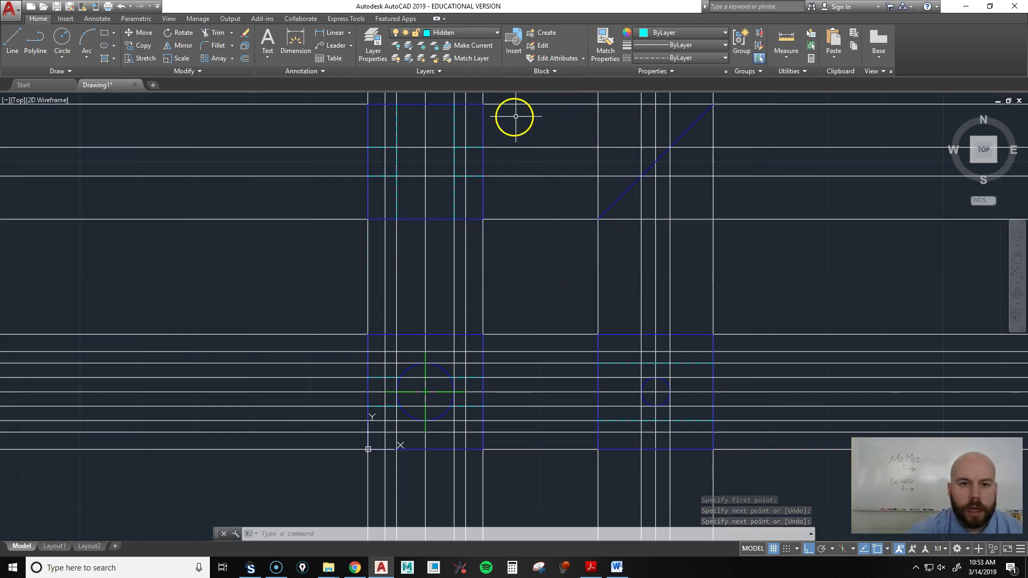
- Turn off the Construction layer to inspect the three views without projection lines, and turn it back on
click(463, 33)
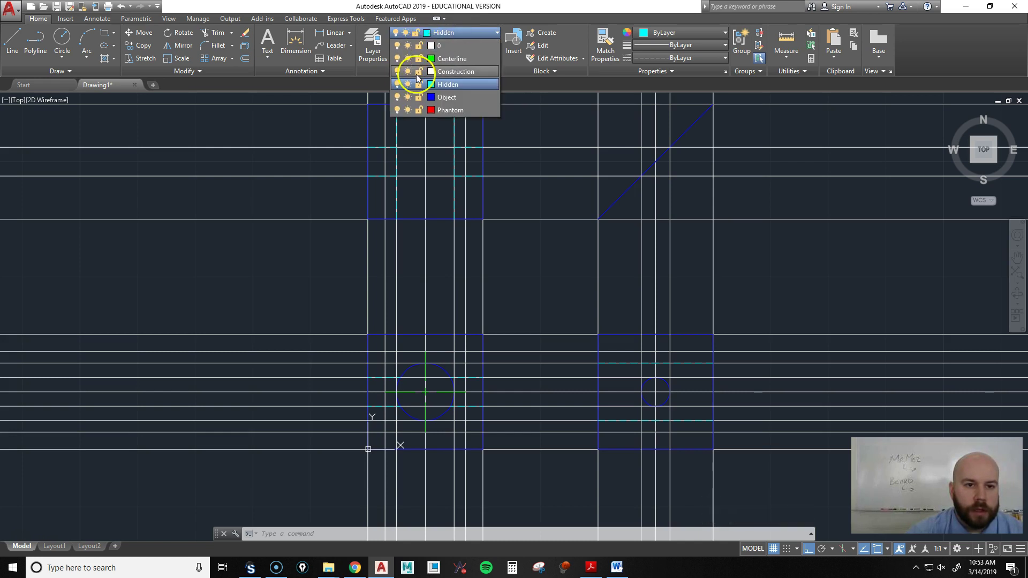
click(395, 71)
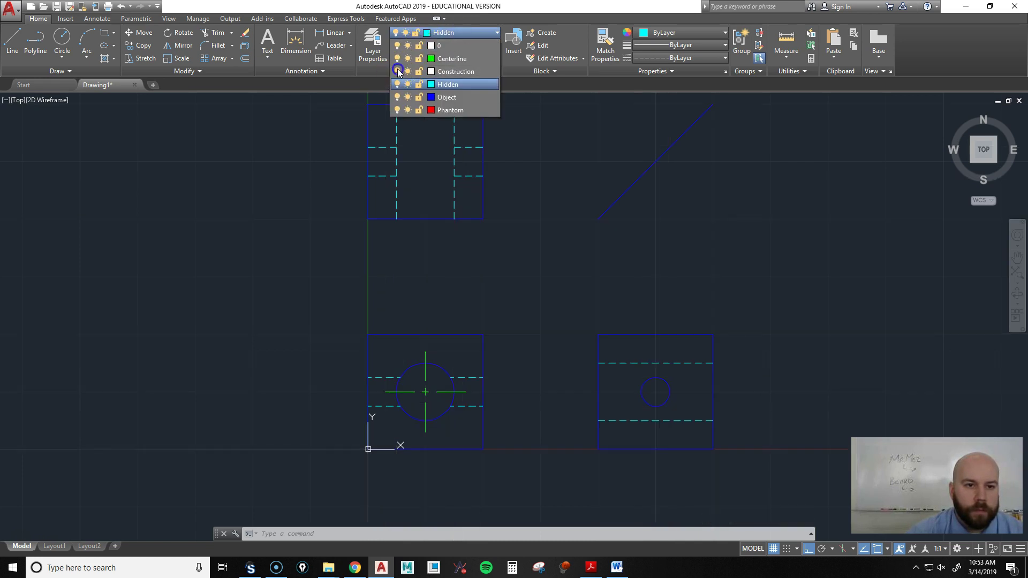
click(554, 297)
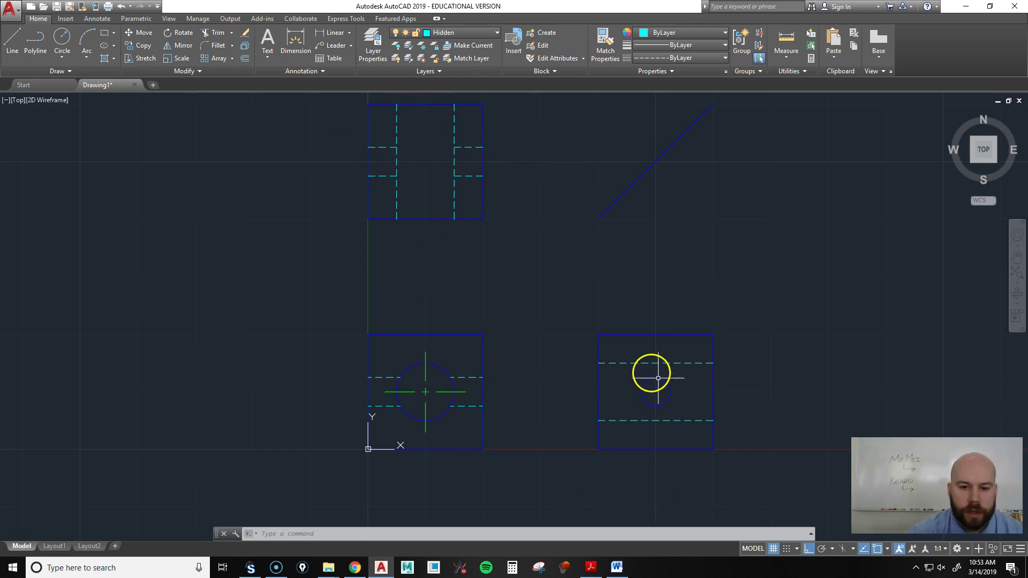
click(463, 32)
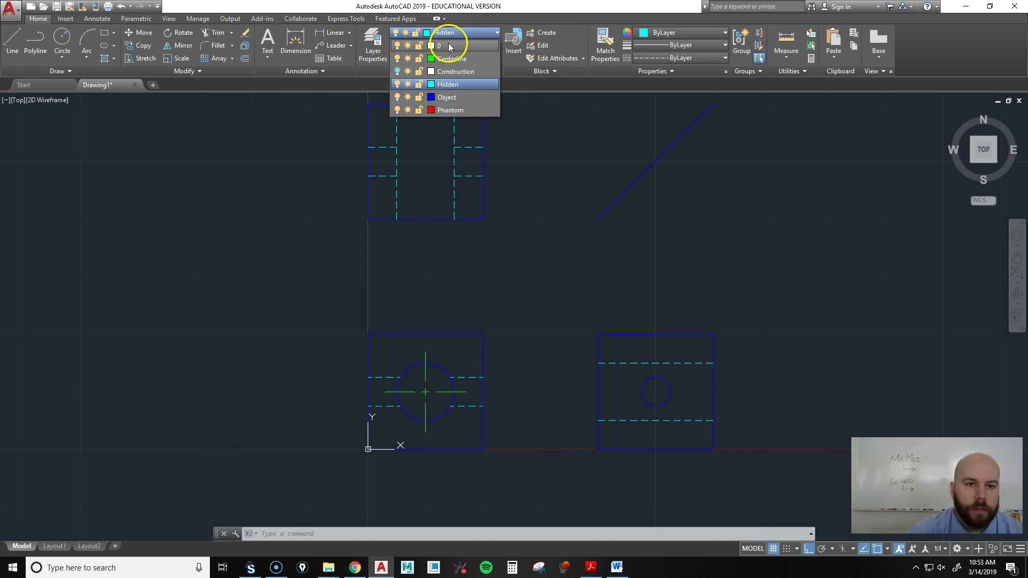
click(397, 71)
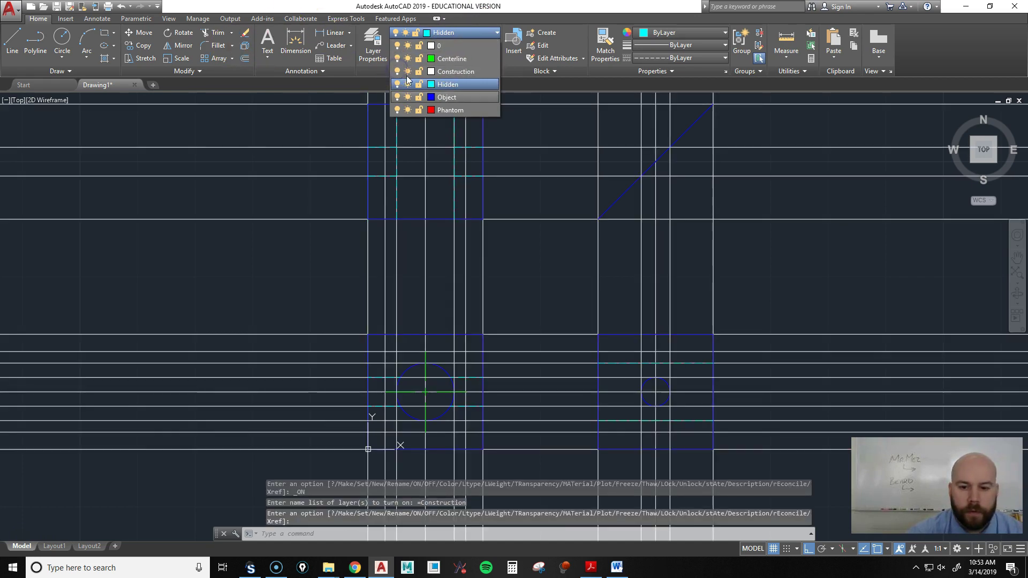
click(798, 254)
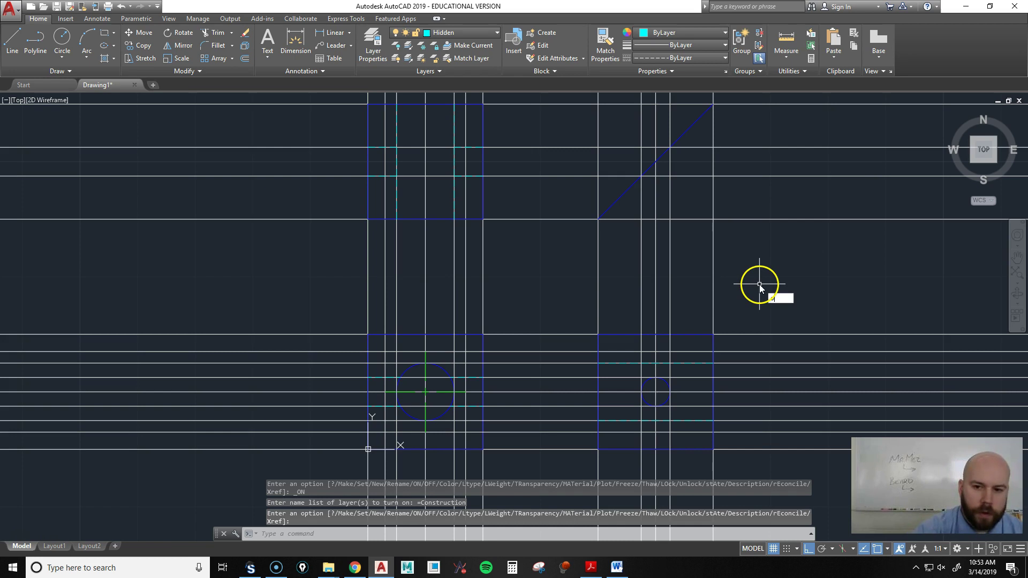
- Offset the two vertical construction lines at the small circle's left and right sides outward by 0.1
text(o)
key(Return)
text(.1)
key(Return)
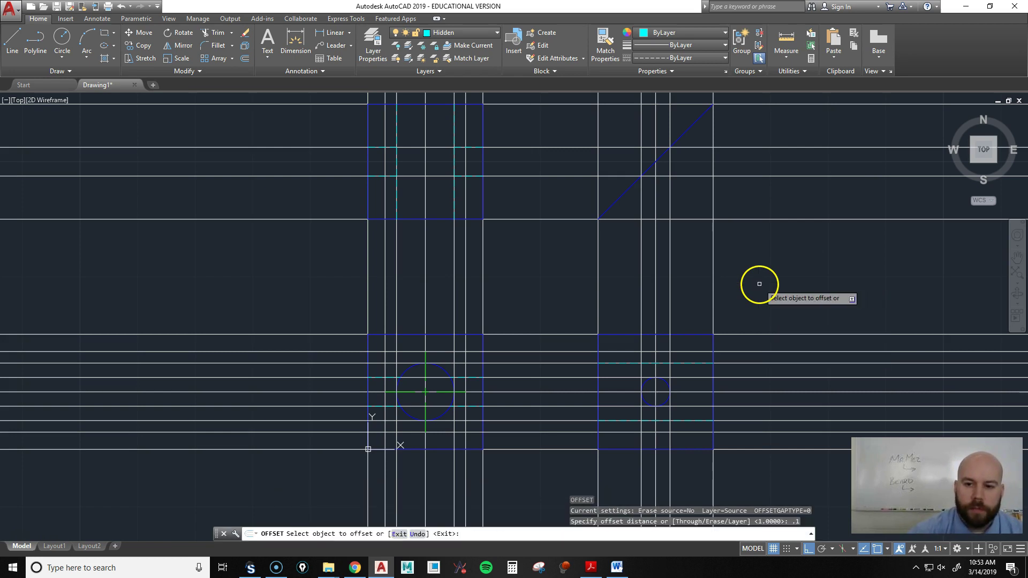
click(670, 373)
click(650, 367)
click(640, 368)
click(624, 370)
- Offset the two horizontal construction lines at the small circle's top and bottom outward by 0.1
click(652, 374)
click(695, 330)
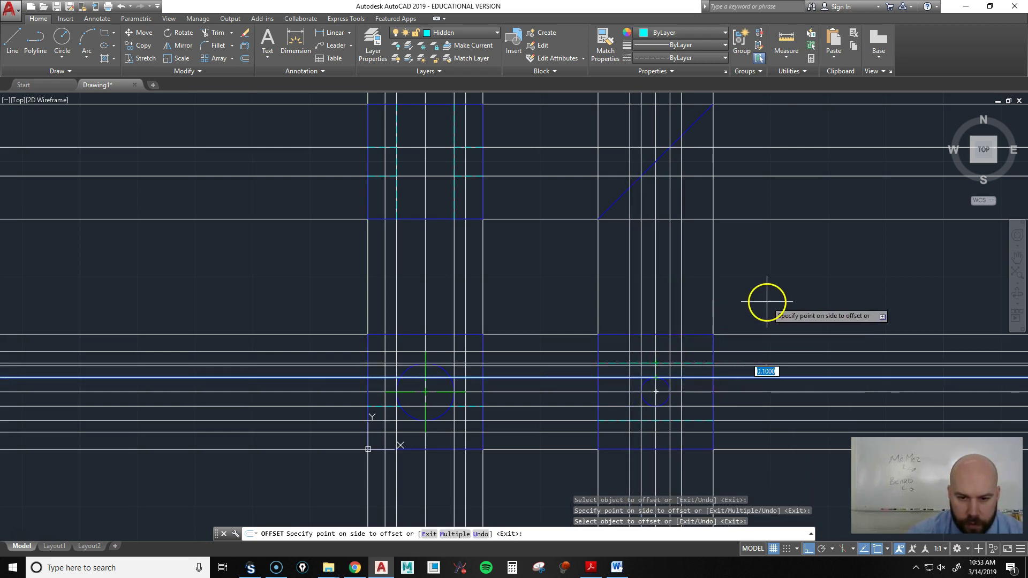
click(734, 346)
click(617, 407)
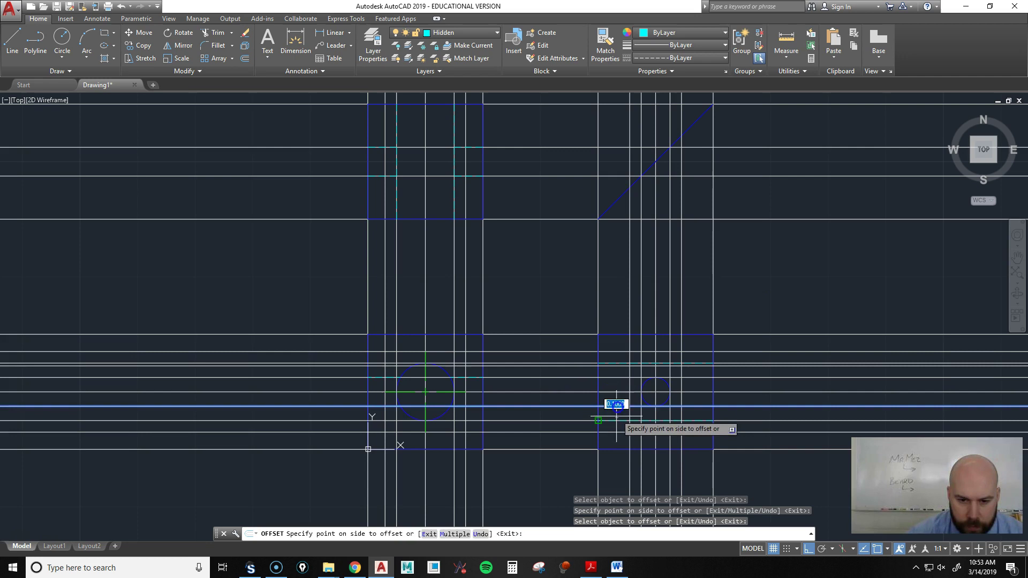
click(603, 447)
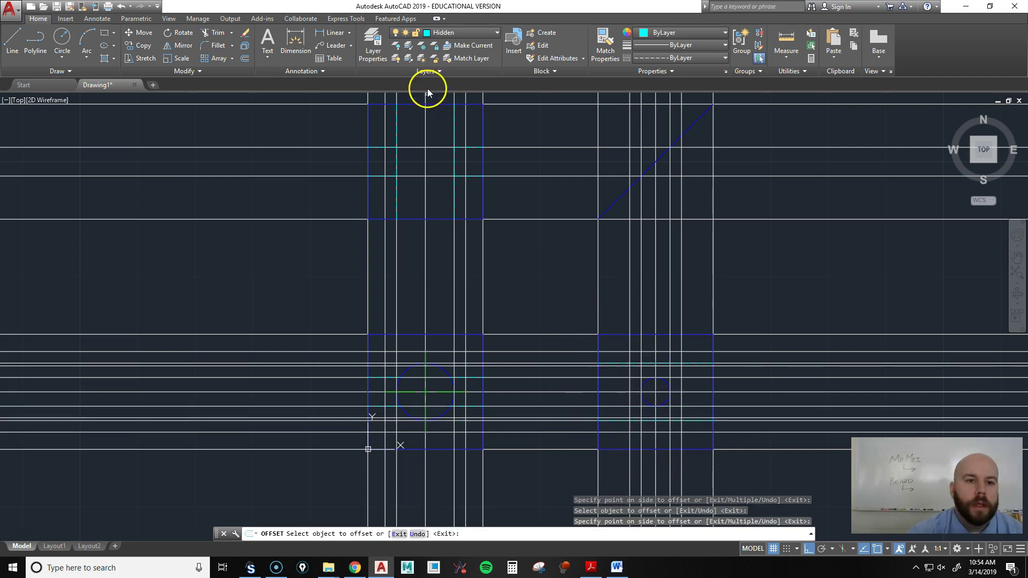
key(Return)
- On the Centerline layer, draw vertical and horizontal center lines through the small circle, ending at the offset construction lines
click(444, 34)
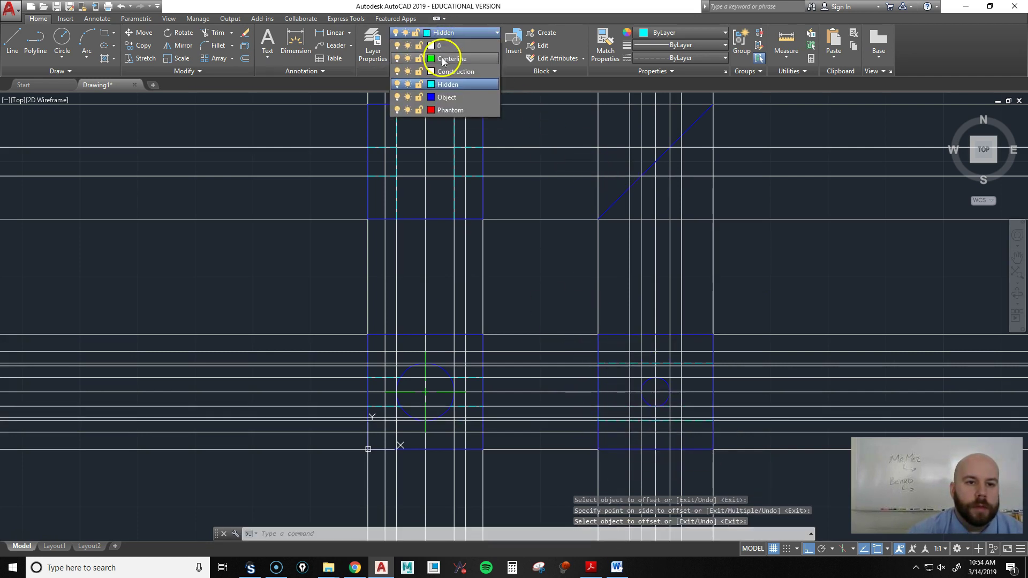
click(442, 56)
text(l)
key(Return)
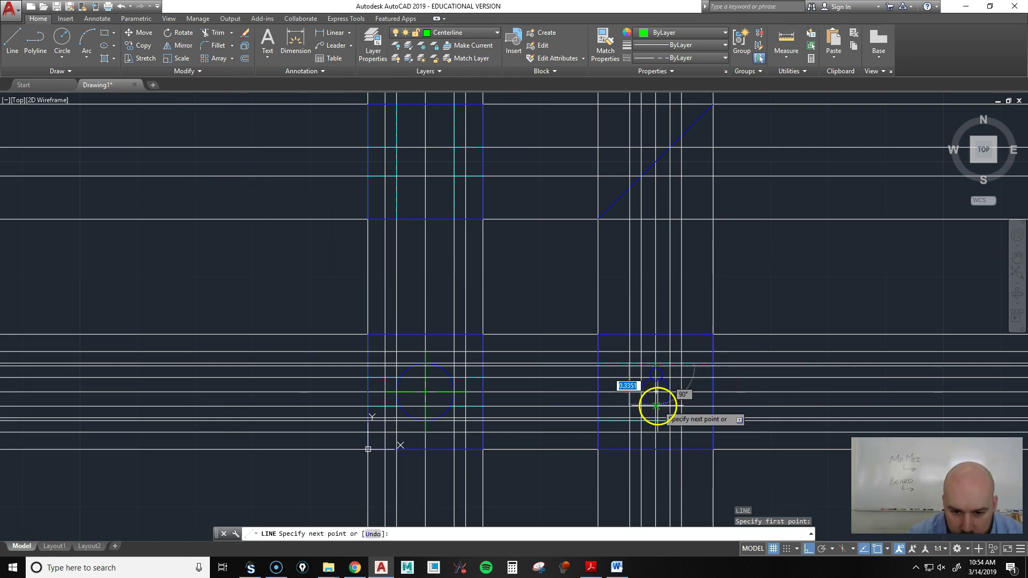
click(655, 417)
key(Escape)
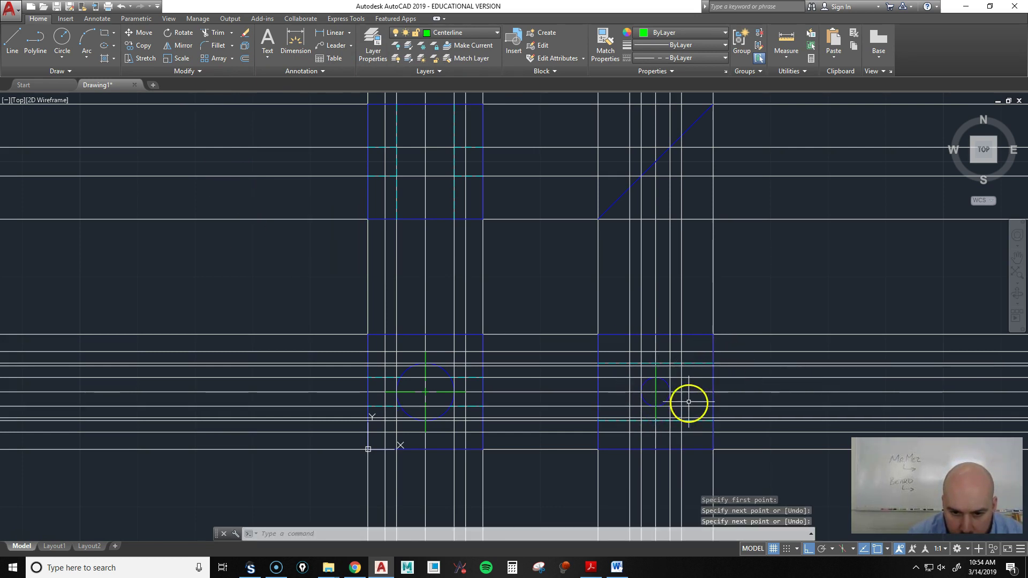
key(Return)
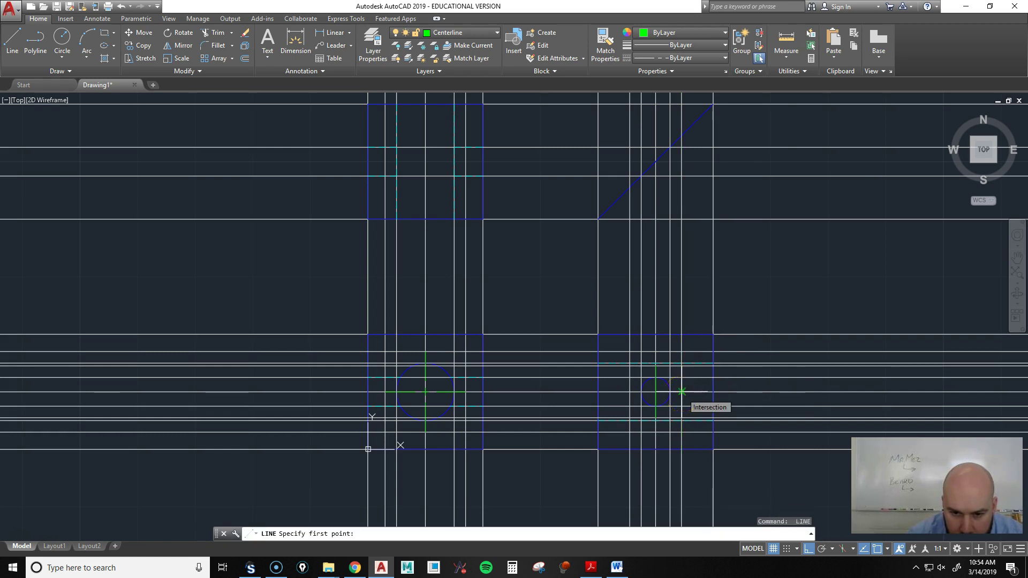
click(682, 392)
key(Return)
- Turn off the Construction layer while keeping the current Centerline layer on
click(467, 33)
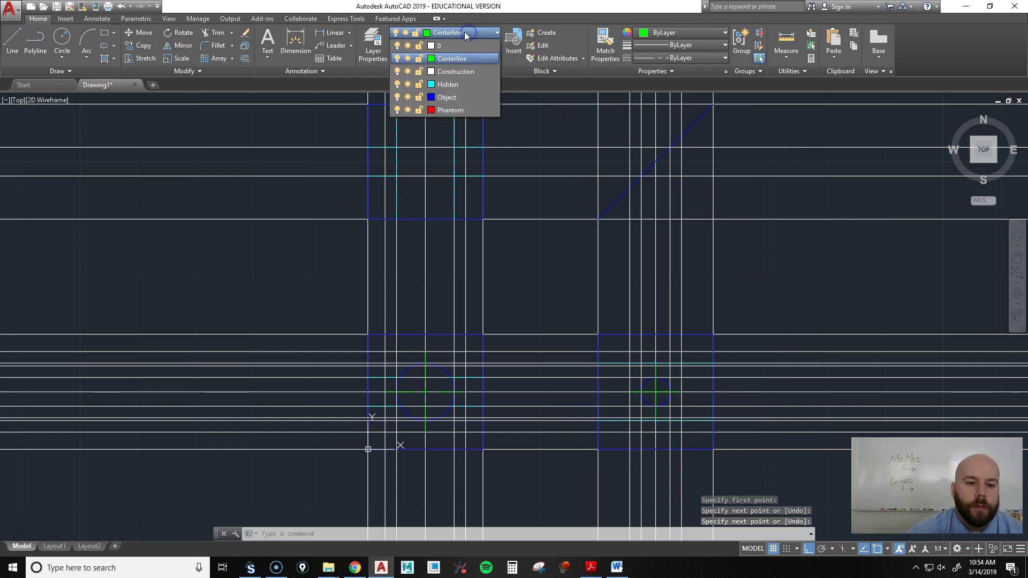
click(398, 58)
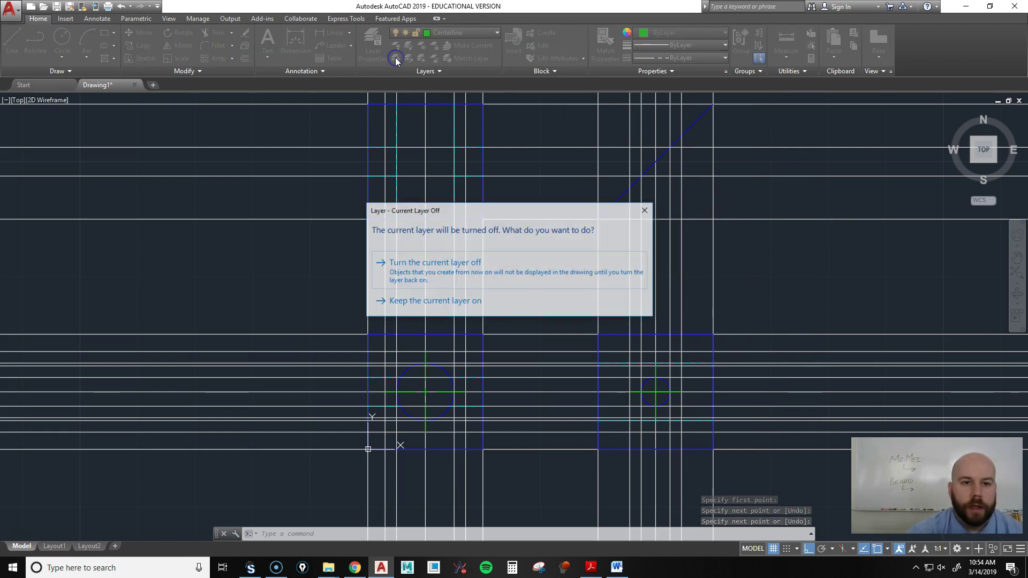
click(456, 310)
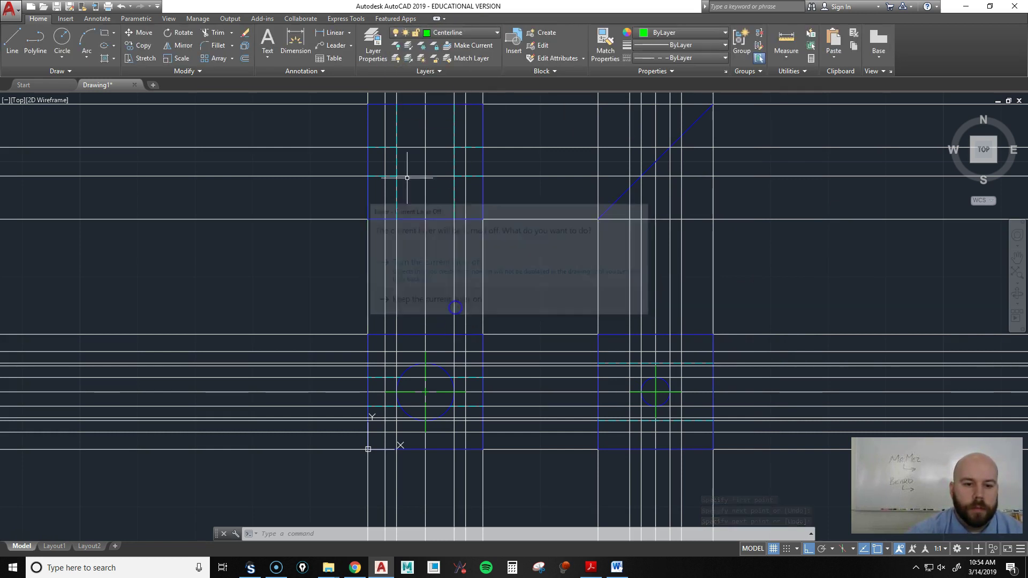
click(440, 33)
click(396, 72)
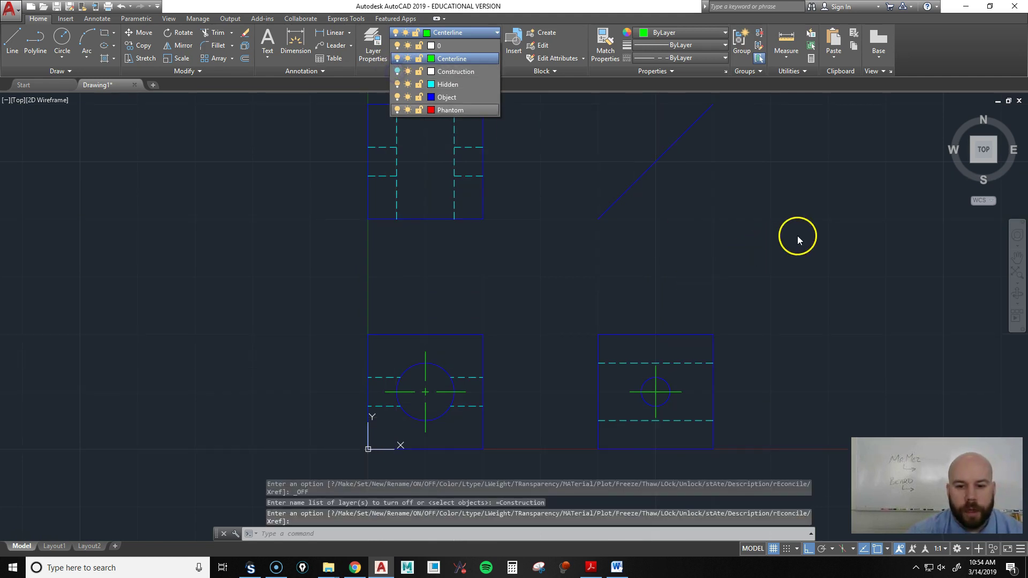
key(Escape)
key(Escape)
key(Escape)
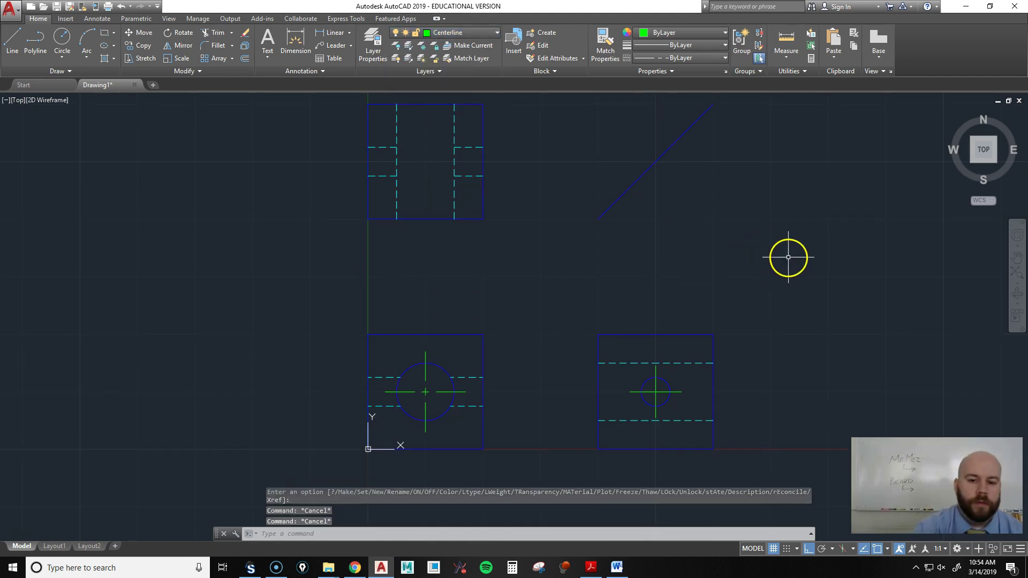
- Set the drawing's global linetype scale factor to 0.2
text(ltsca)
key(Return)
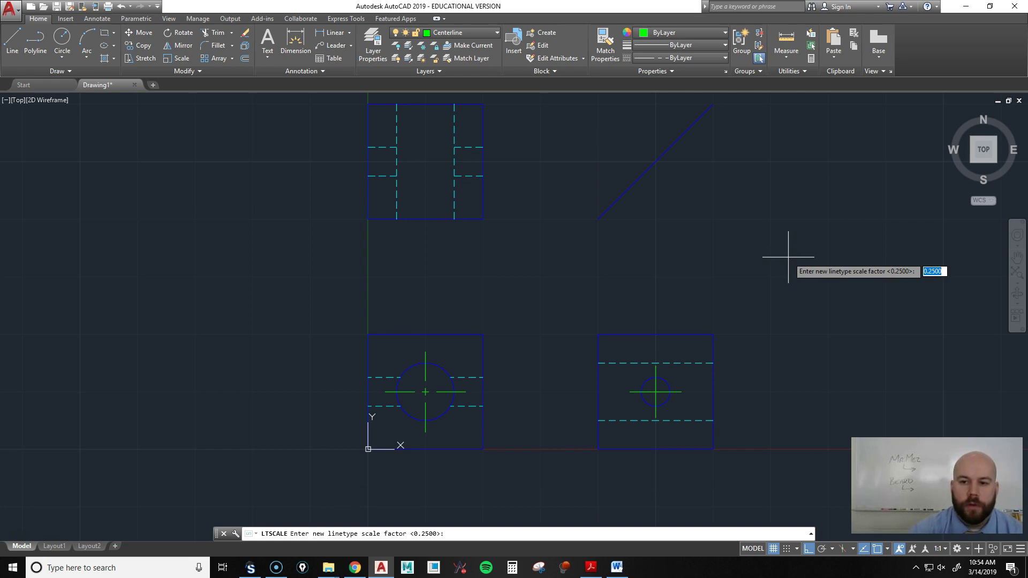
key(Return)
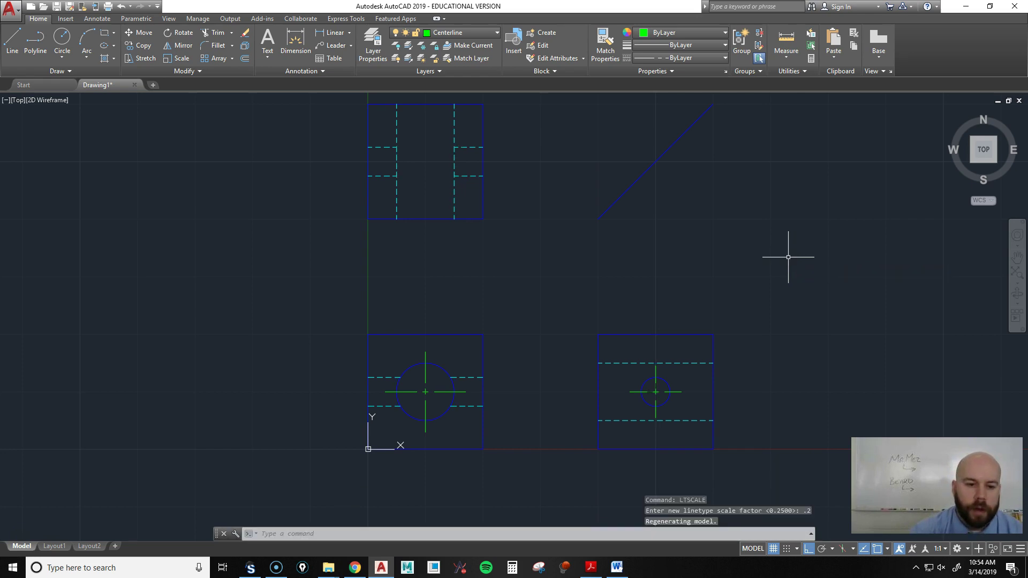
mouse_move(788, 254)
middle_down()
mouse_move(780, 246)
mouse_move(764, 258)
middle_up()
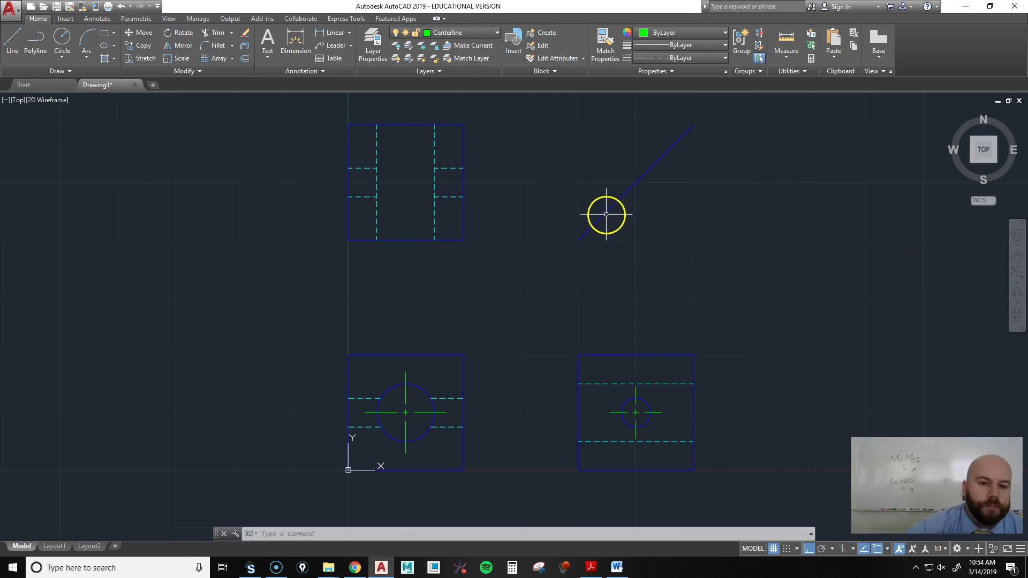
- Move the small circle's vertical center line to the Phantom layer and clear the selection
click(636, 399)
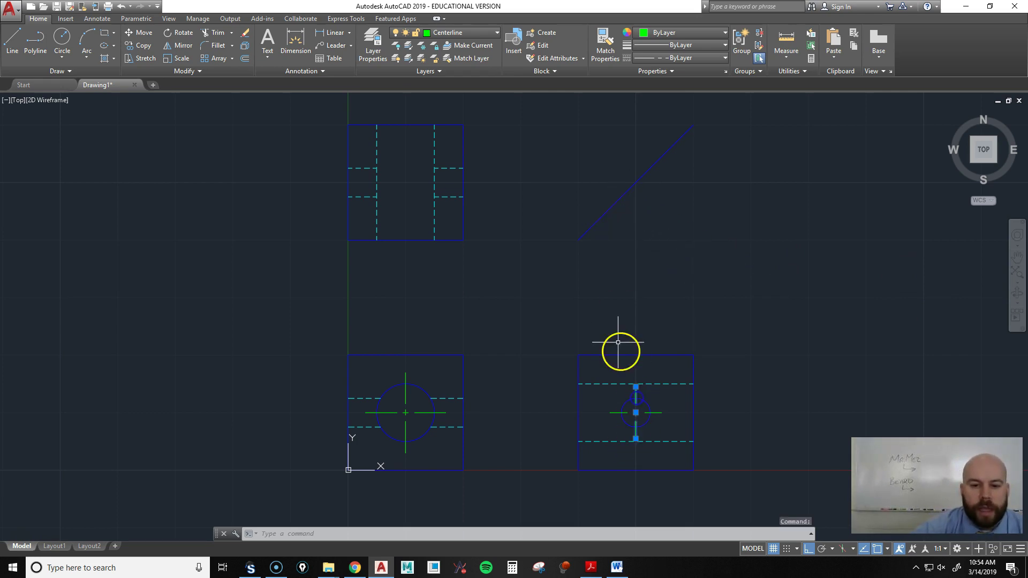
click(452, 33)
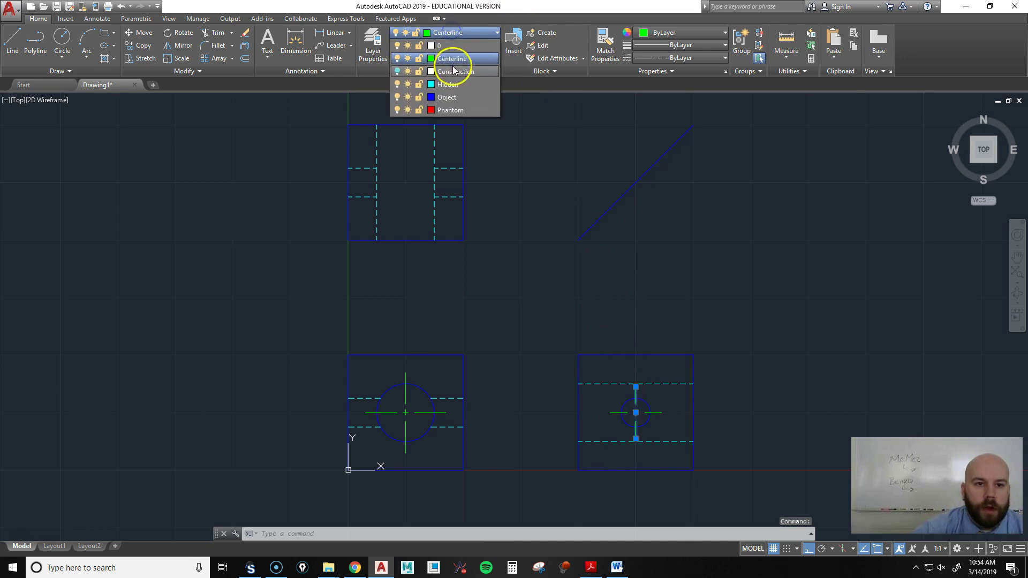
click(452, 111)
key(Escape)
key(Escape)
key(Escape)
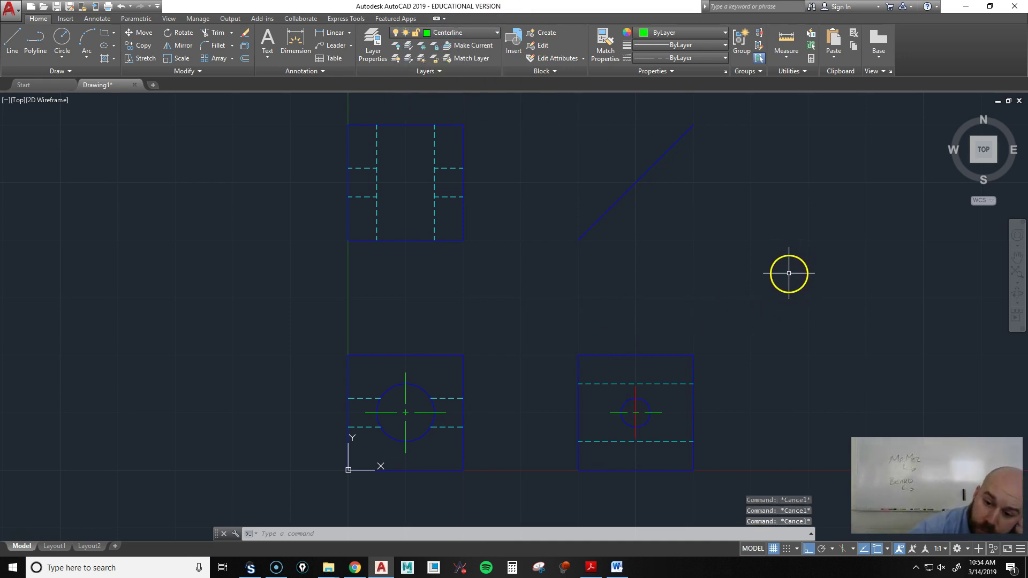
text(prope)
key(Return)
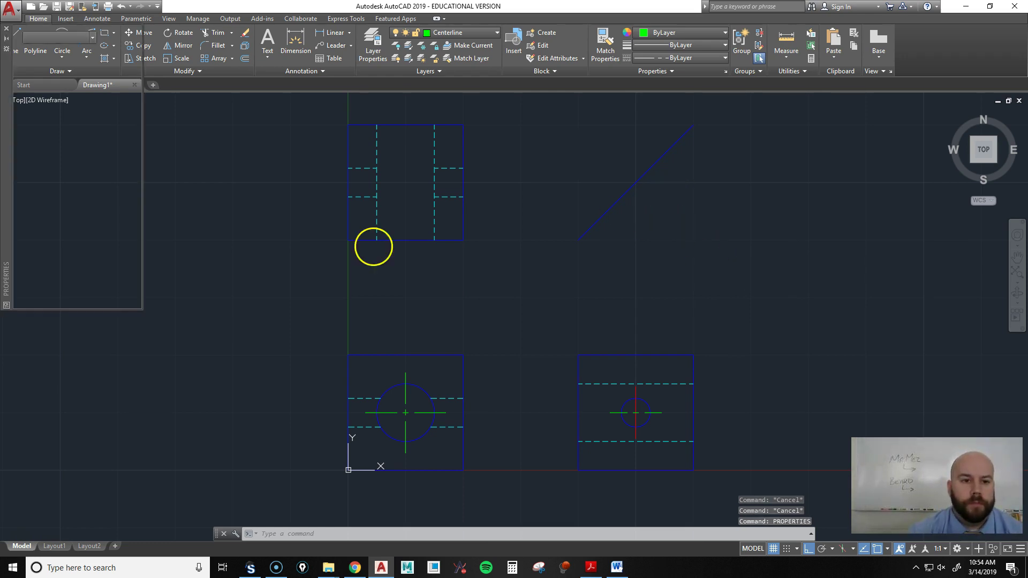
click(6, 29)
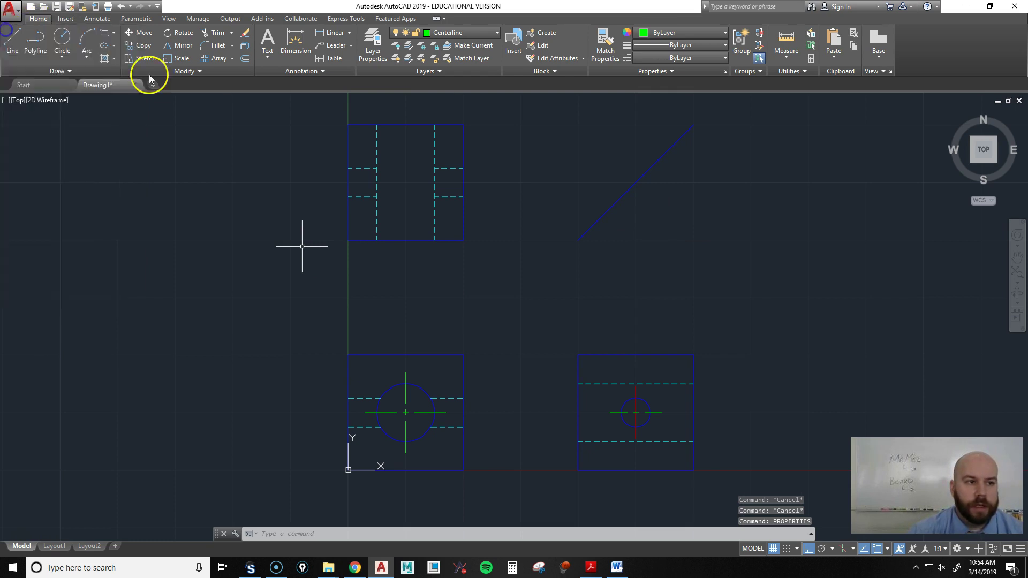
- Move the small circle's vertical center line in the side view back to the Centerline layer and clear the selection
click(636, 394)
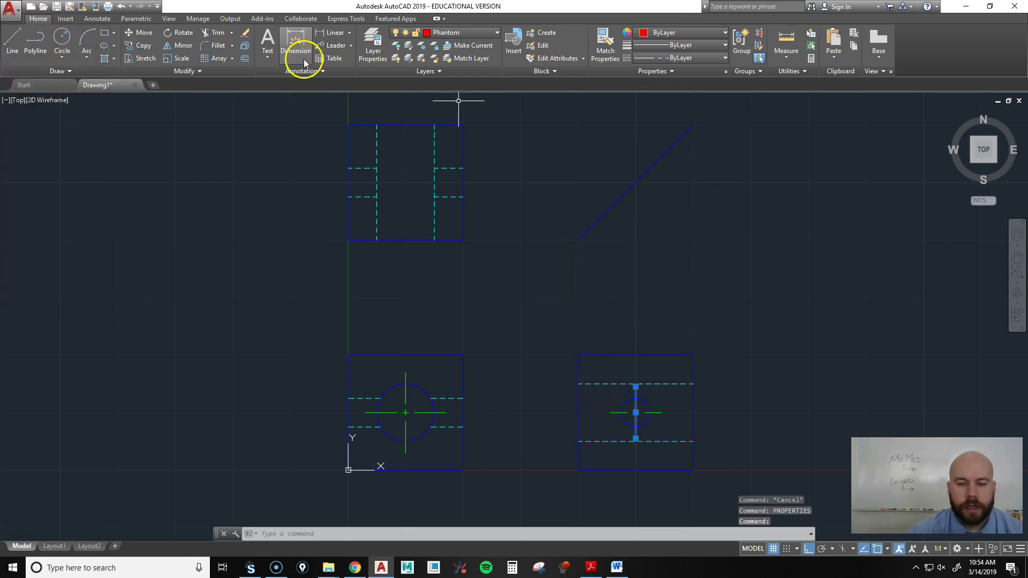
click(453, 31)
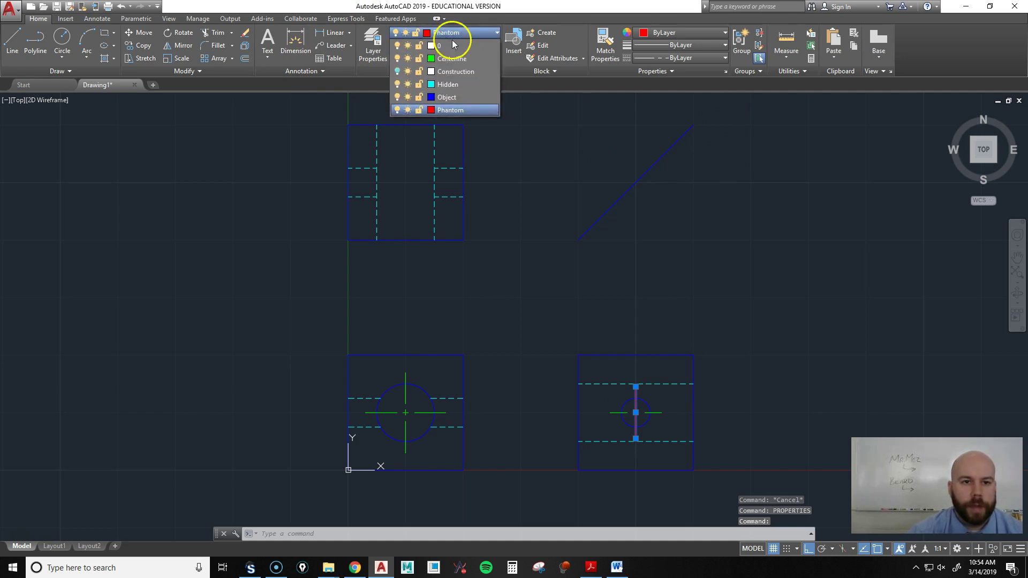
click(452, 59)
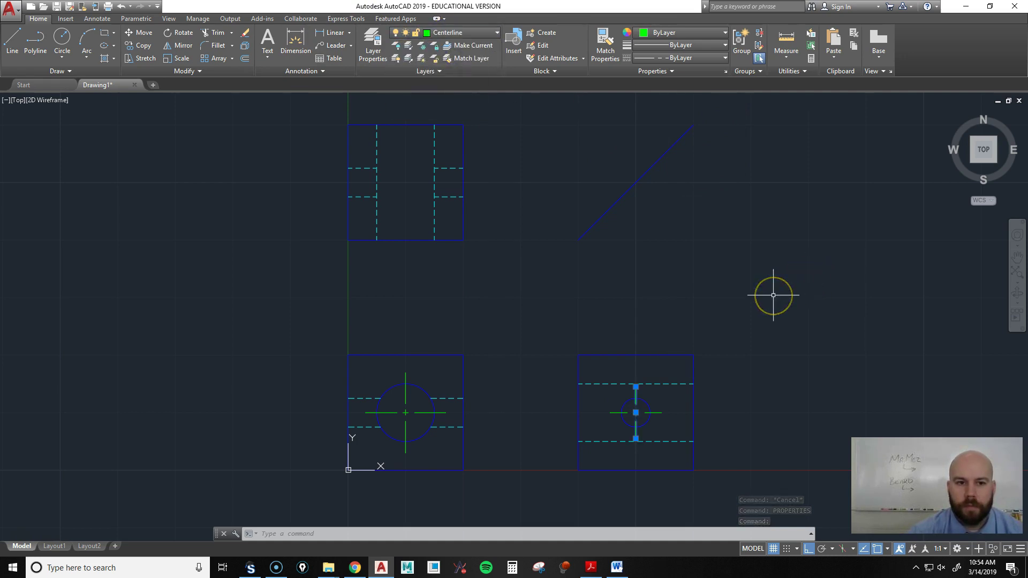
key(Escape)
key(Escape)
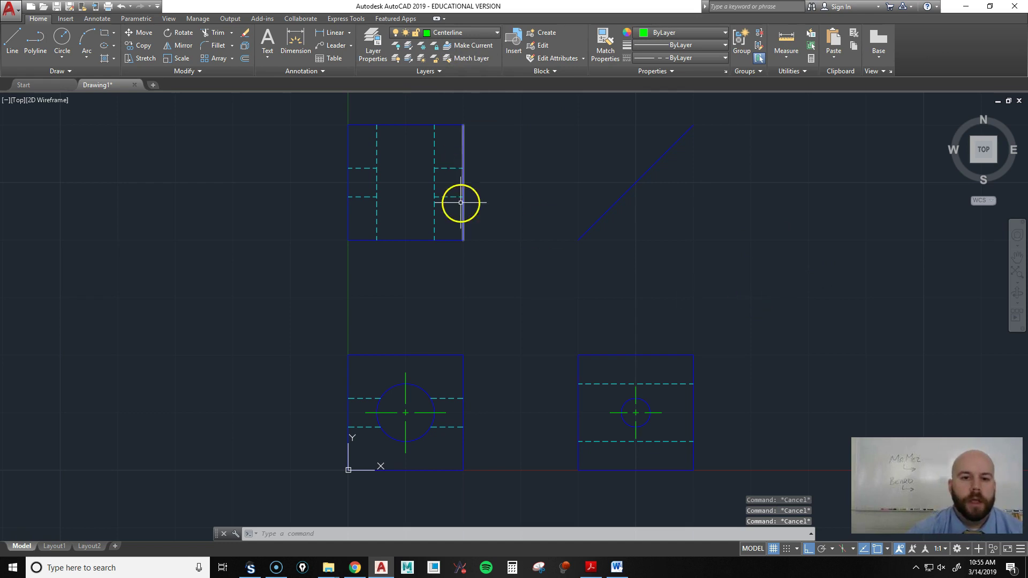
- Move the diagonal projection line to the turned-off Construction layer and dismiss the notice
click(639, 174)
click(432, 33)
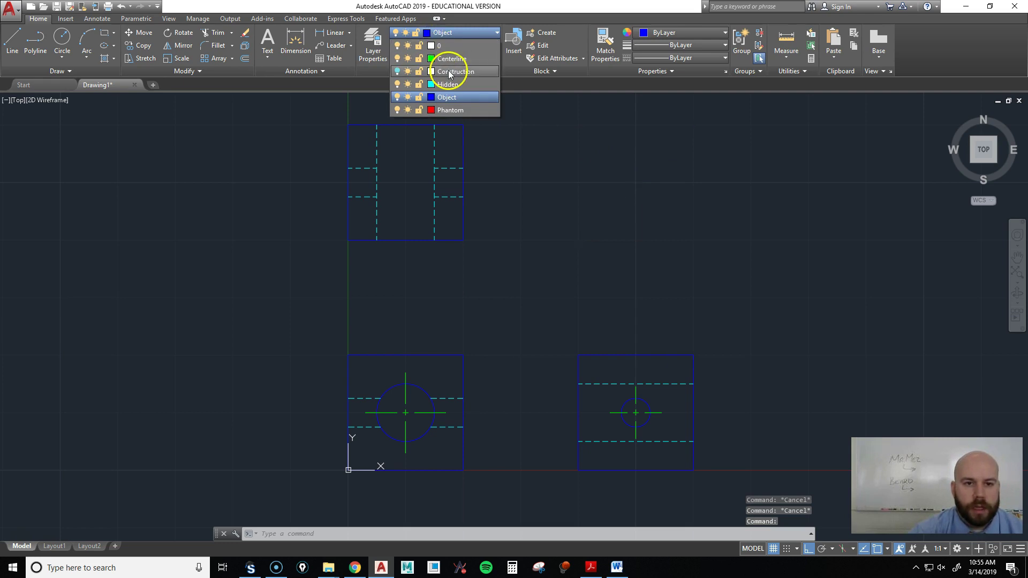
click(450, 72)
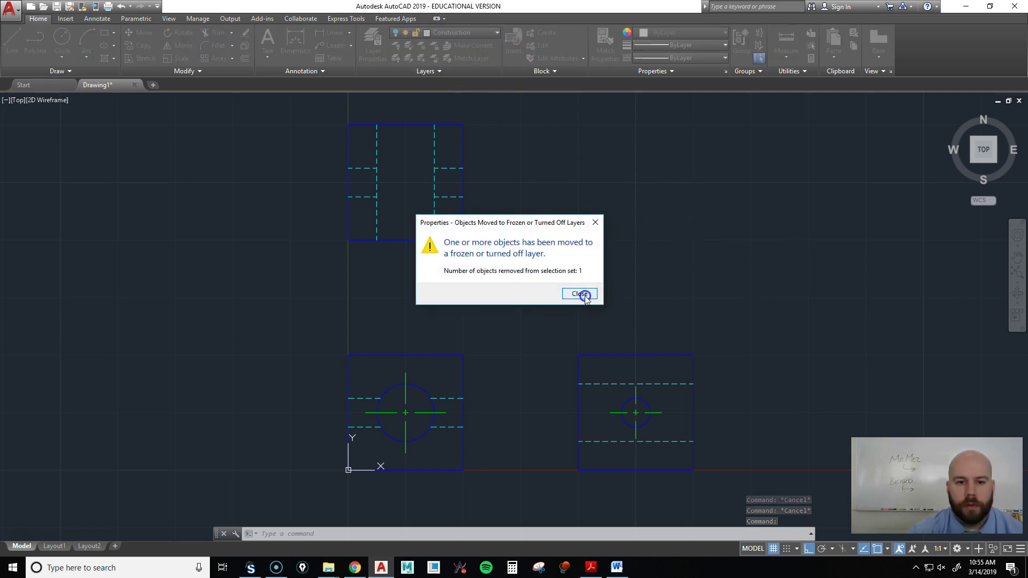
click(579, 294)
- Turn the Construction layer on briefly to check the diagonal line among the construction lines, and turn it off again
click(432, 32)
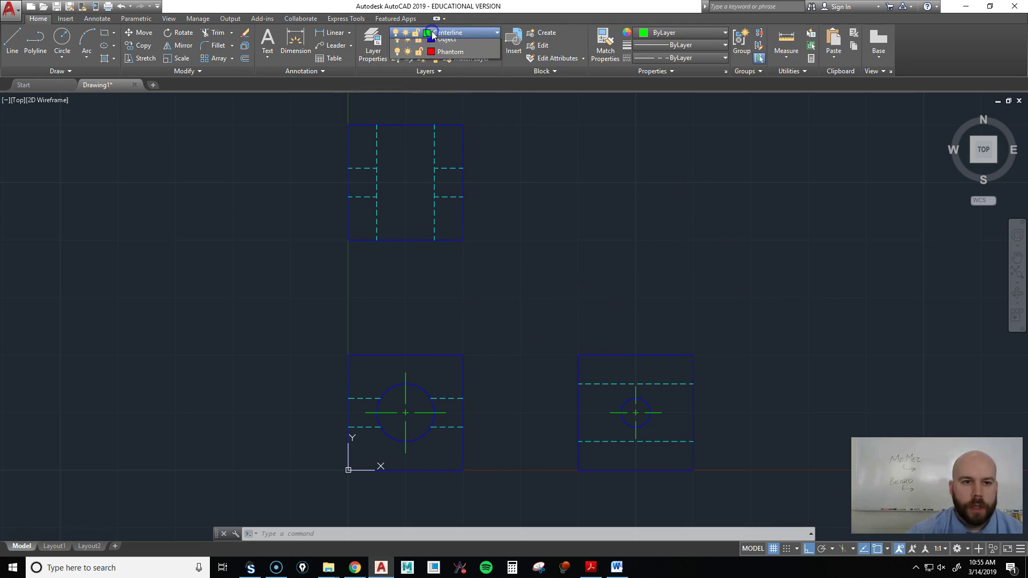
click(396, 72)
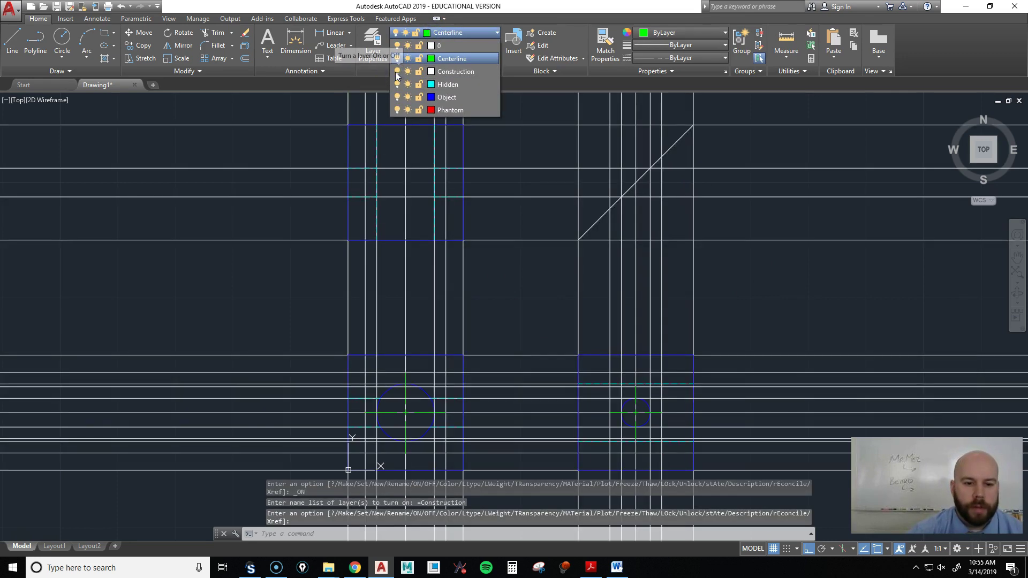
click(396, 72)
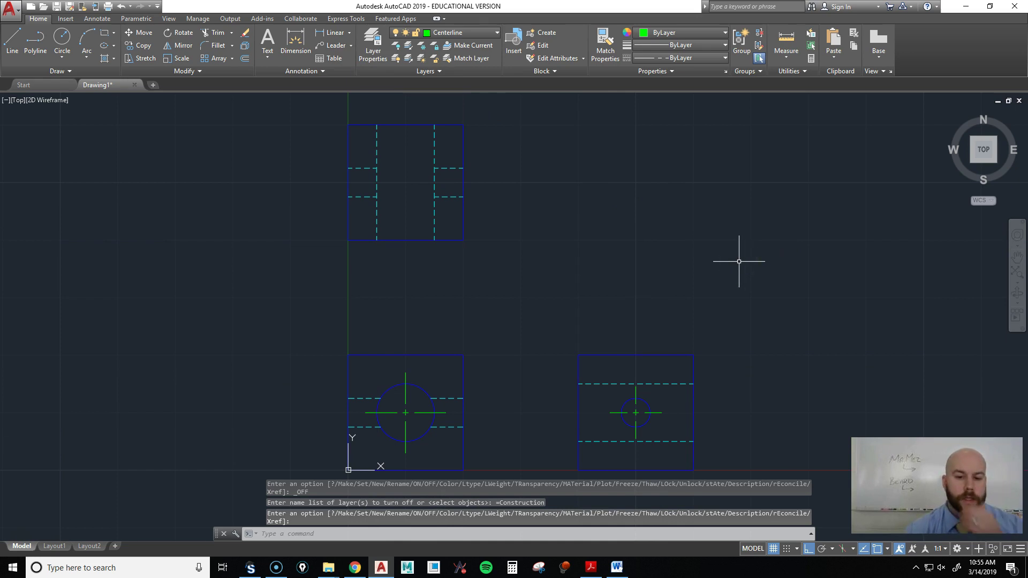
scroll(495, 342, down, 2)
scroll(496, 343, up, 2)
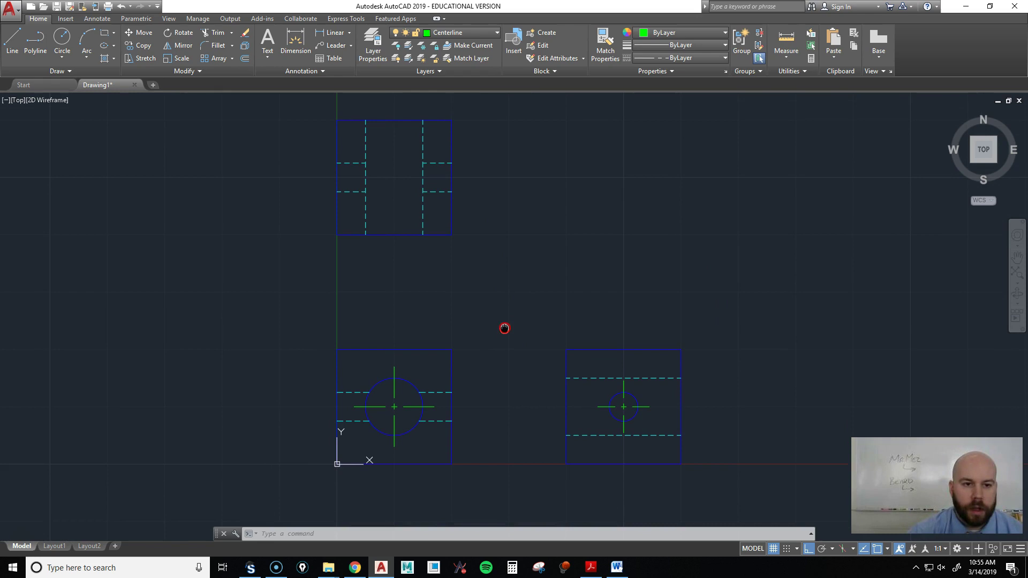